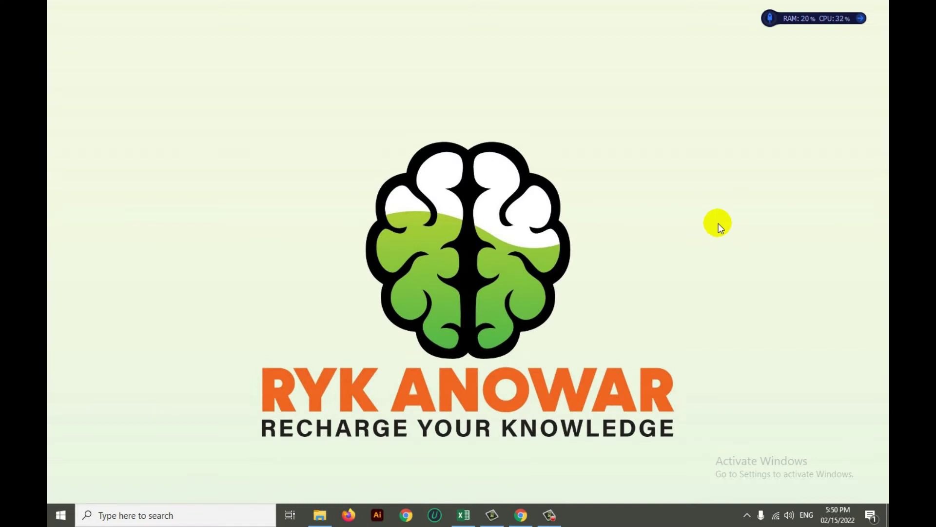
- Refresh the desktop, bring up Excel's blank Book1, and try a few cells before returning to A1
right_click(739, 94)
click(744, 128)
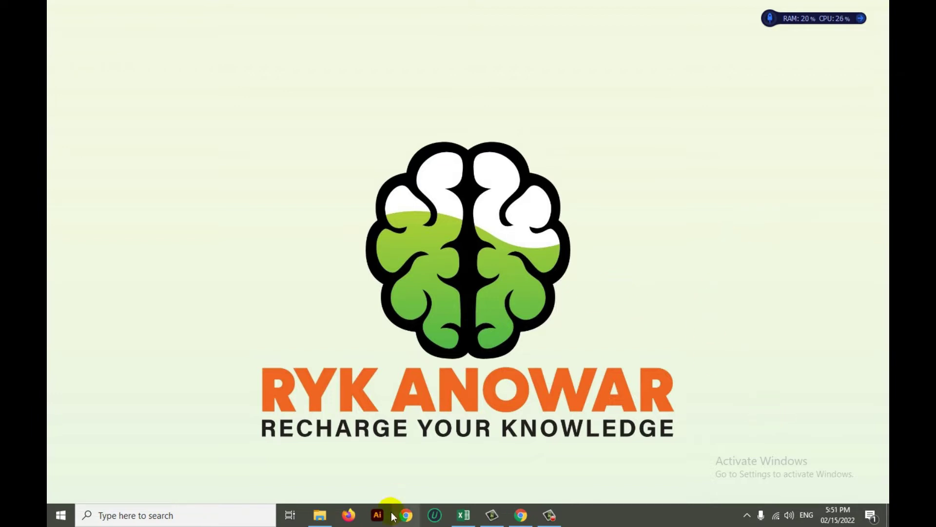
click(478, 521)
click(191, 299)
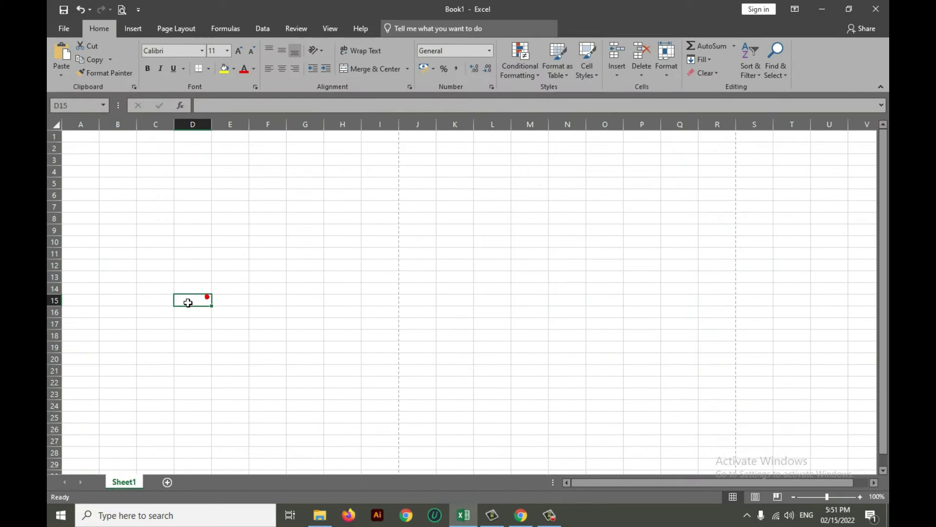
click(132, 184)
click(74, 135)
click(176, 336)
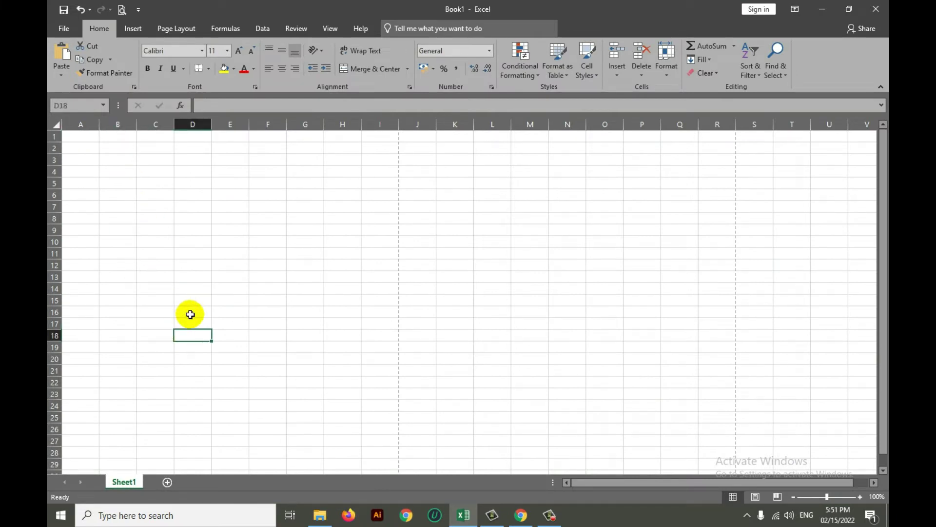
key(ctrl+Home)
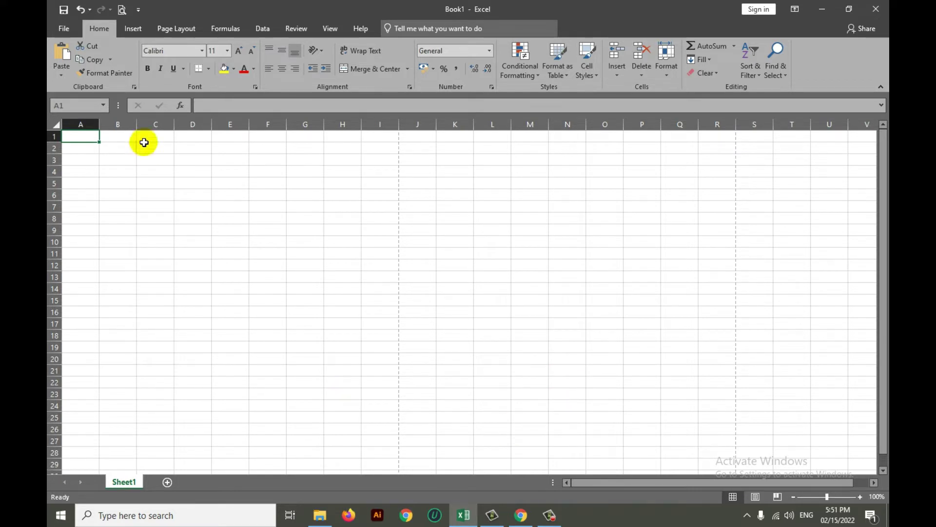
- Visit the File area's recent workbooks twice, returning to the worksheet each time
click(64, 30)
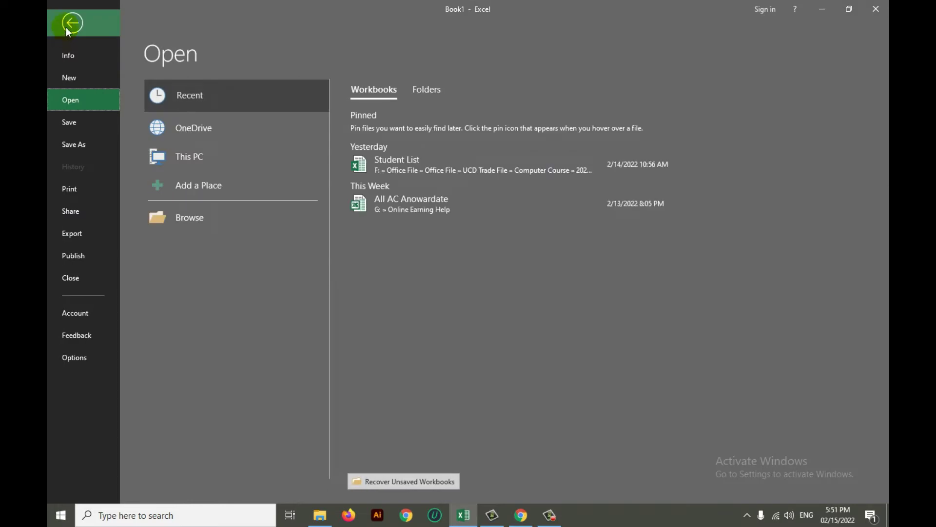
click(68, 25)
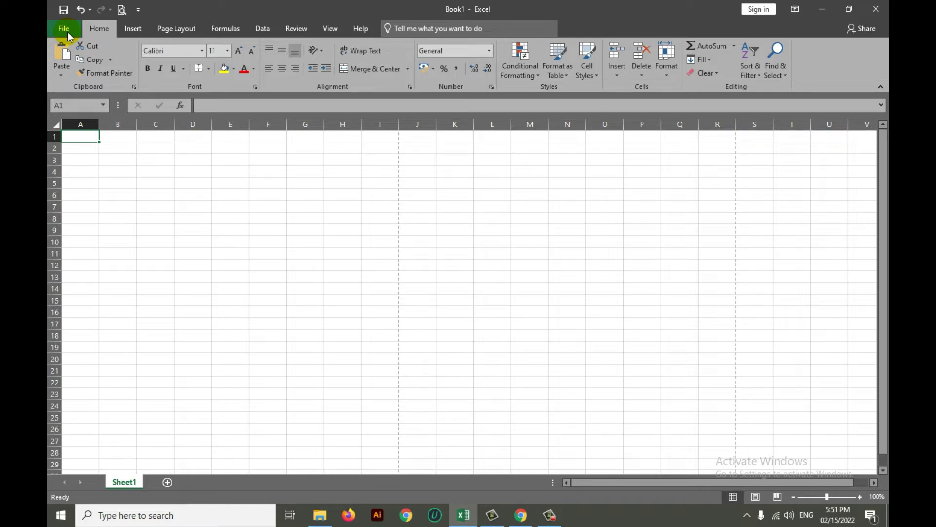
click(64, 28)
click(76, 26)
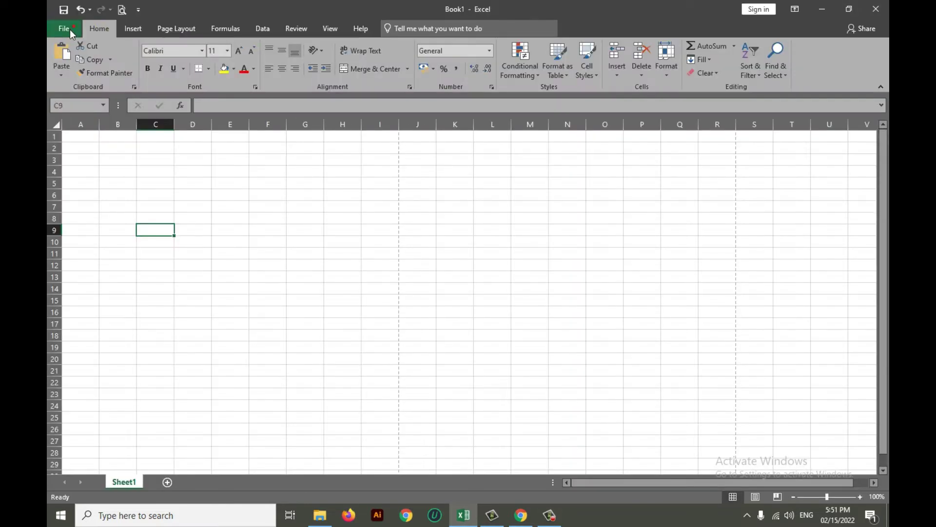
- Browse the Insert, Page Layout and File tabs, ending back on Home
click(128, 32)
click(176, 29)
click(90, 31)
click(69, 28)
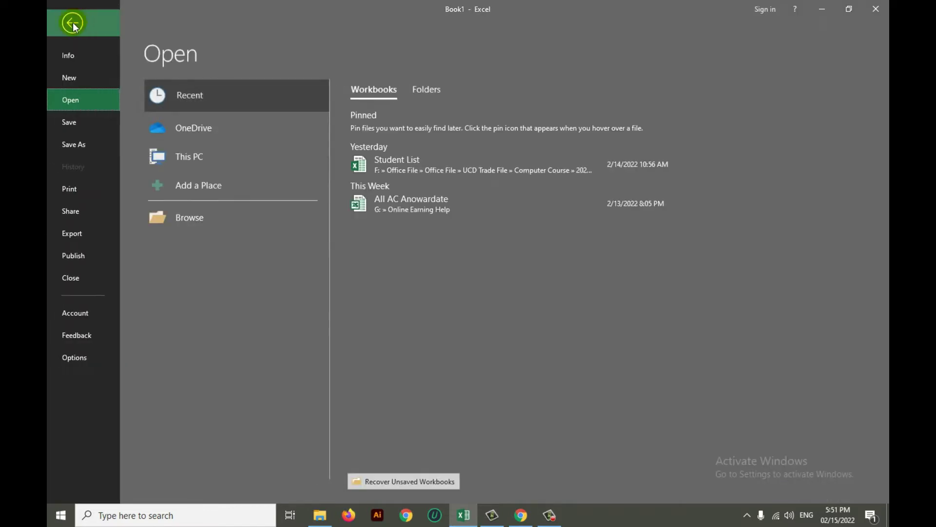
click(72, 23)
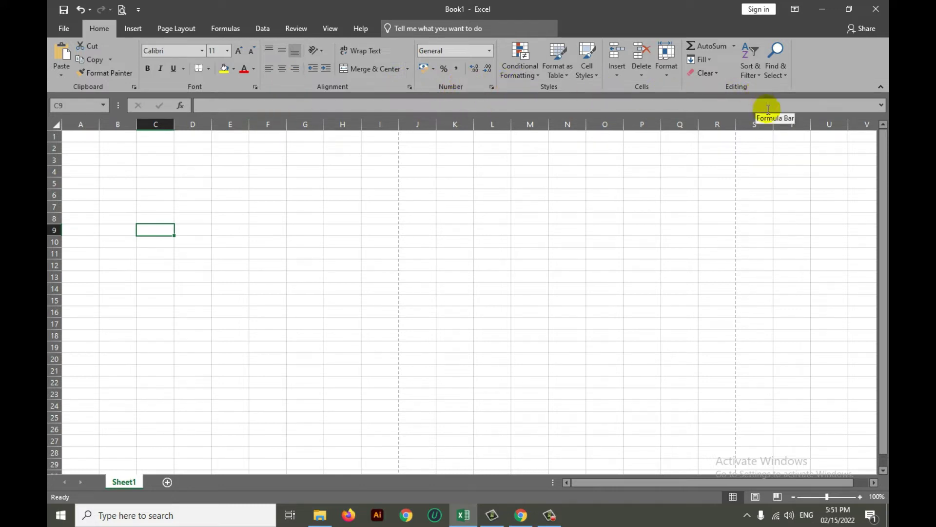
click(132, 29)
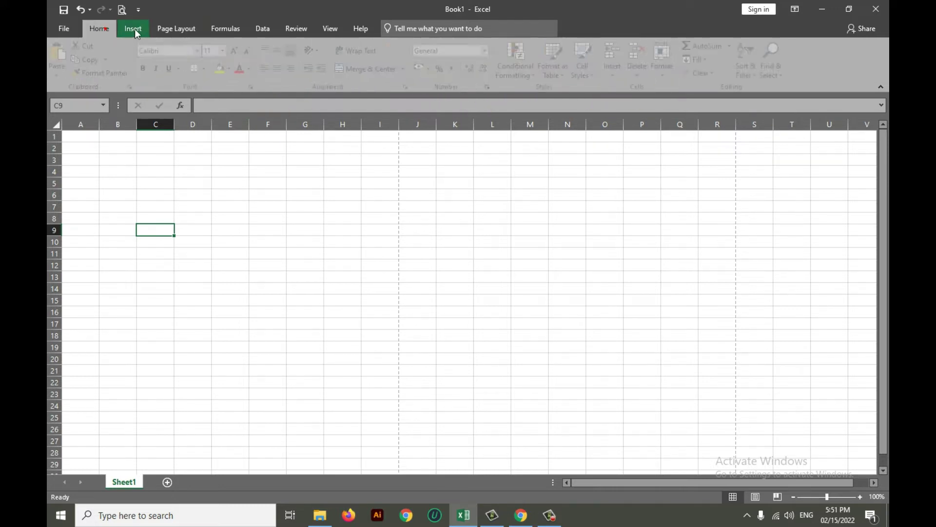
click(100, 29)
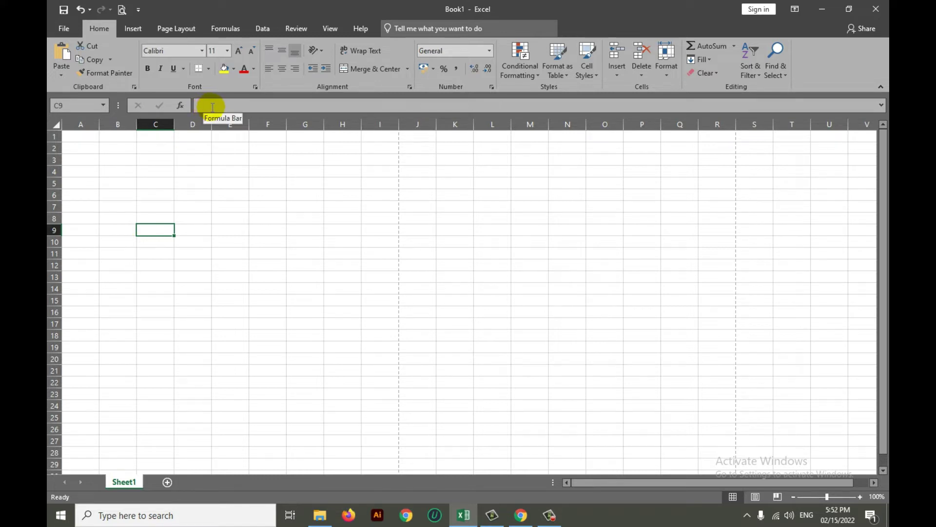
- Enter 2531423 in cell C10
click(202, 288)
click(154, 241)
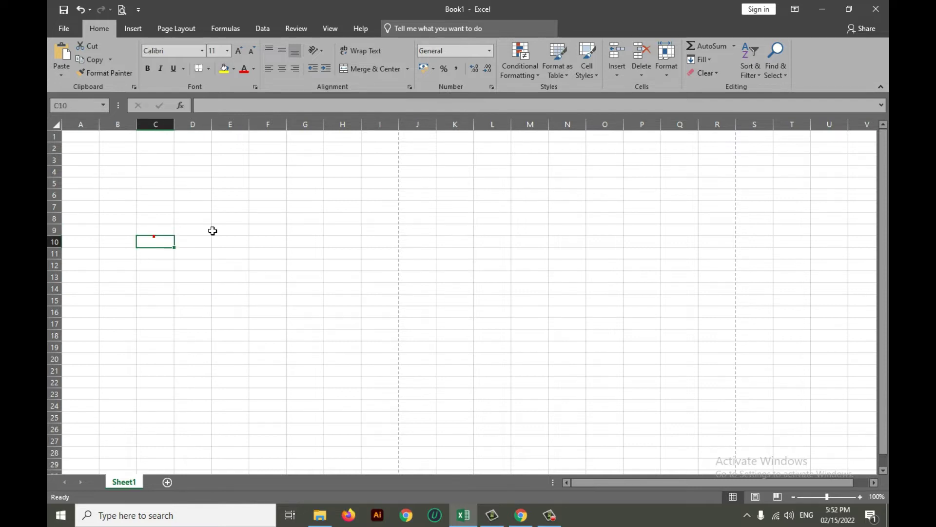
text(2531)
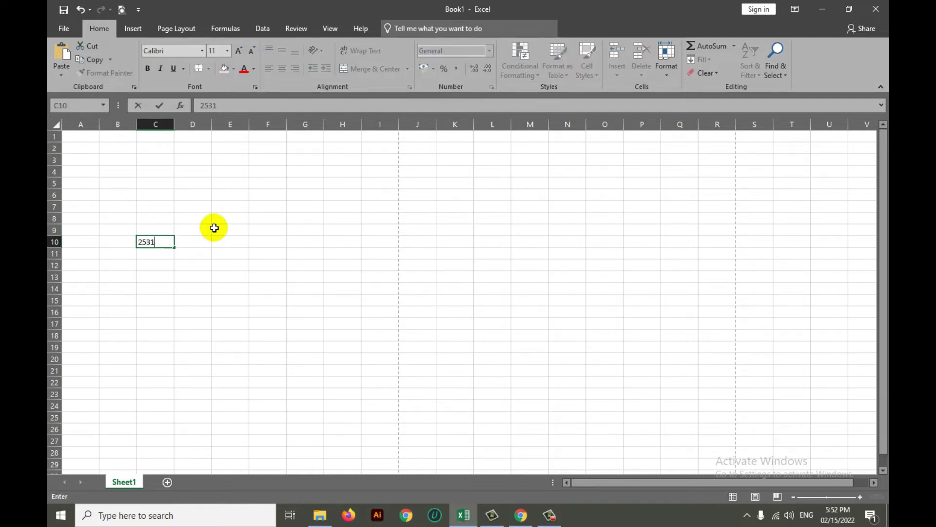
text(423)
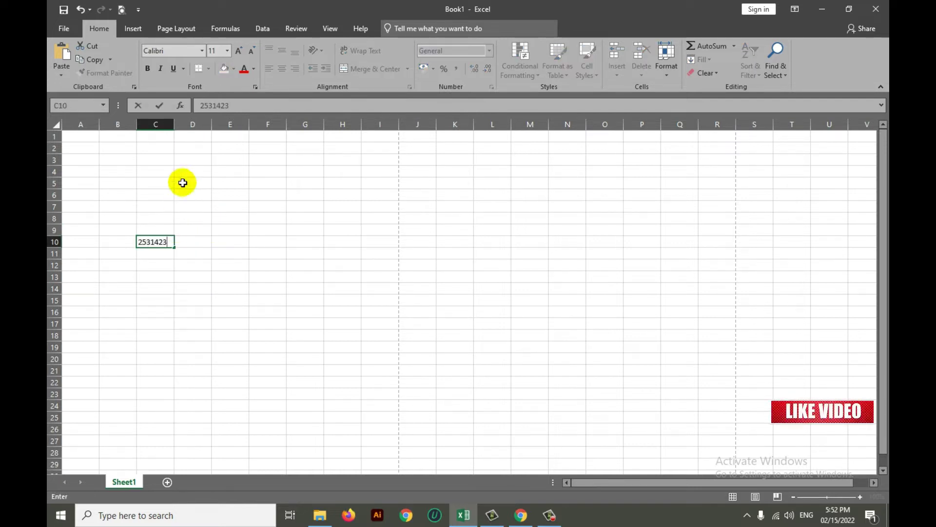
key(Return)
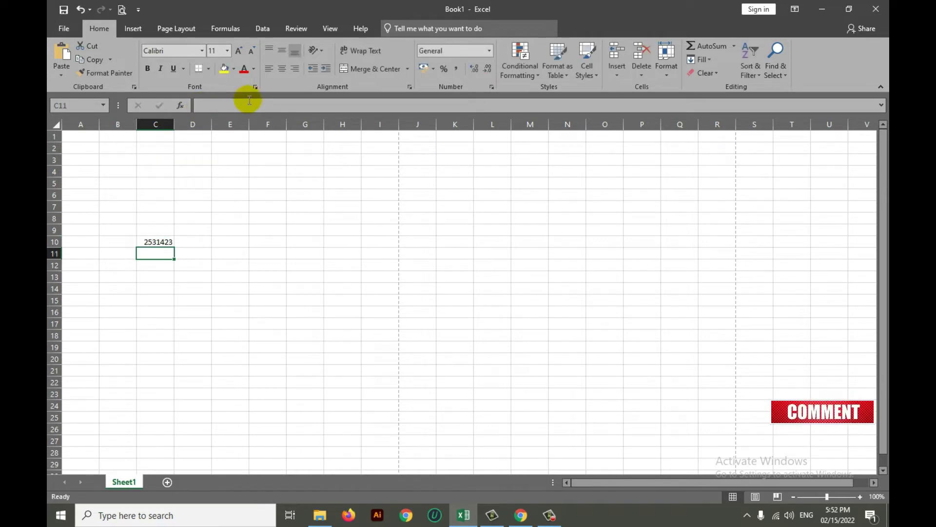
- Correct C10 to 2531400 by replacing the trailing 23 with 00 in the formula bar
click(141, 244)
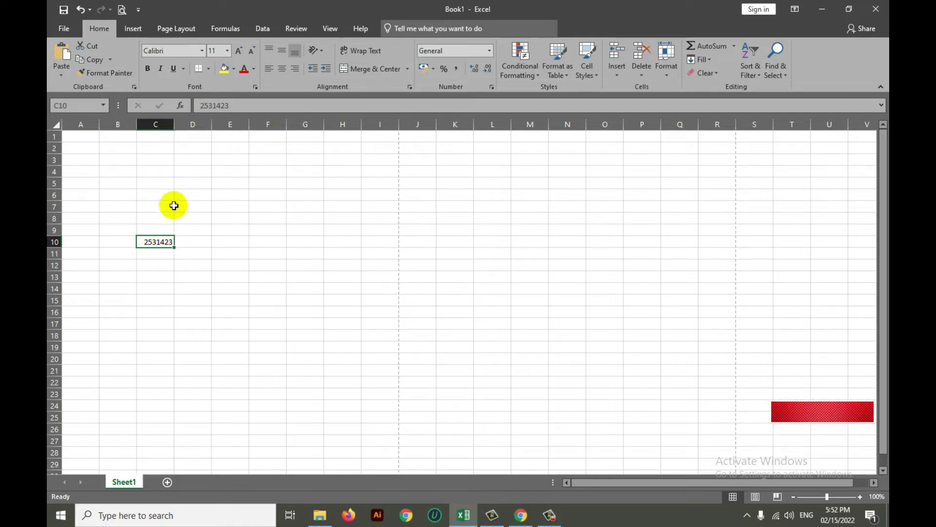
drag(222, 105, 248, 105)
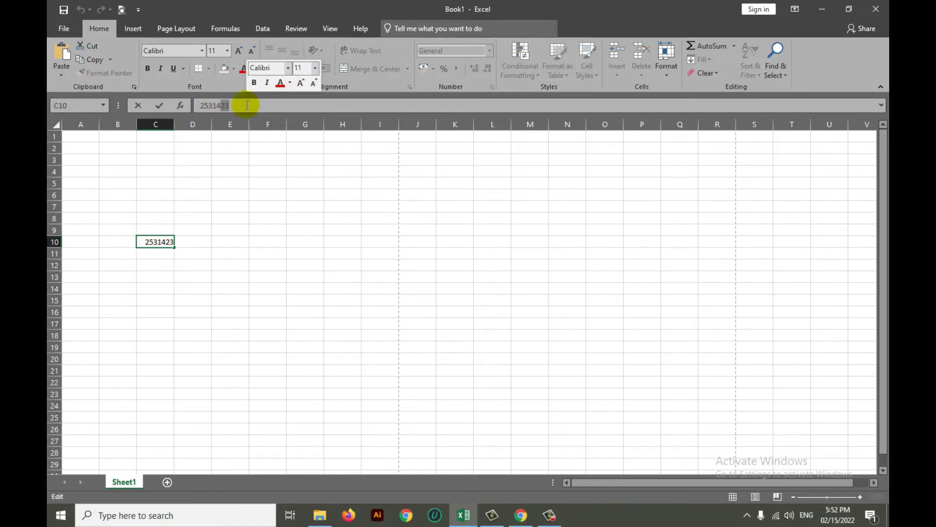
text(00)
key(Return)
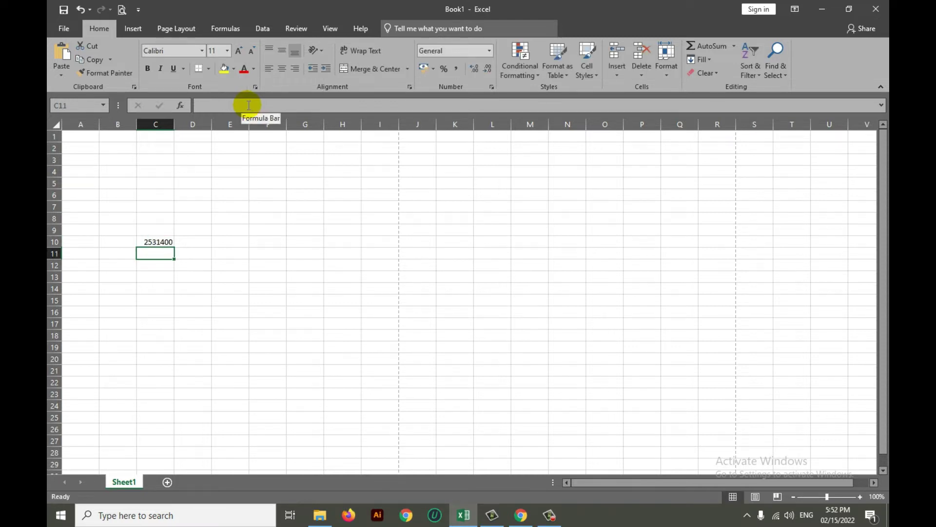
click(213, 104)
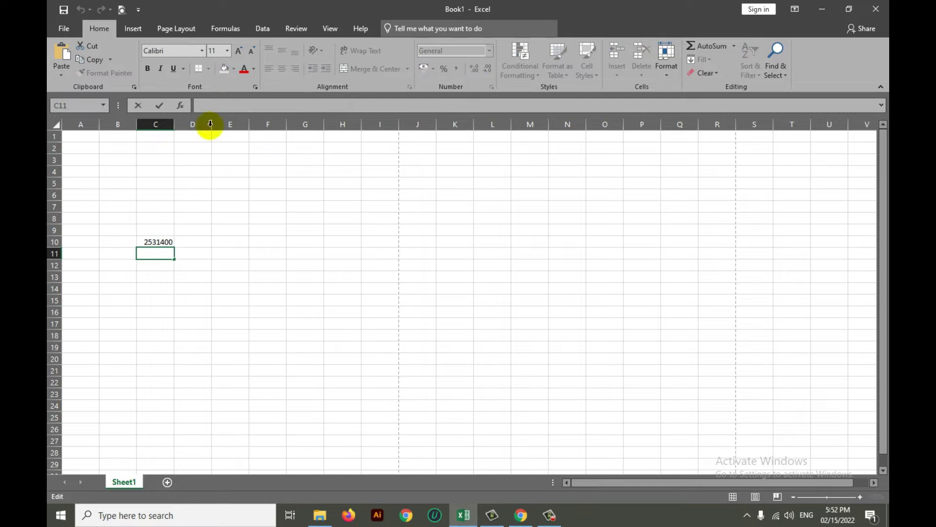
click(142, 313)
click(161, 240)
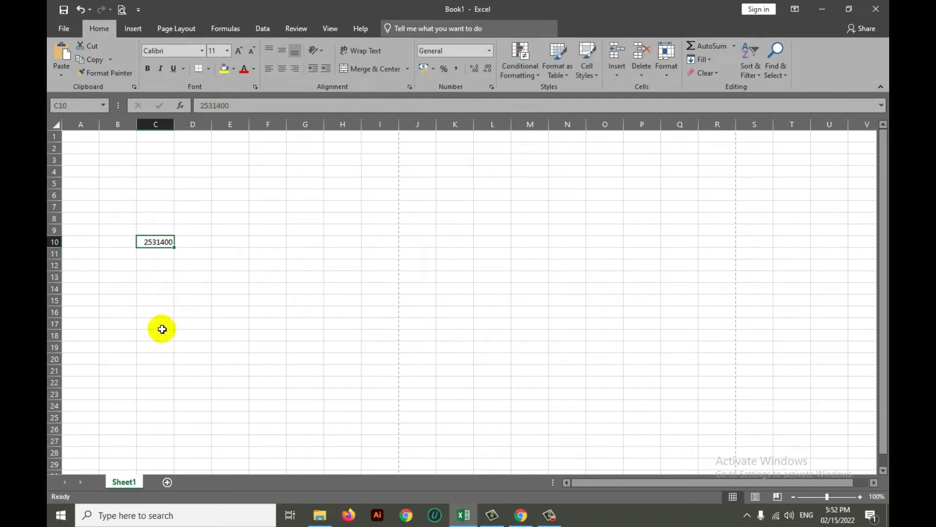
click(163, 299)
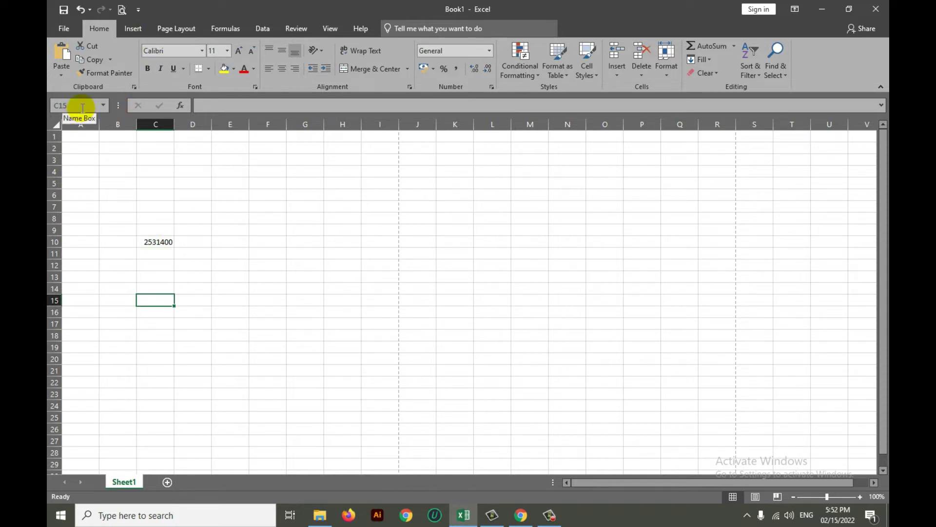
- Try cells F10, B7, B2 and B6, then drag-select A1:A10
click(272, 241)
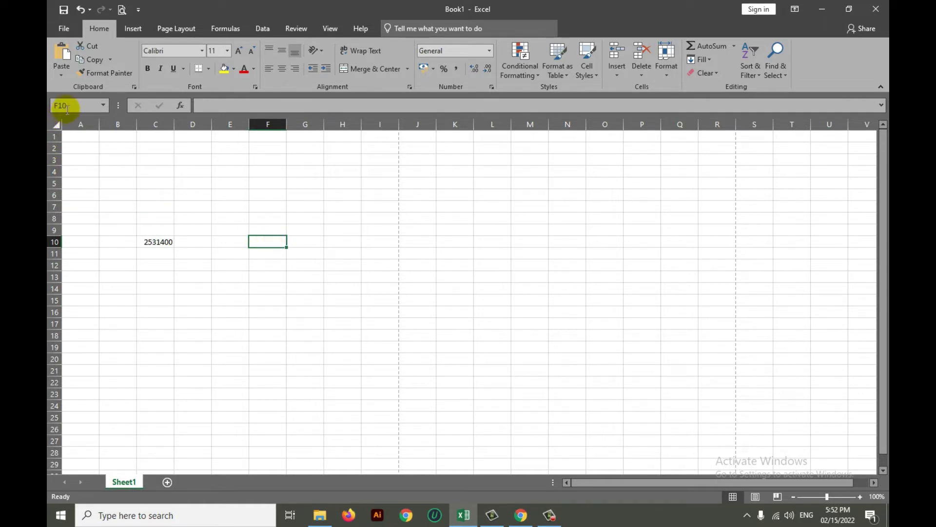
click(113, 211)
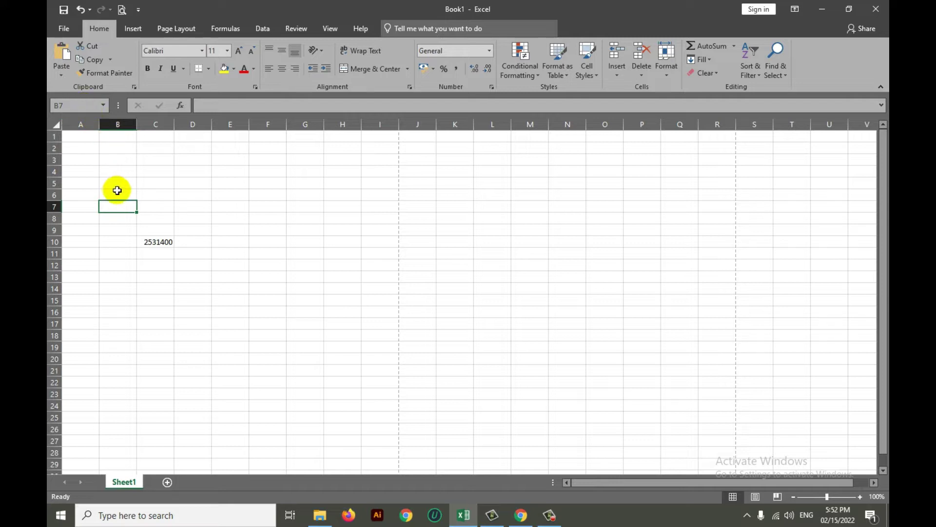
click(115, 147)
click(125, 192)
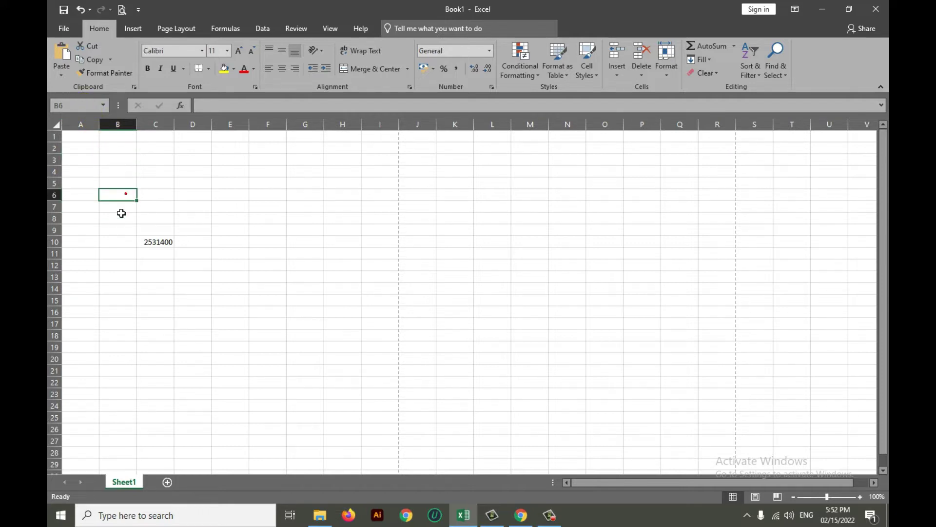
drag(85, 137, 79, 239)
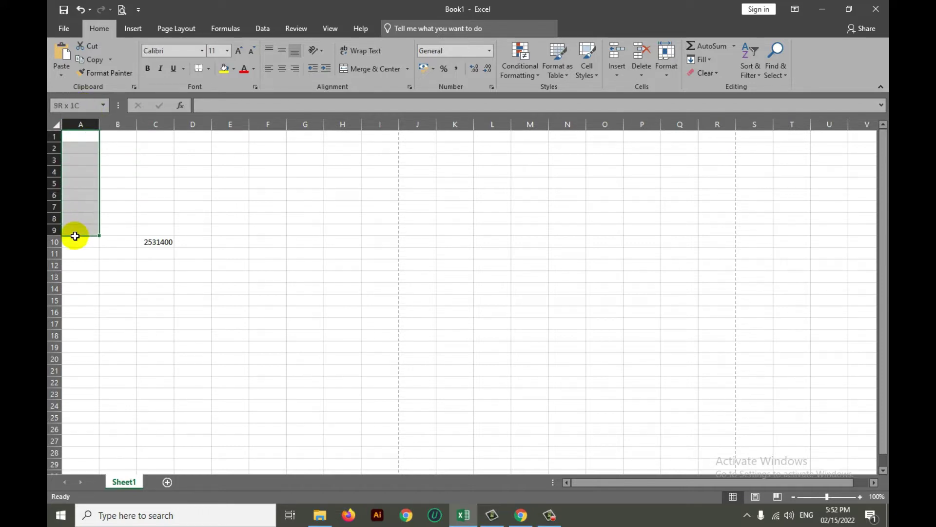
drag(73, 137, 80, 243)
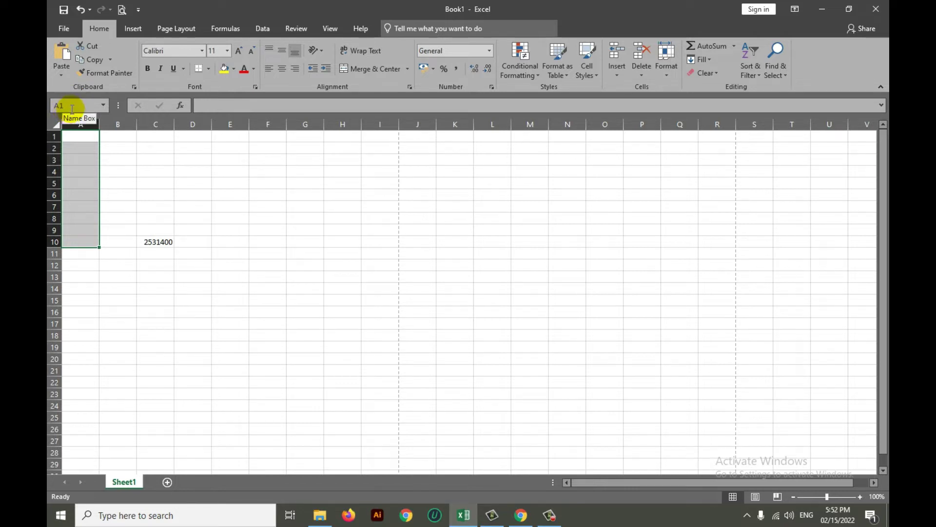
click(80, 249)
- Reselect the boy range A1:A10, then name B1:B10 'baby' in the Name Box
drag(78, 134, 71, 247)
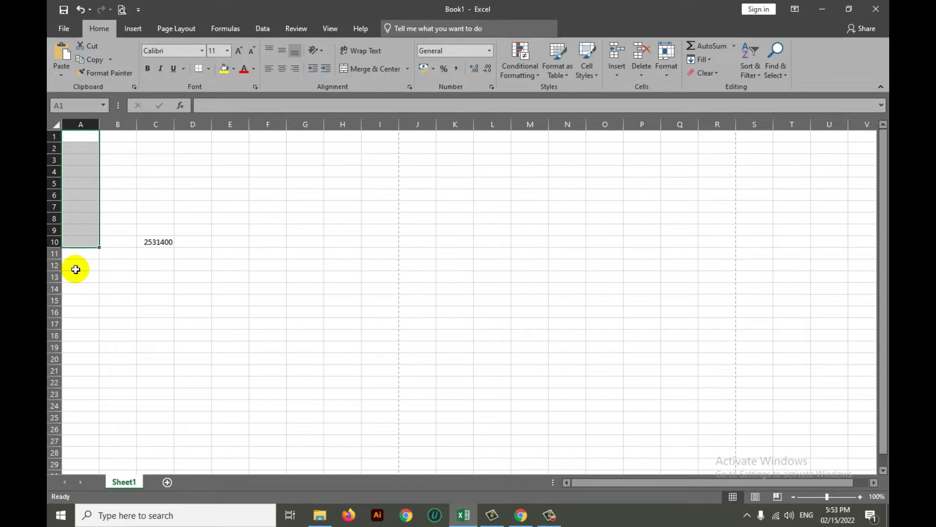
click(77, 105)
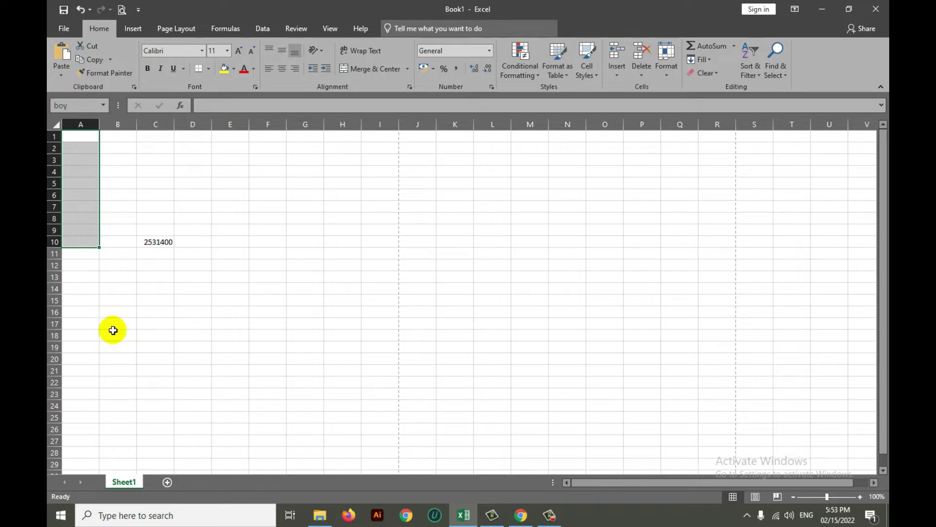
click(107, 274)
click(73, 136)
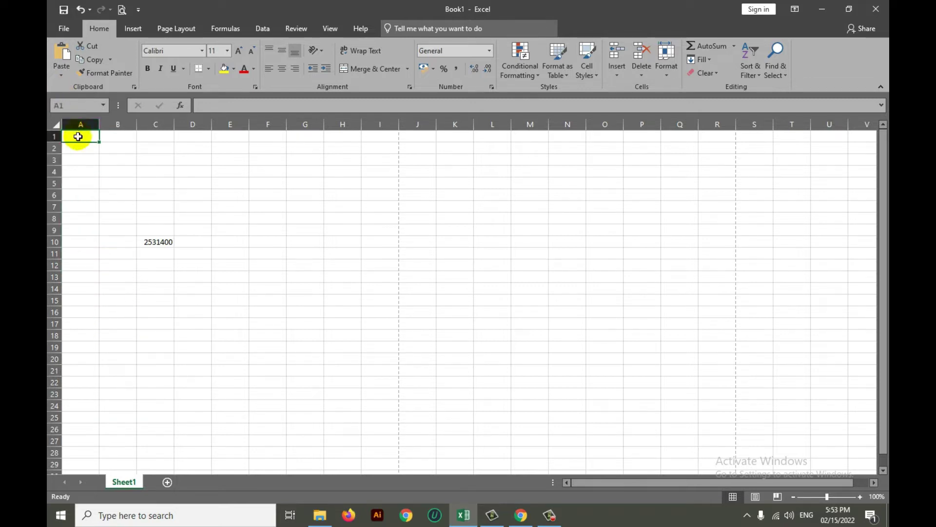
drag(77, 137, 80, 242)
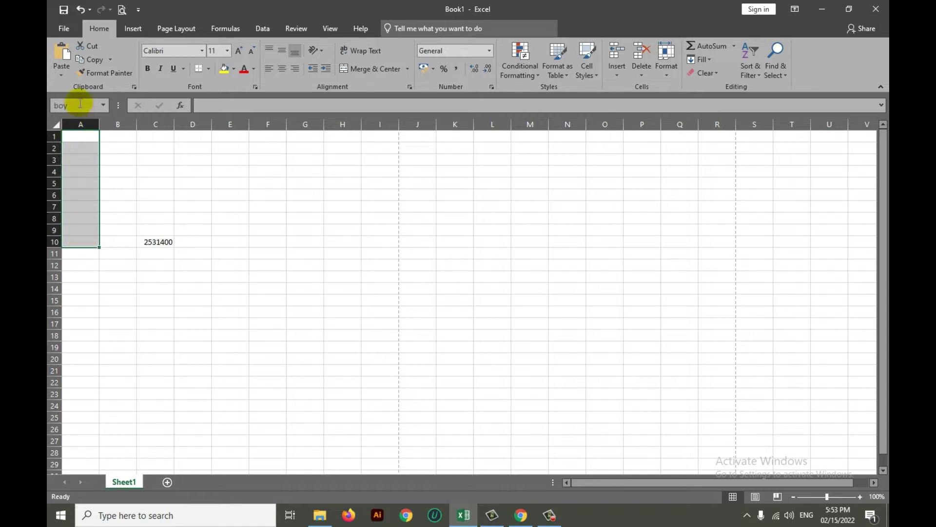
click(75, 137)
drag(112, 139, 114, 242)
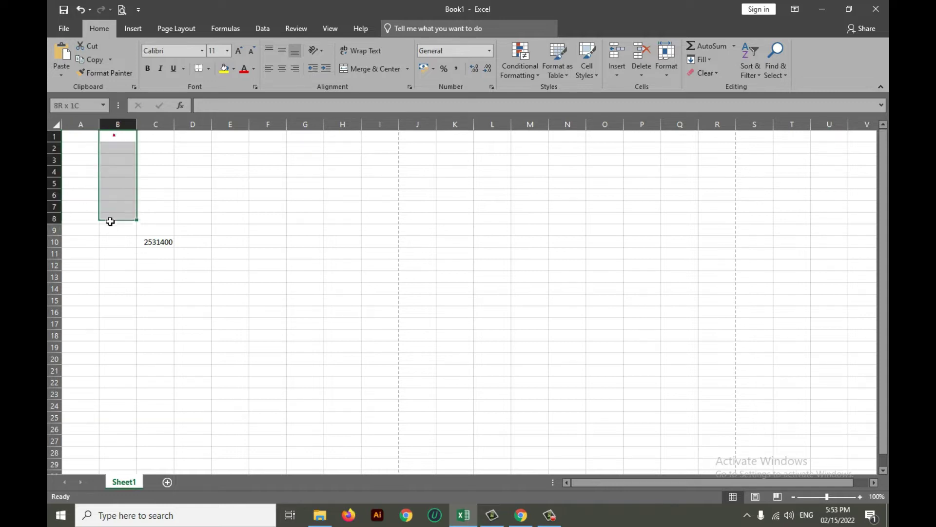
click(77, 108)
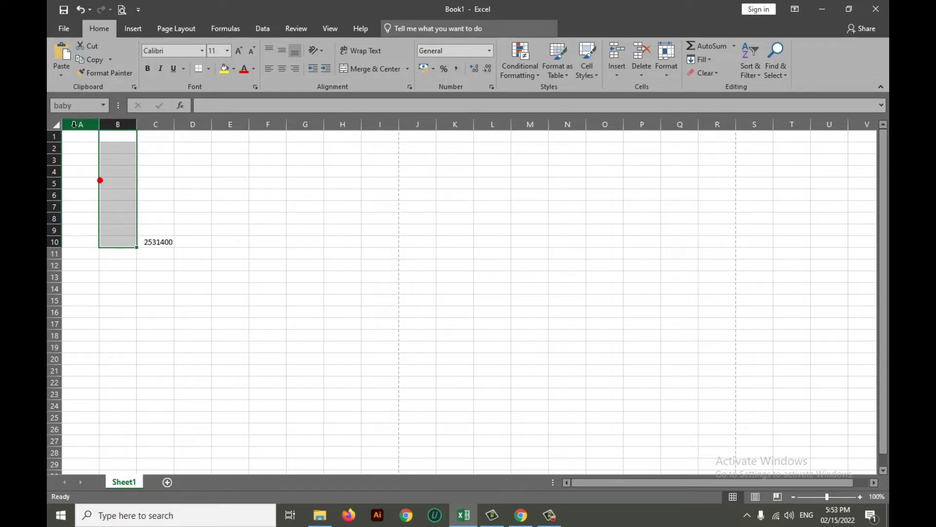
- Practise selecting columns A, E and B and row 1, ending with the block B2:E8
drag(72, 136, 89, 247)
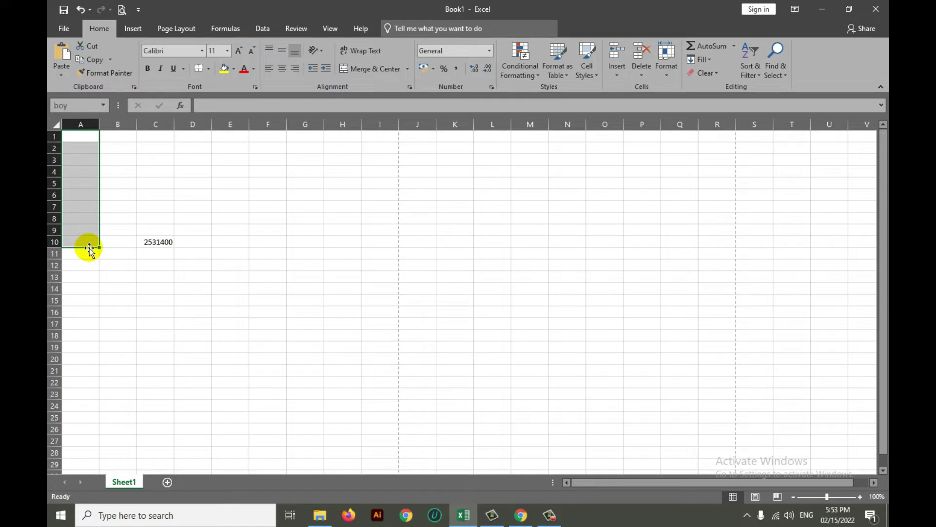
click(80, 124)
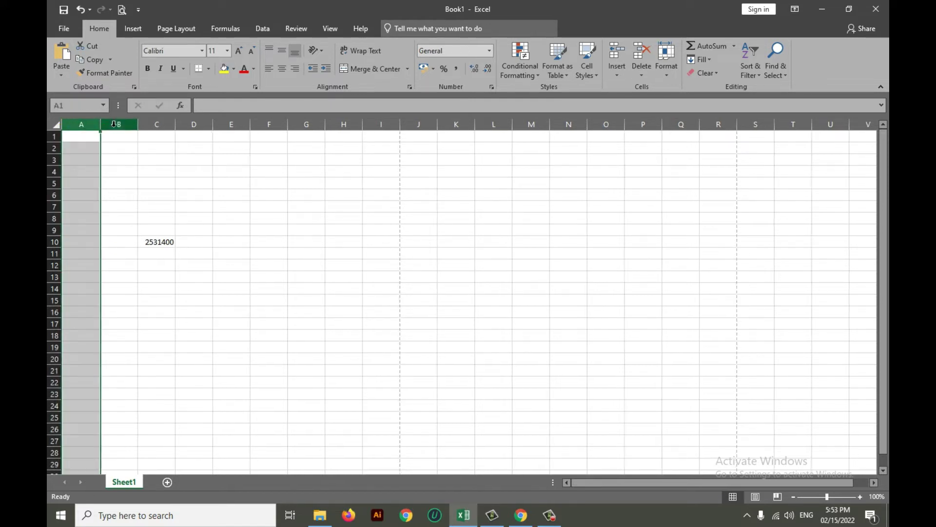
drag(113, 124, 264, 125)
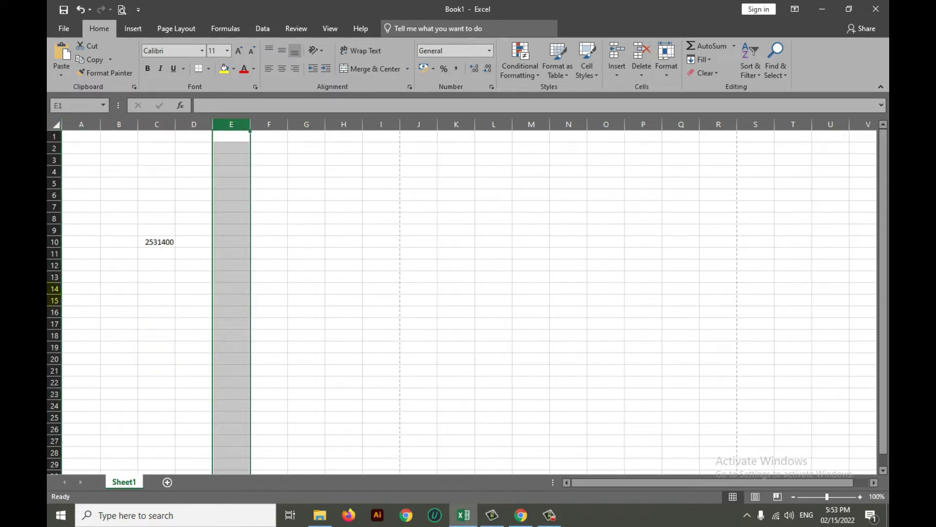
click(55, 136)
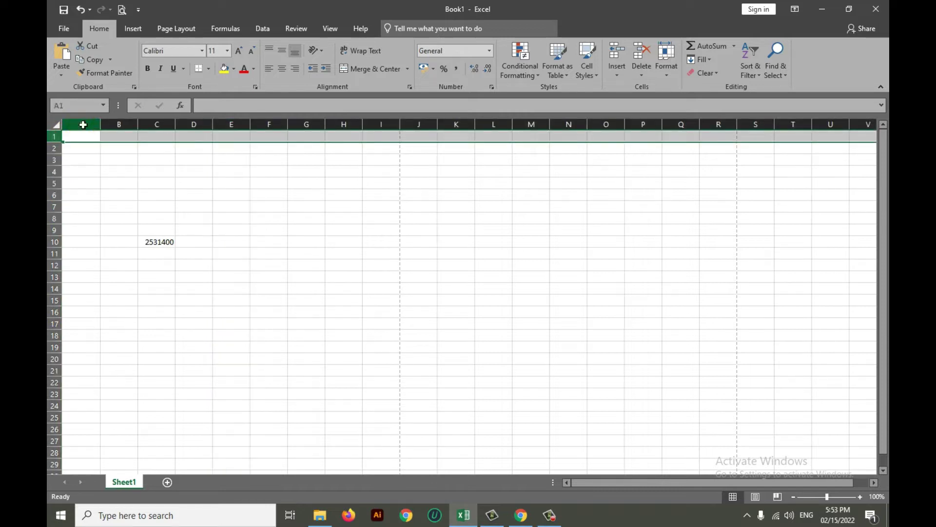
click(119, 124)
click(119, 184)
click(122, 156)
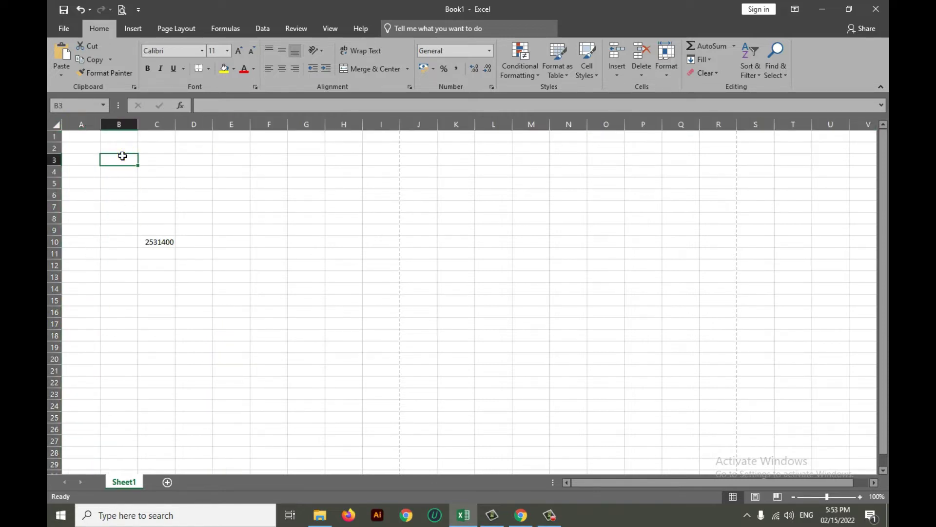
click(104, 205)
click(126, 149)
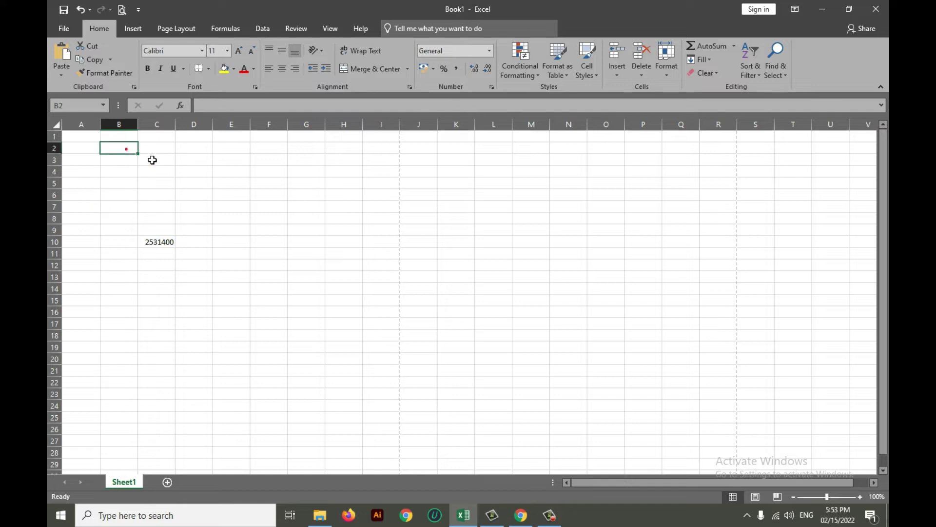
drag(153, 160, 244, 222)
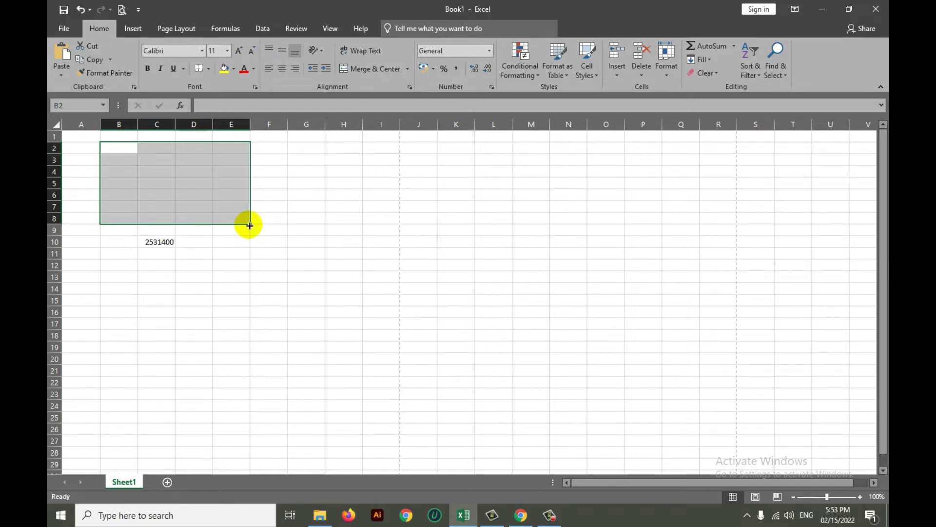
click(253, 242)
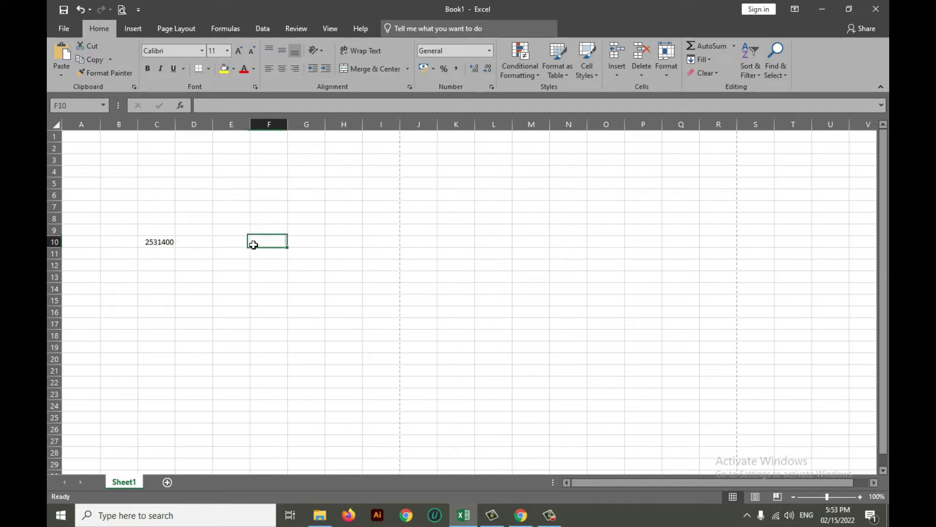
click(257, 147)
text(100)
key(Return)
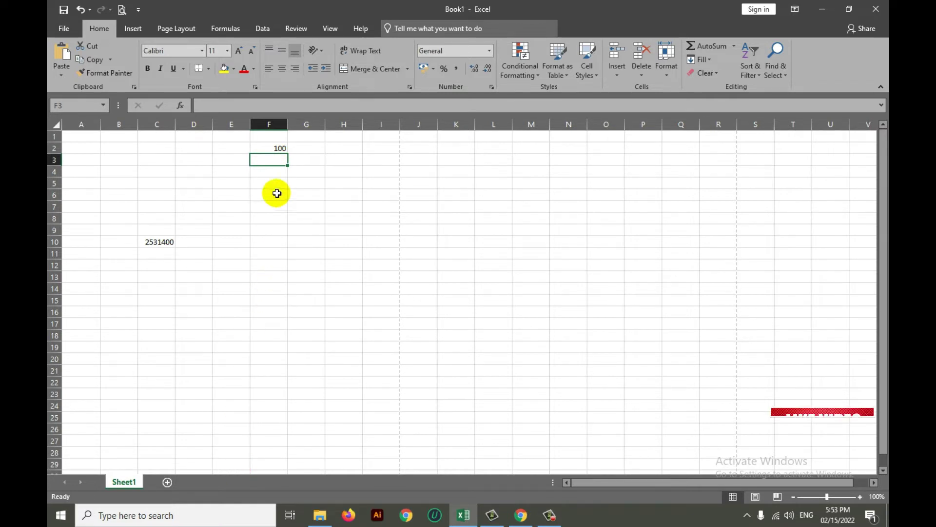
click(268, 147)
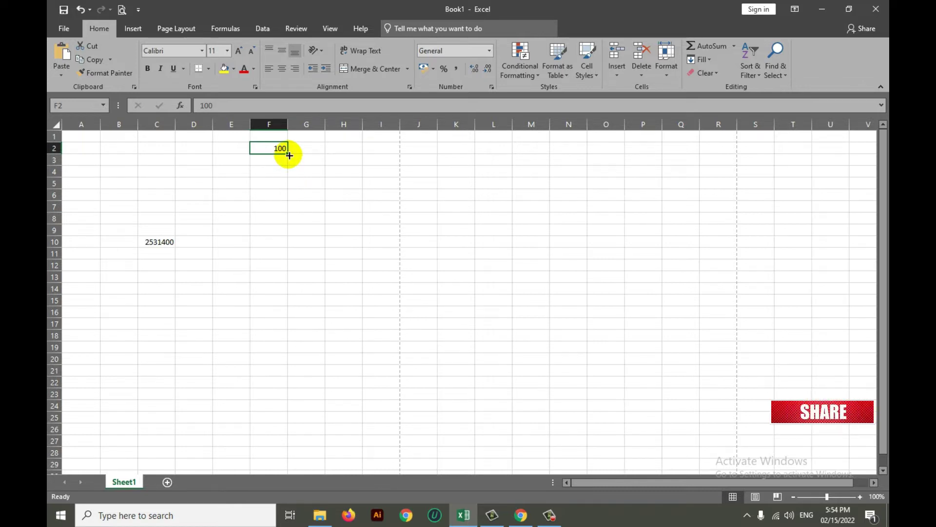
drag(289, 155, 309, 401)
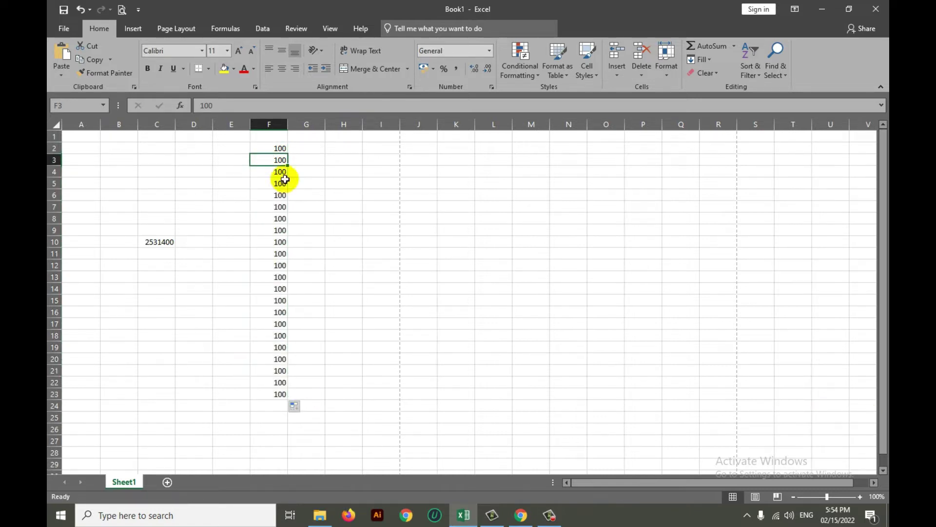
drag(276, 148, 271, 394)
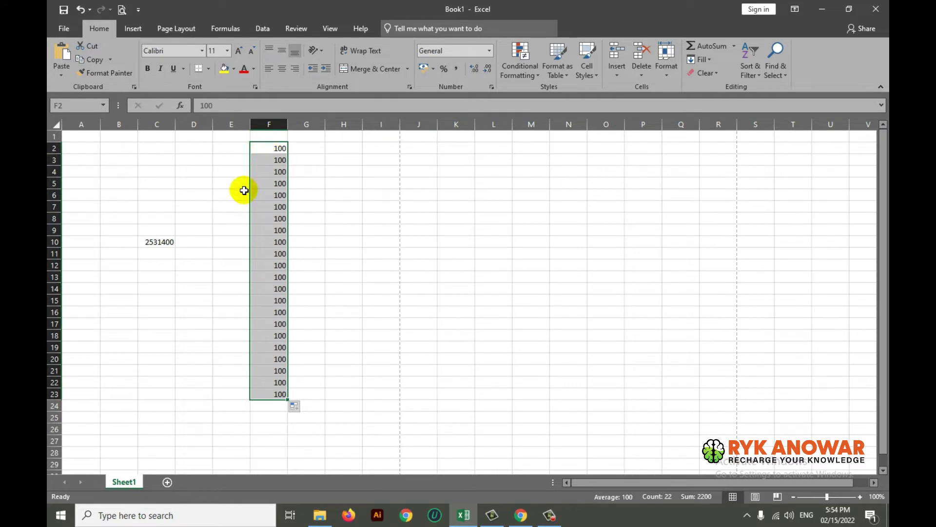
drag(250, 198, 583, 240)
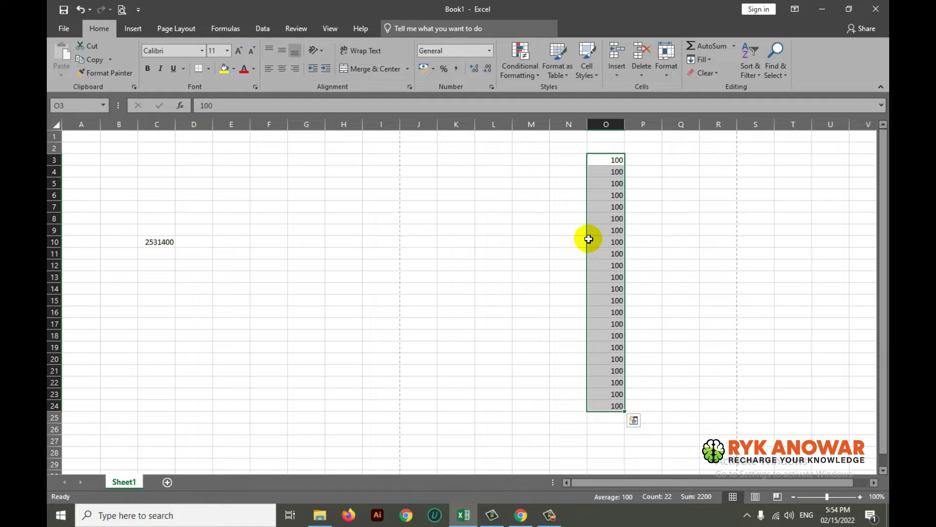
mouse_move(589, 239)
mouse_down()
mouse_move(203, 221)
mouse_move(551, 218)
mouse_up()
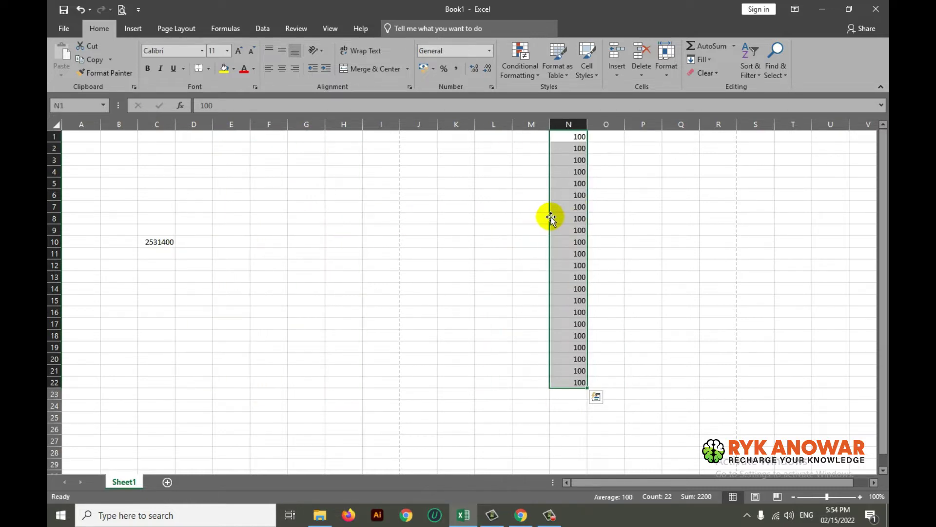
drag(551, 218, 197, 221)
click(268, 242)
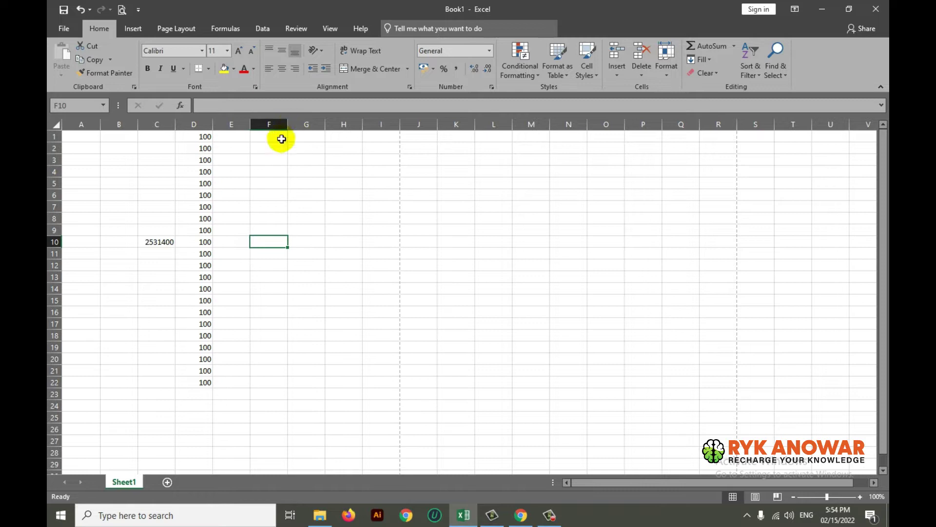
drag(268, 148, 586, 356)
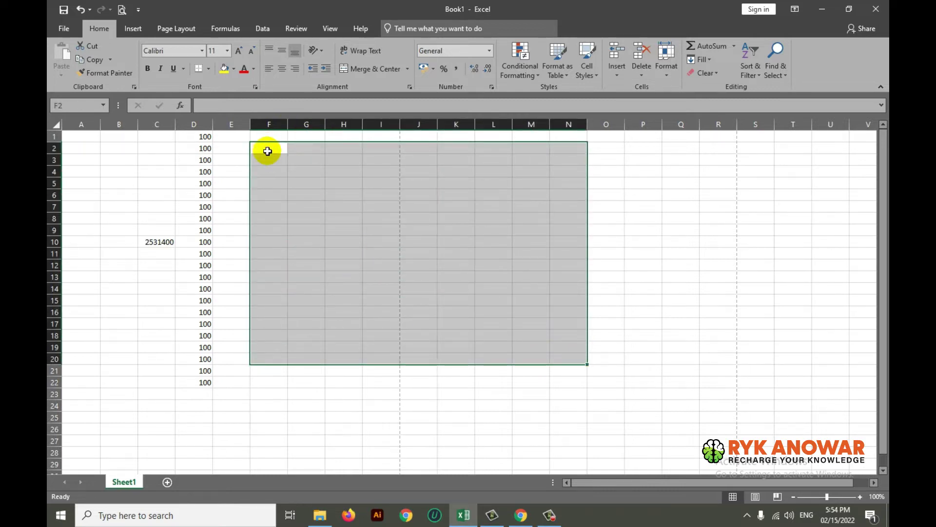
click(222, 242)
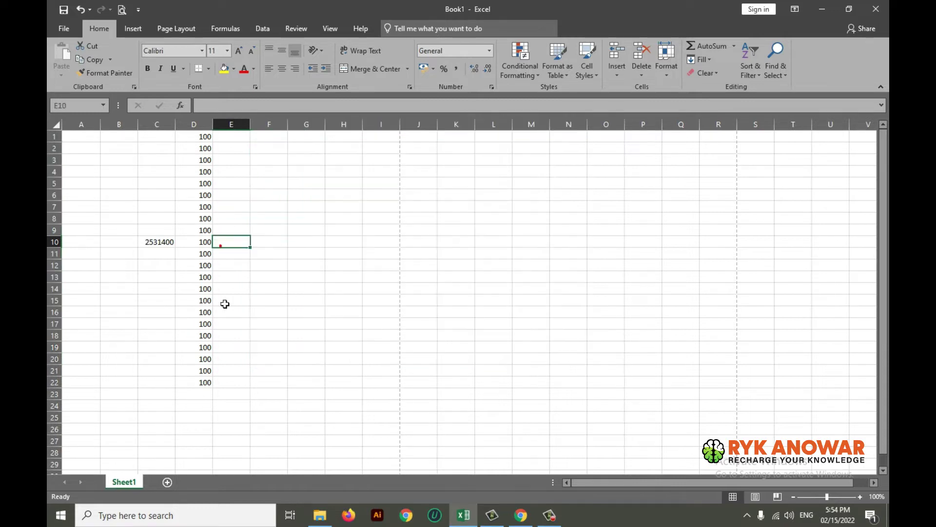
drag(198, 140, 202, 383)
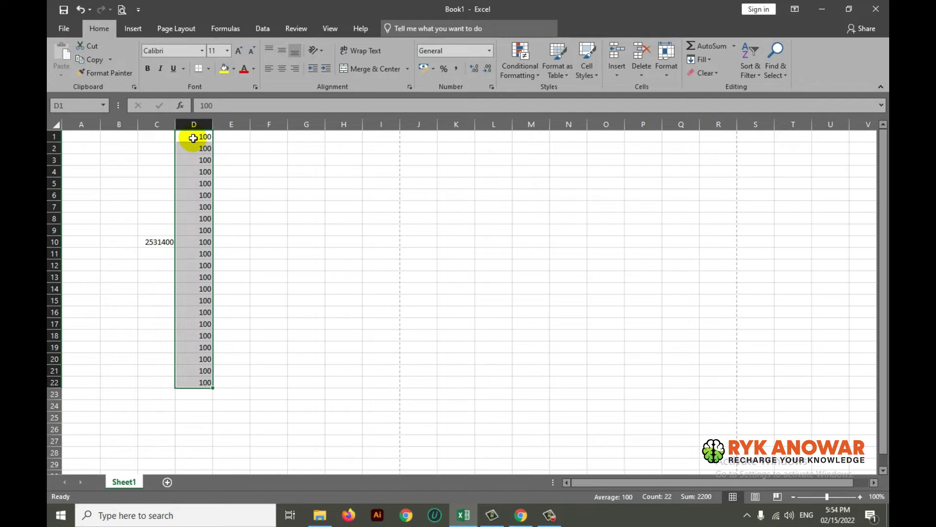
key(Delete)
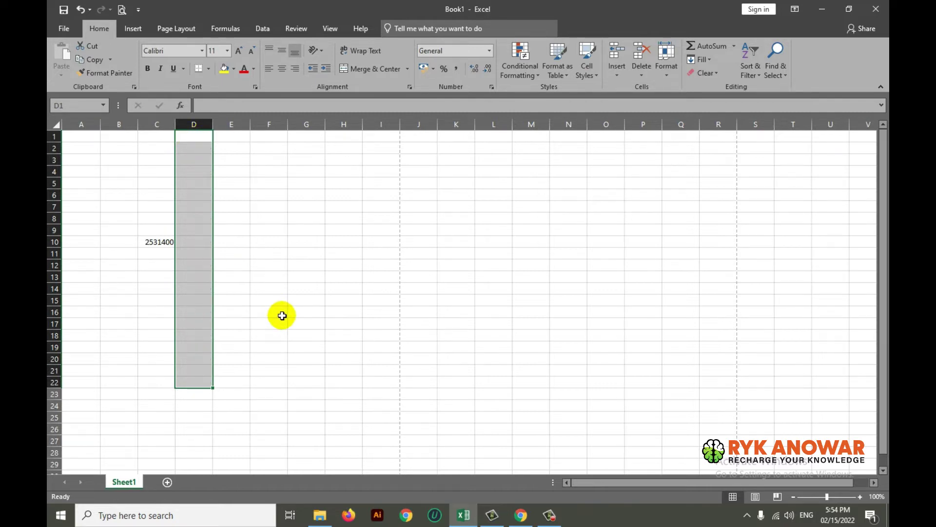
click(299, 229)
- Delete 2531400 from C10, then select the whole sheet and widen the Name Box
click(149, 241)
key(Delete)
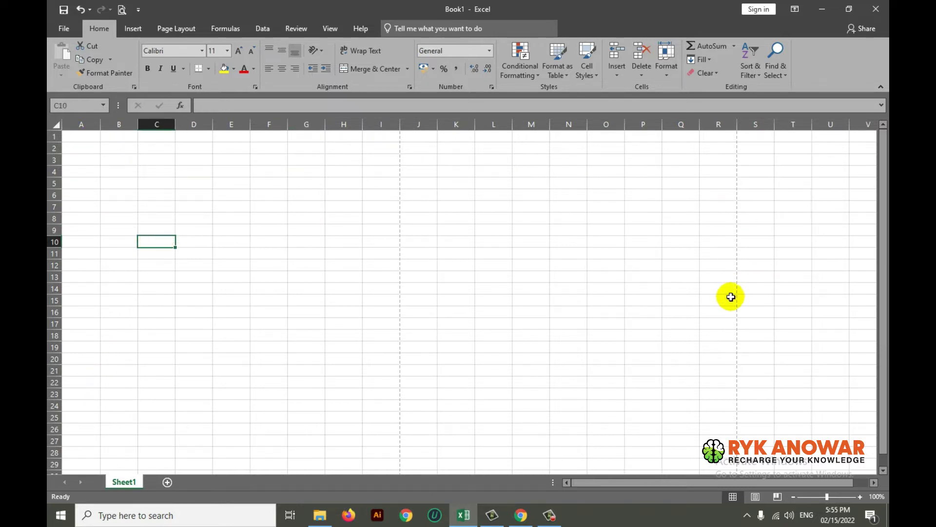
click(73, 126)
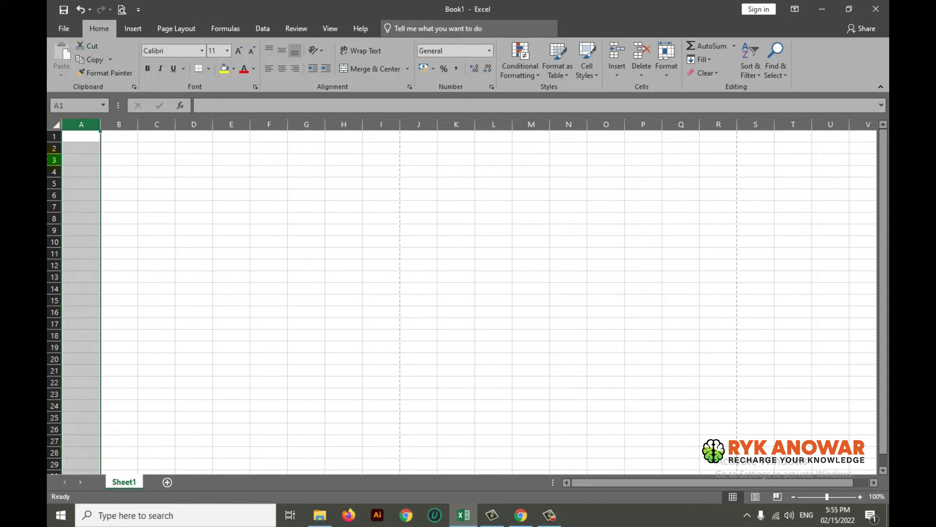
click(55, 125)
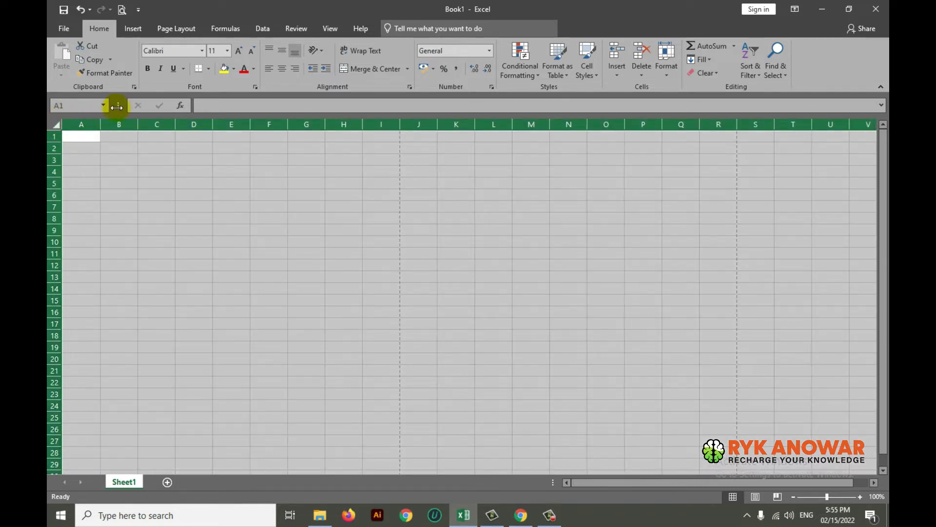
drag(118, 106, 194, 105)
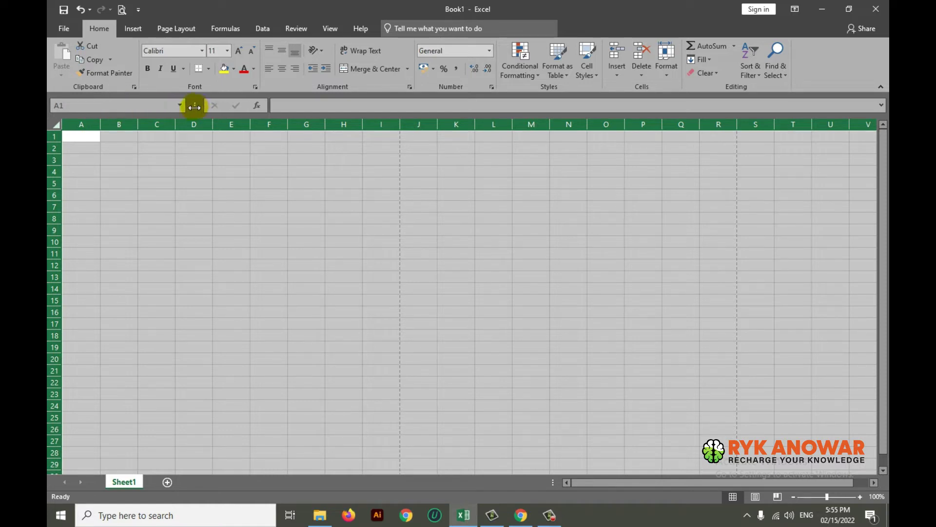
click(55, 125)
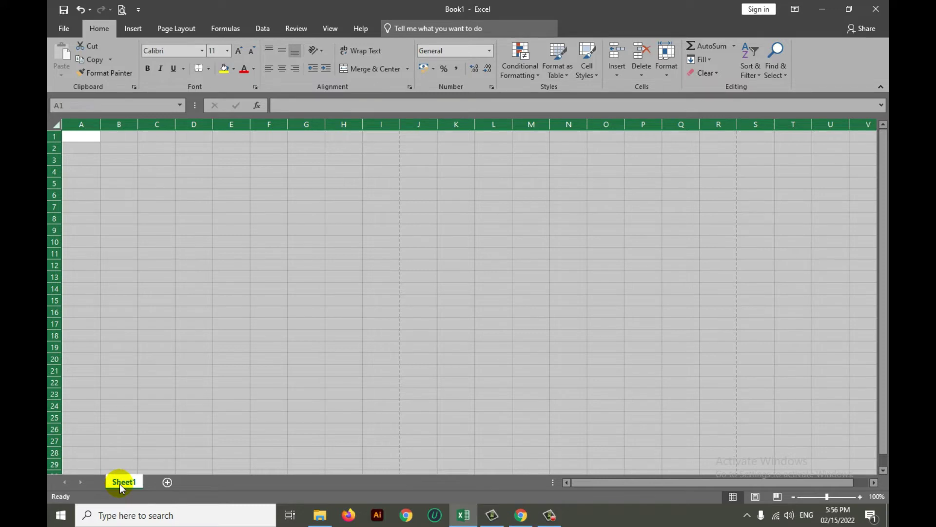
- Add four new worksheets, Sheet2 through Sheet5
click(243, 382)
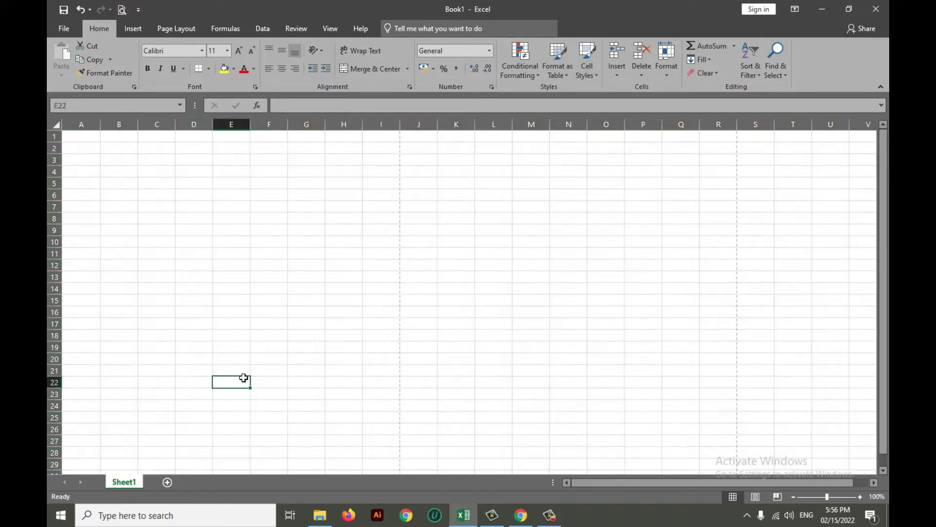
click(197, 262)
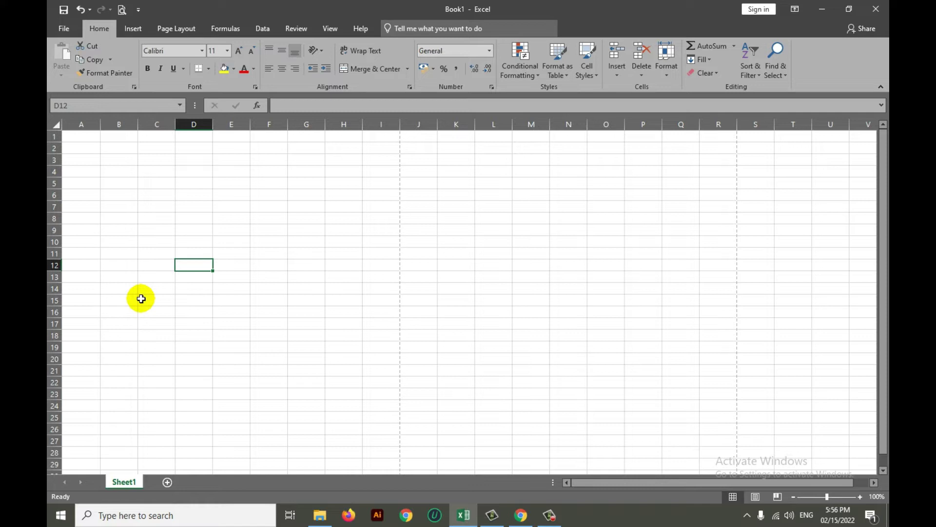
click(56, 124)
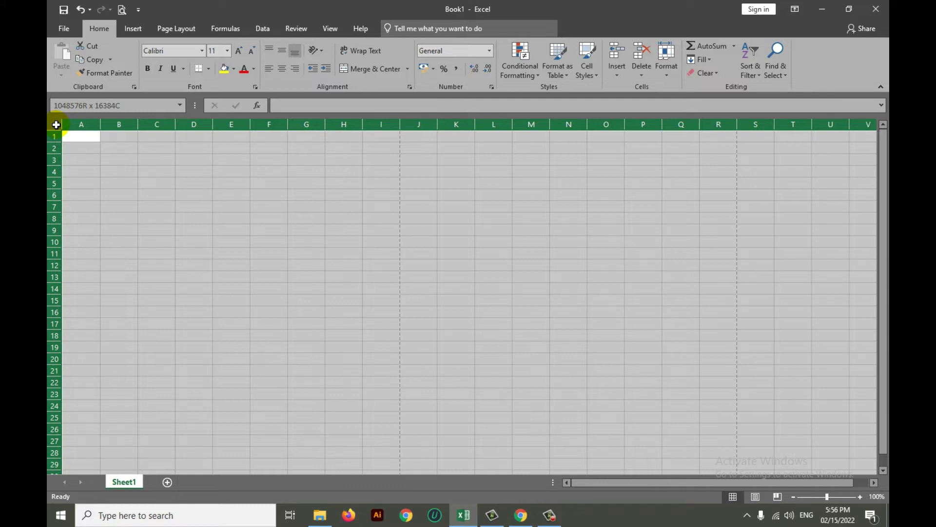
click(166, 482)
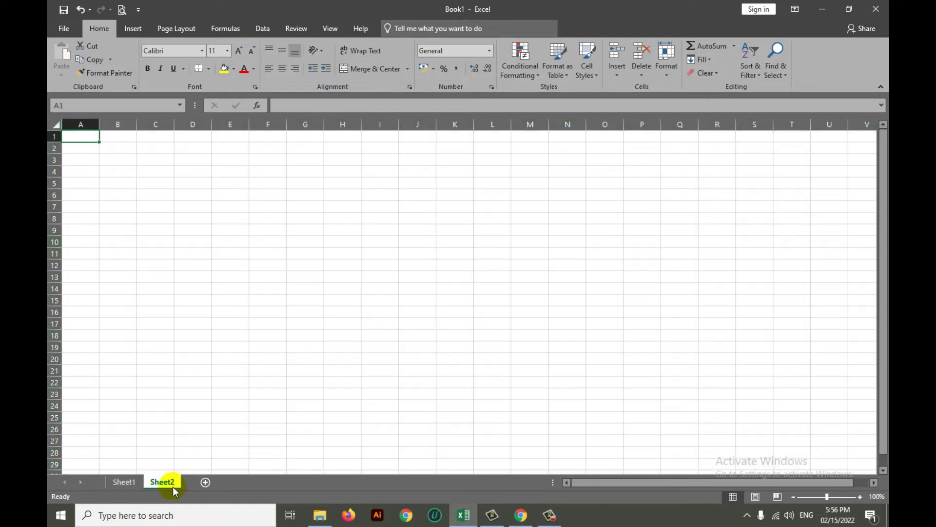
click(204, 482)
click(240, 482)
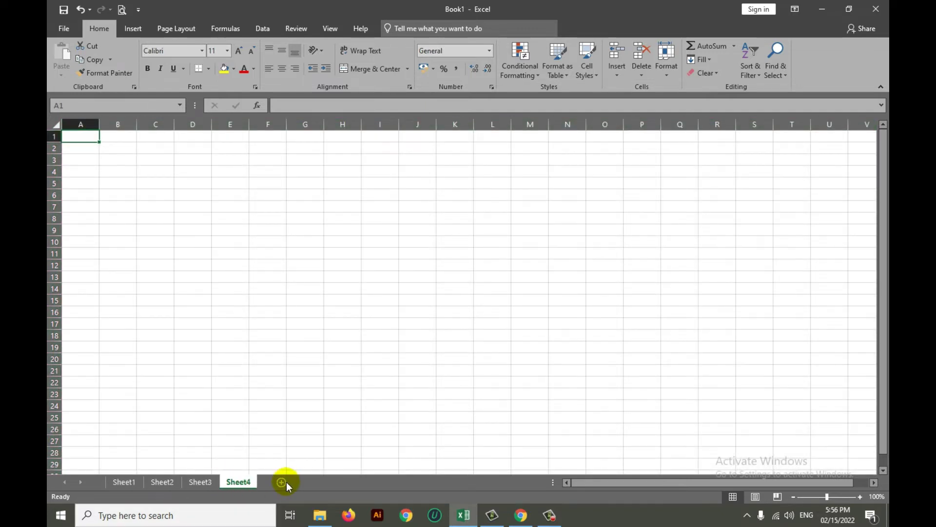
click(285, 482)
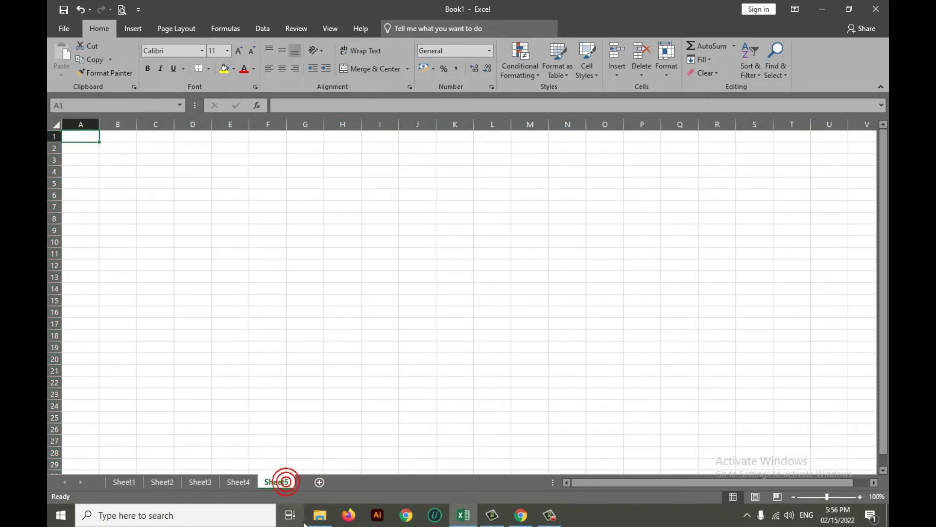
- Delete Sheet5, Sheet4 and Sheet3 from their tab context menus
right_click(287, 485)
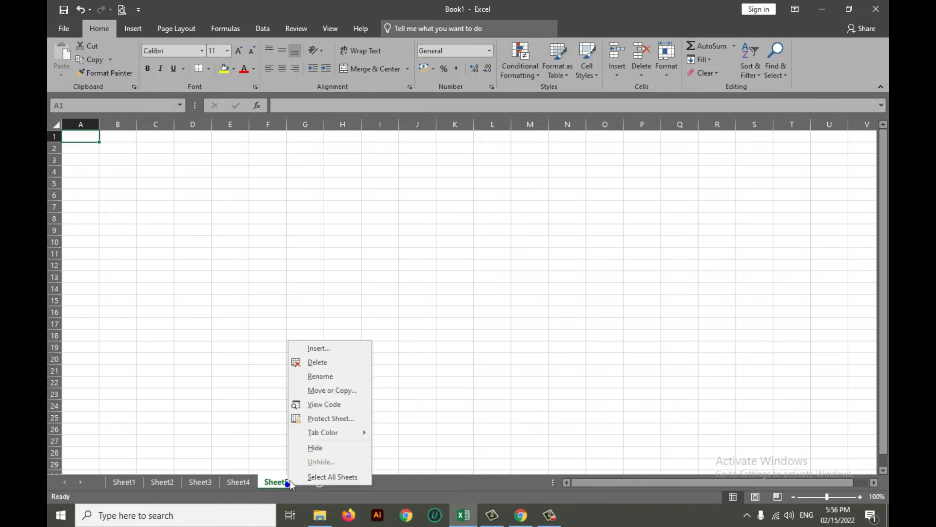
click(316, 361)
right_click(237, 482)
click(257, 361)
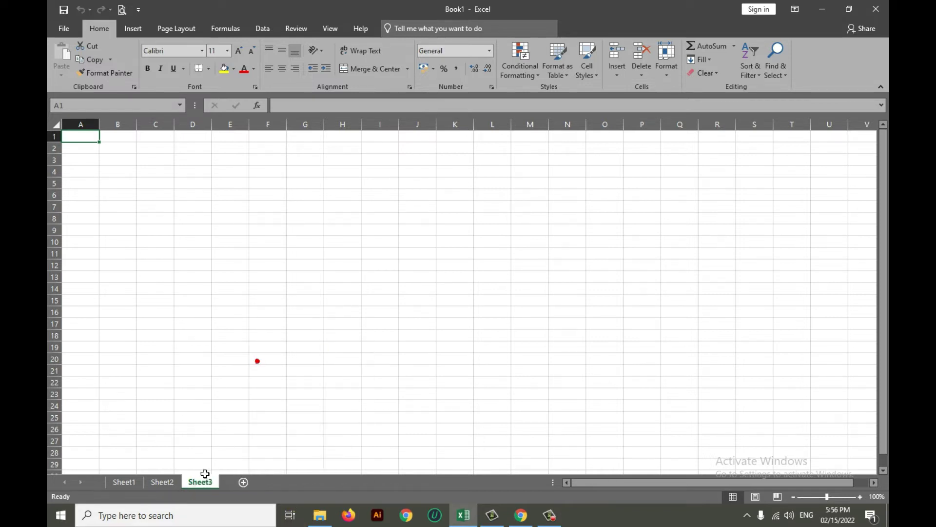
right_click(203, 482)
click(230, 361)
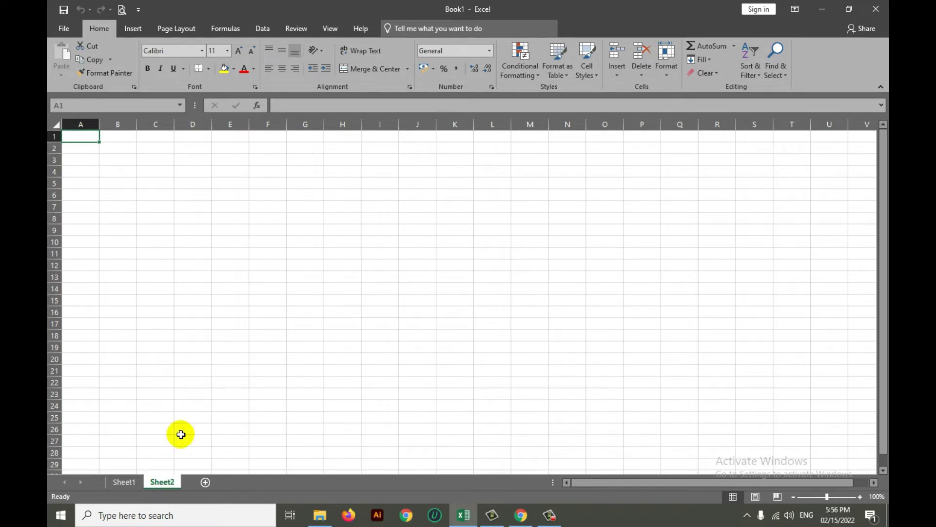
click(180, 434)
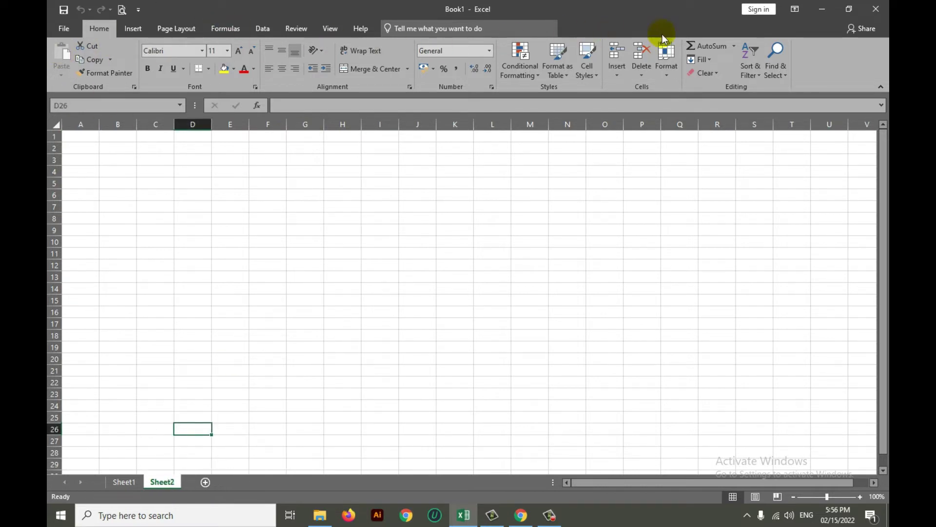
click(884, 470)
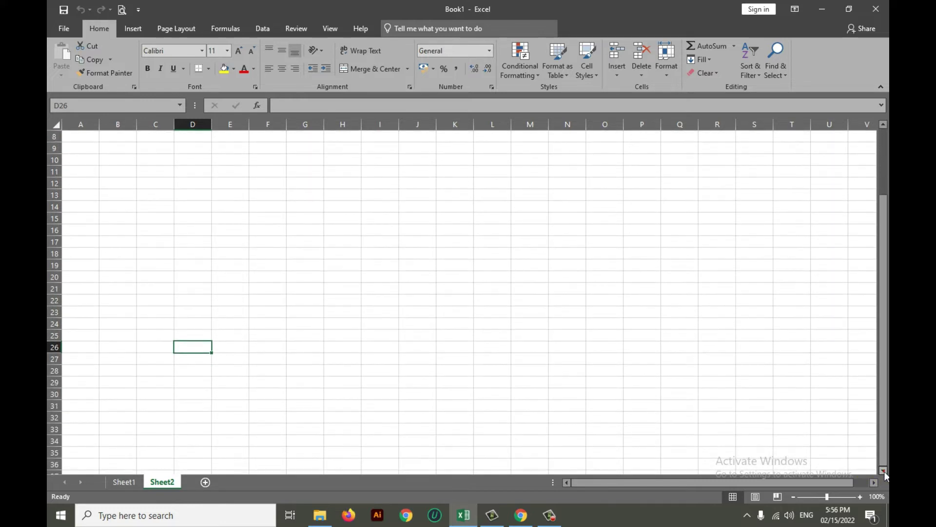
click(884, 125)
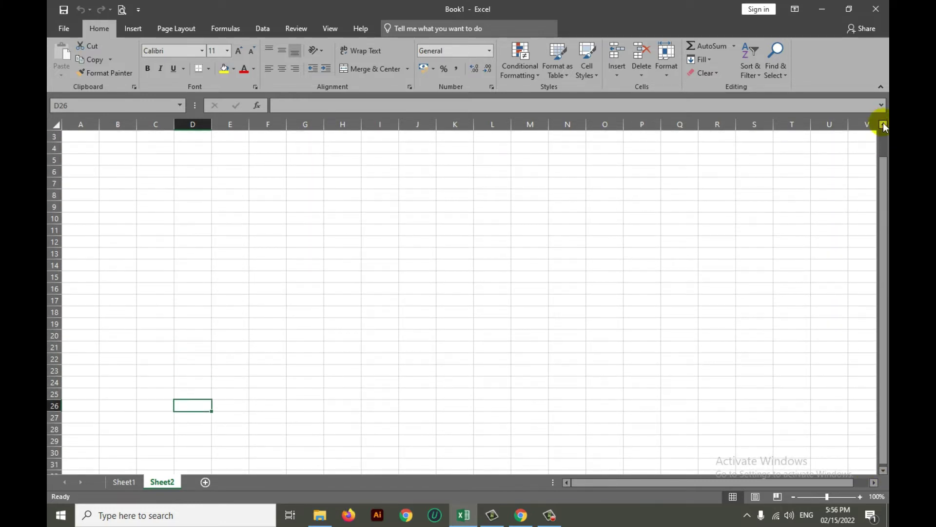
click(883, 124)
click(883, 470)
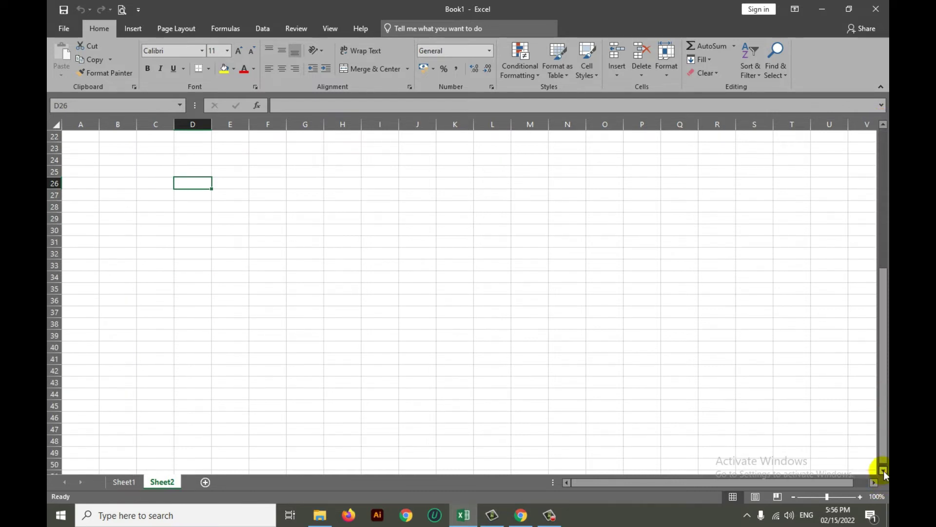
drag(882, 427, 875, 457)
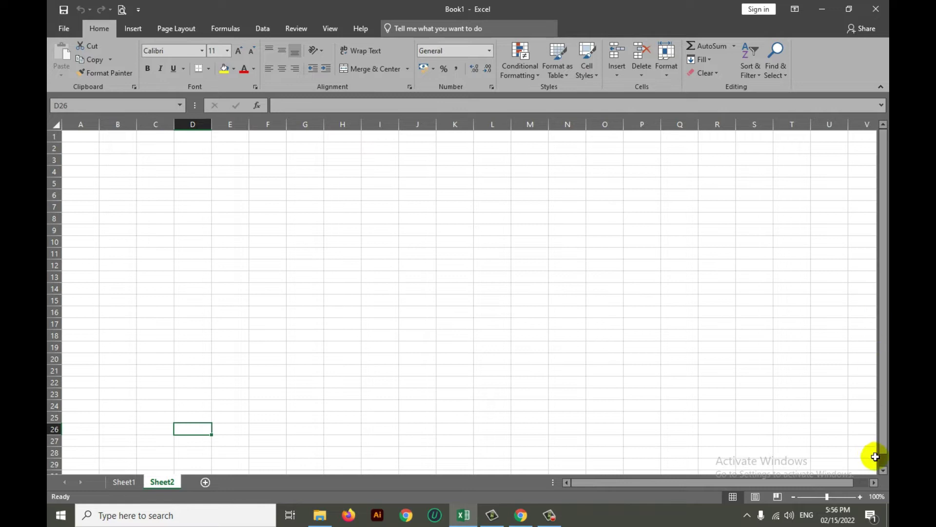
click(874, 483)
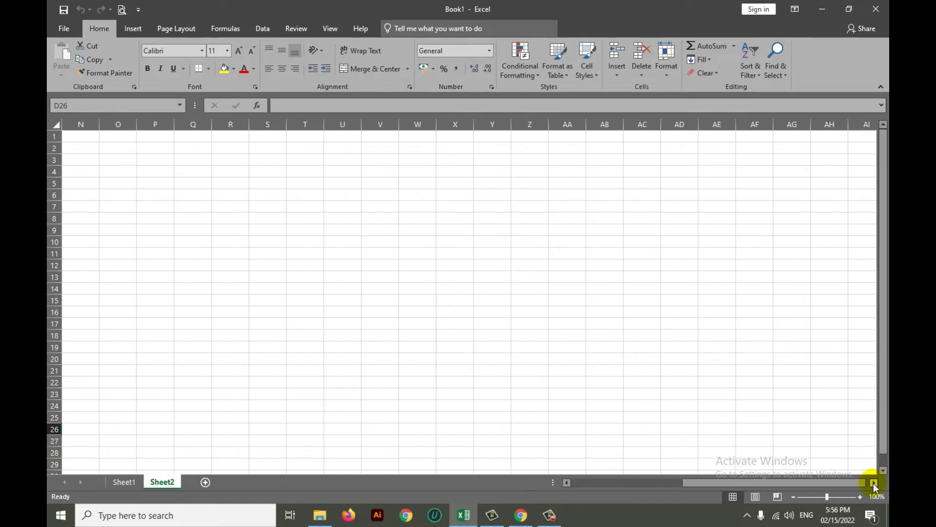
mouse_move(816, 484)
mouse_down()
mouse_move(551, 495)
mouse_move(228, 487)
mouse_move(707, 484)
mouse_up()
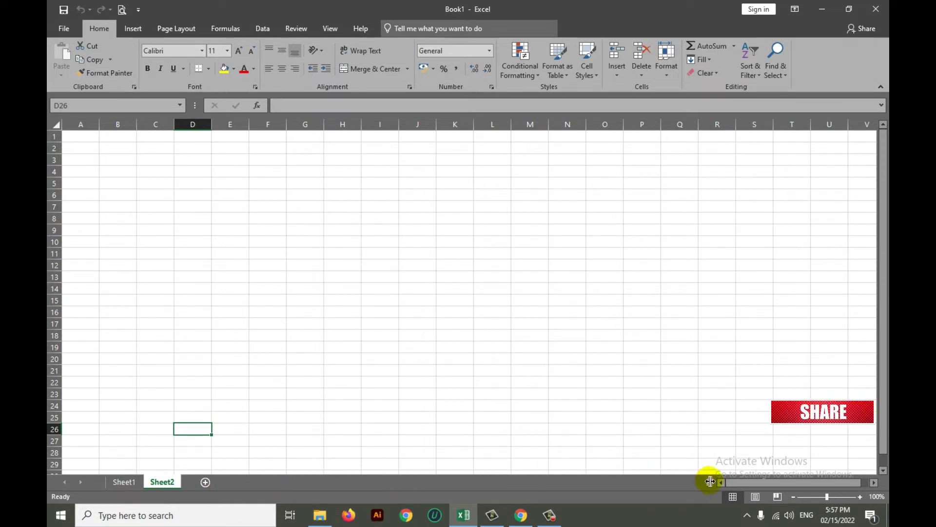
drag(711, 481, 328, 483)
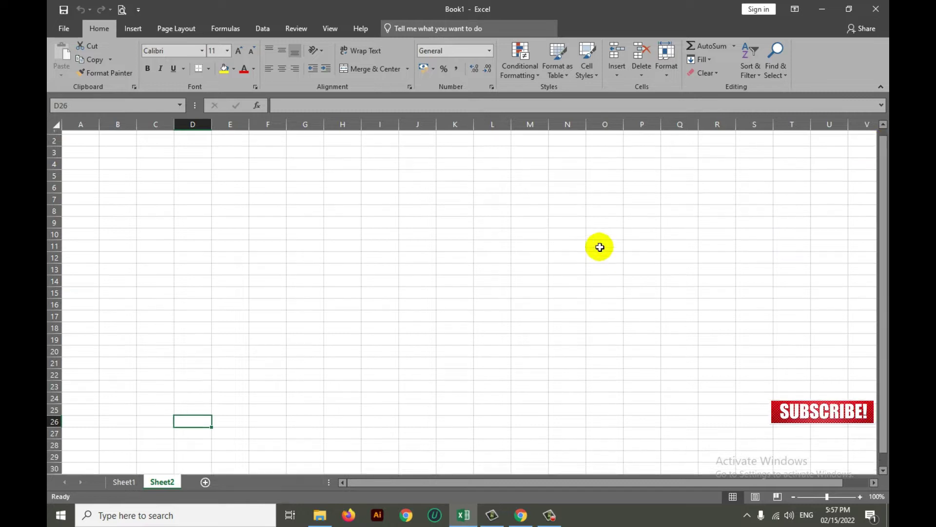
scroll(707, 293, down, 6)
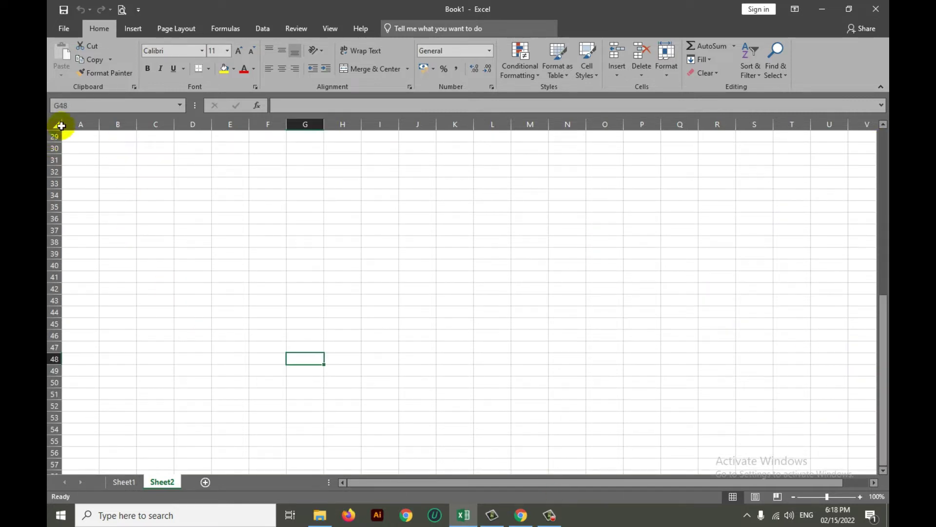
click(89, 136)
click(164, 192)
click(268, 229)
click(332, 184)
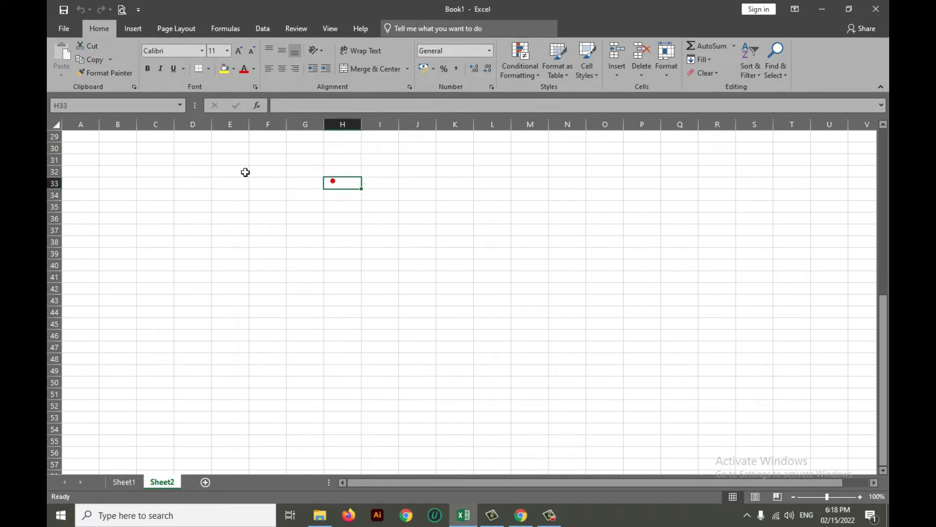
click(244, 172)
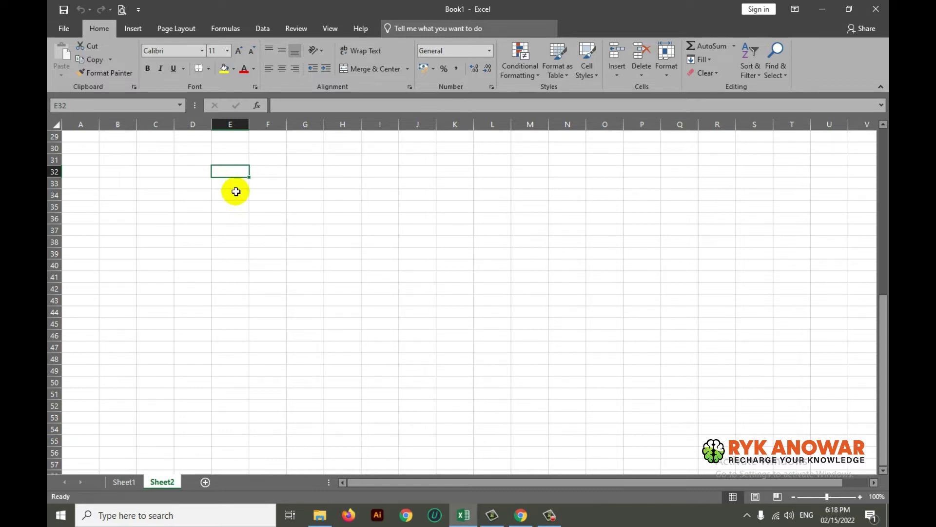
click(239, 207)
click(230, 123)
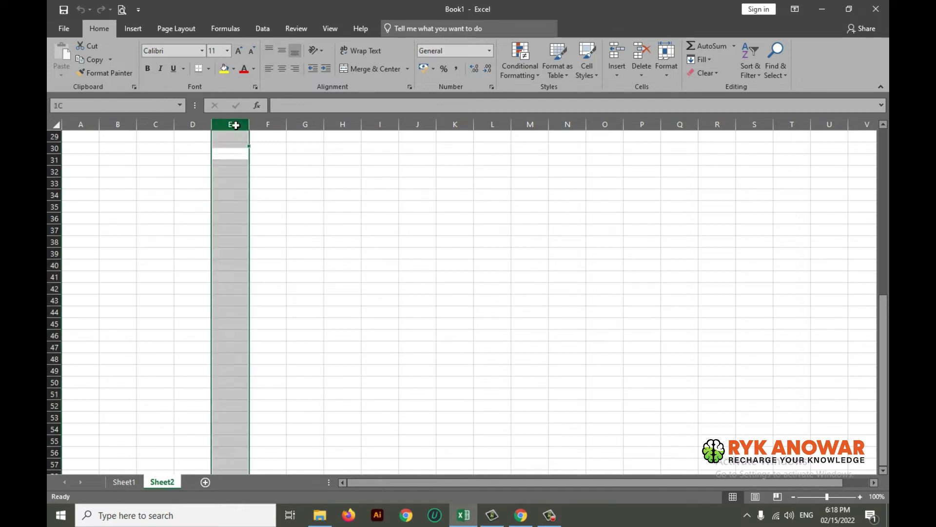
click(144, 276)
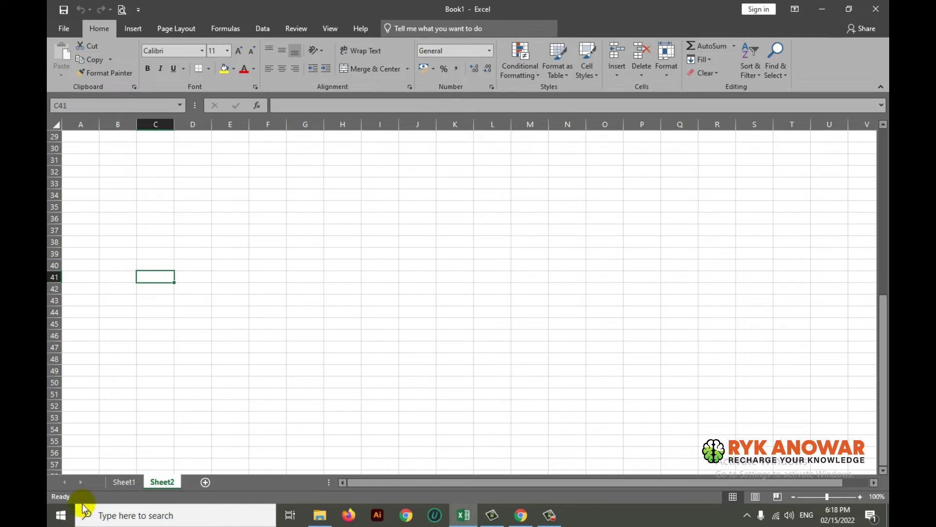
click(860, 496)
click(861, 497)
click(860, 496)
click(862, 496)
click(861, 496)
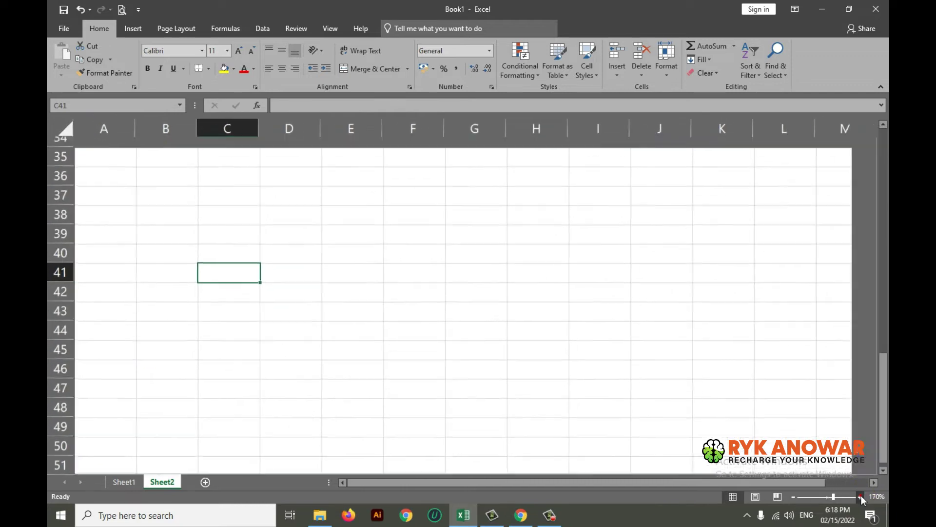
click(798, 496)
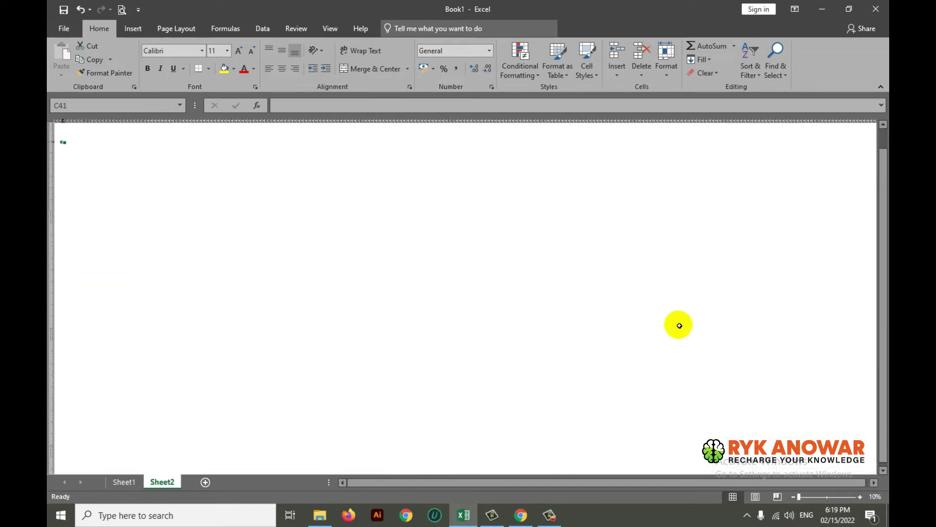
click(861, 497)
click(860, 497)
click(861, 496)
click(861, 497)
click(861, 496)
click(861, 497)
click(861, 497)
click(862, 496)
click(861, 497)
click(797, 494)
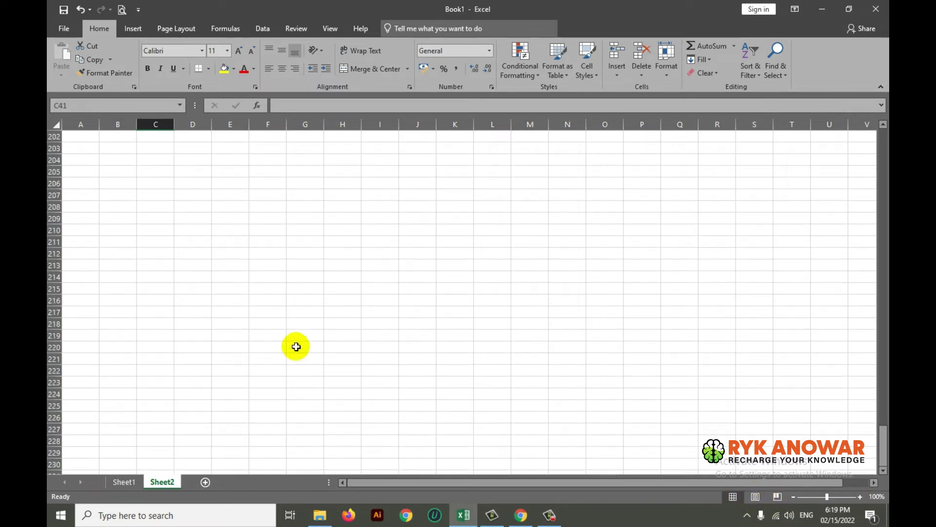
- Type 4654, 3213, 3213321, 23123 and 23133213 down column B starting at B2
scroll(274, 309, up, 20)
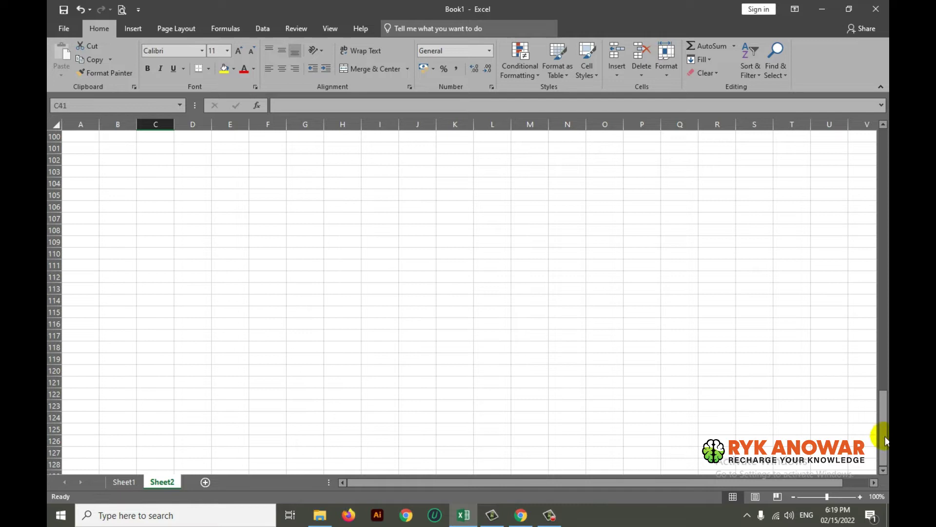
drag(883, 434, 883, 178)
click(118, 148)
text(6654)
key(Return)
text(3213)
key(Return)
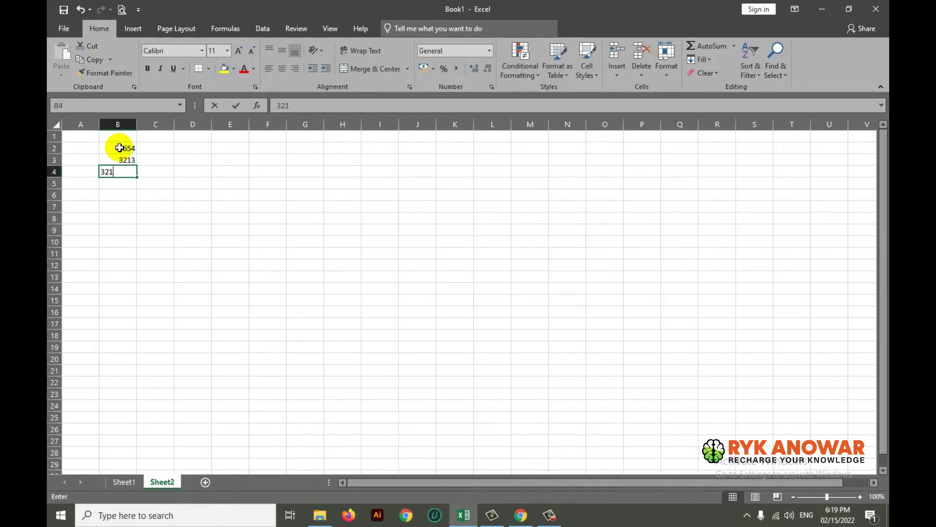
text(3213321)
key(Return)
text(23123)
key(Return)
text(231)
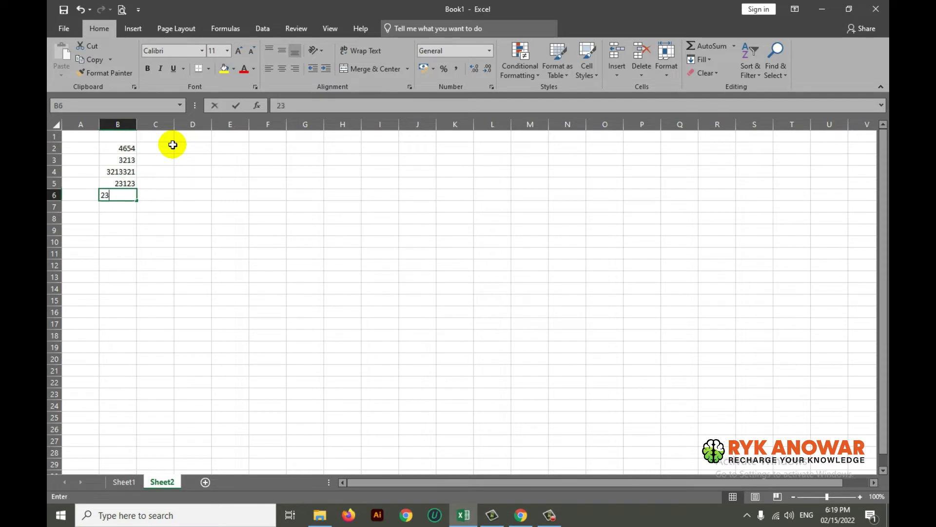
text(33213)
key(Return)
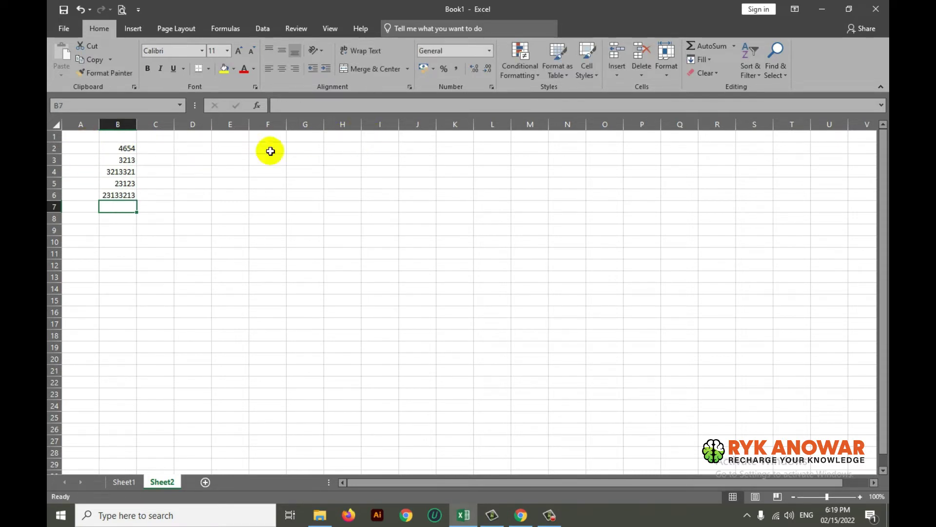
scroll(147, 312, down, 4)
scroll(145, 342, down, 3)
scroll(145, 348, down, 3)
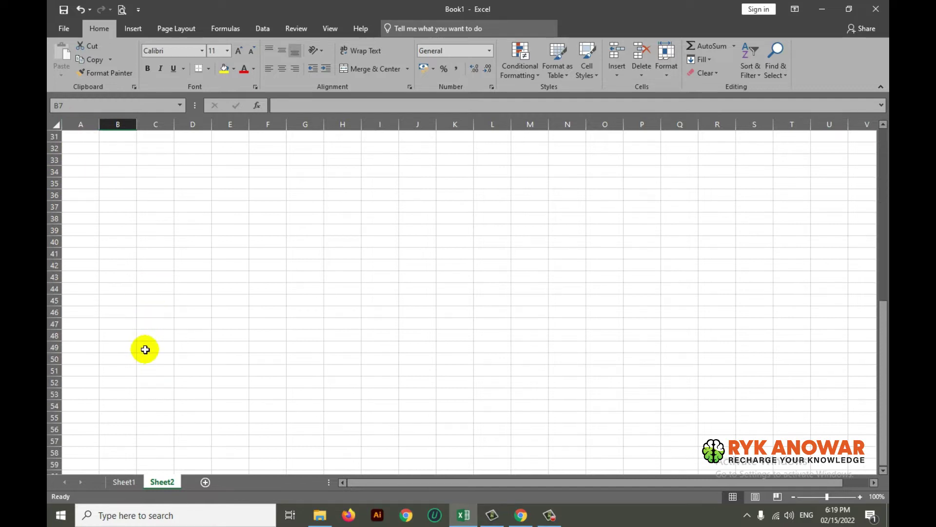
scroll(148, 373, up, 4)
scroll(147, 372, up, 6)
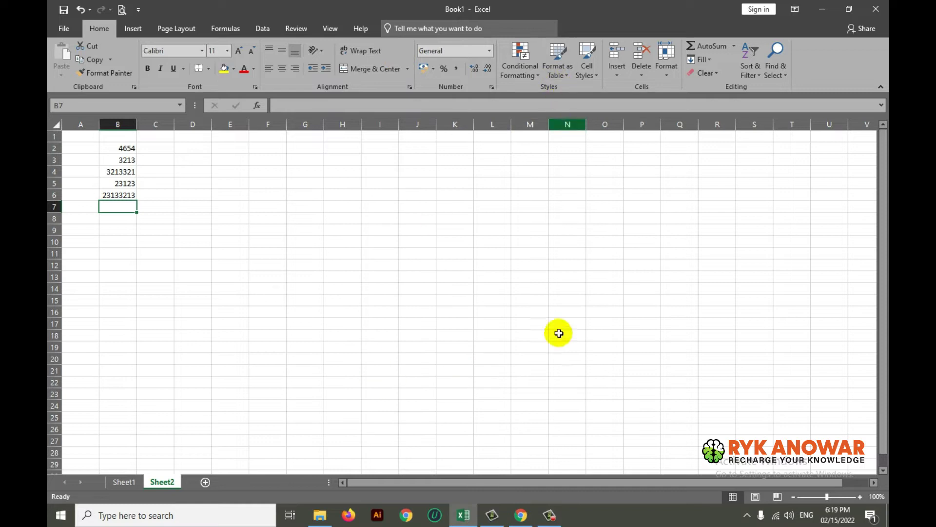
scroll(311, 322, down, 8)
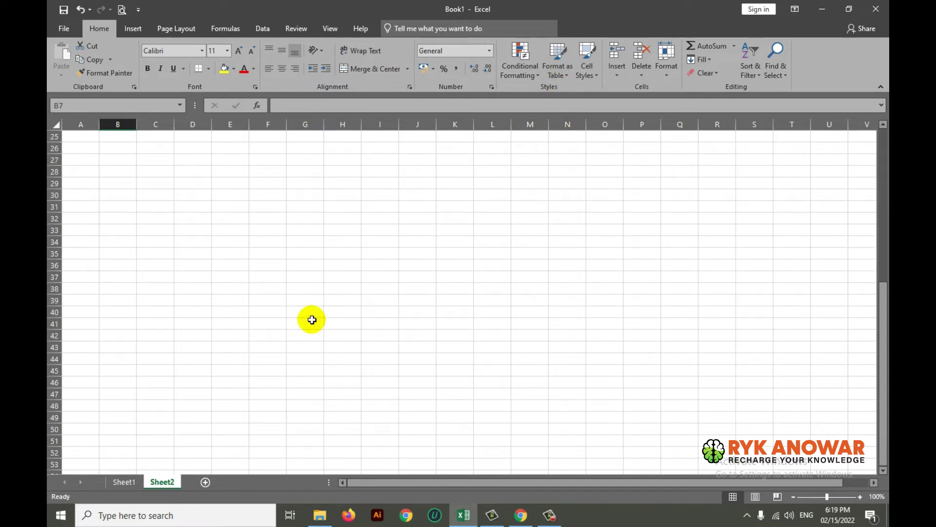
scroll(303, 307, down, 4)
scroll(292, 292, down, 5)
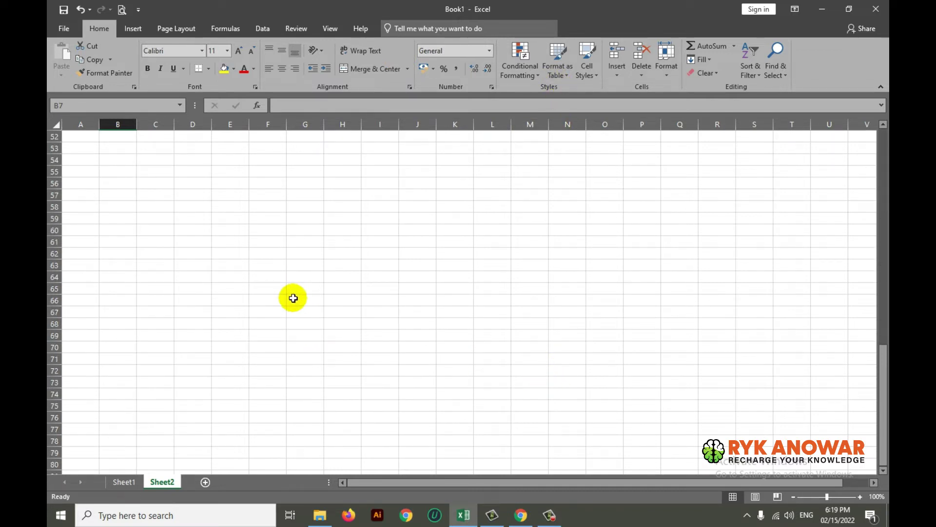
scroll(293, 298, up, 8)
scroll(312, 341, up, 9)
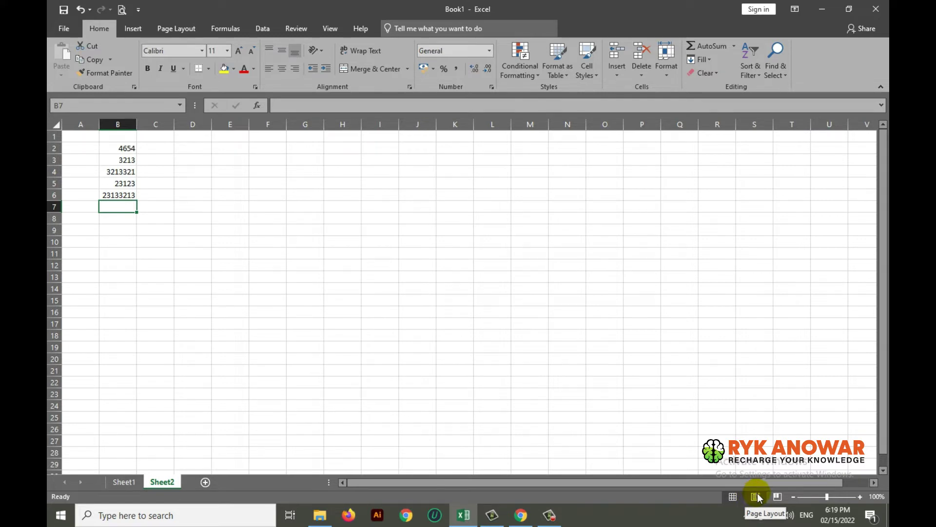
- Switch Sheet2 to Page Layout view and enter 13216 in cell E53 on page two
click(755, 497)
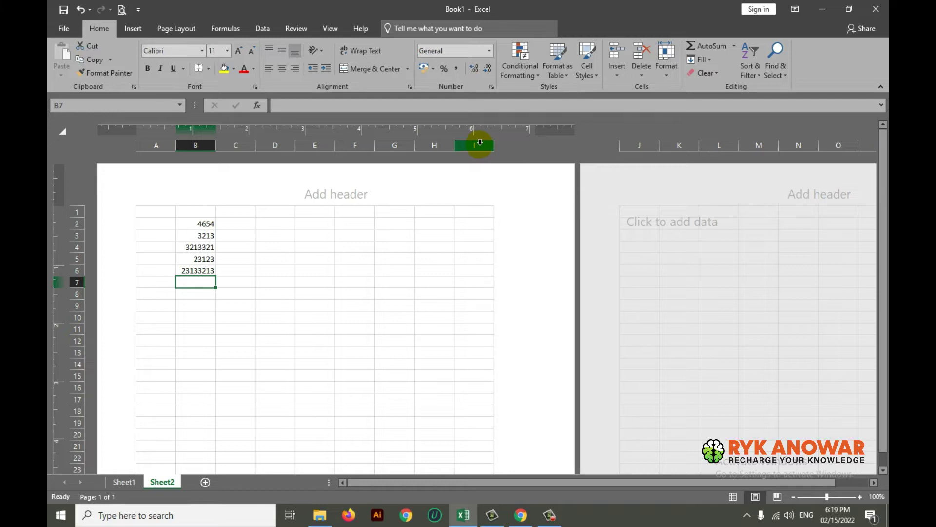
scroll(133, 341, down, 5)
scroll(134, 405, down, 5)
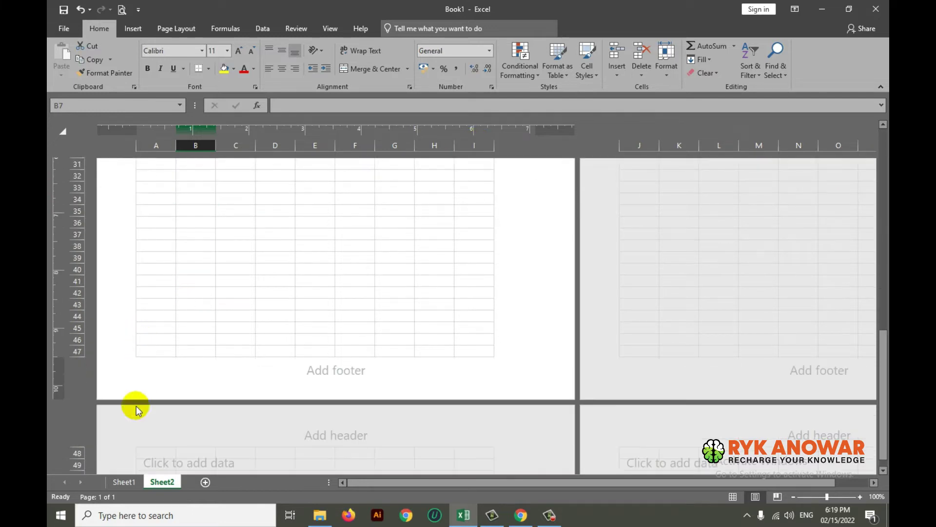
scroll(205, 331, up, 4)
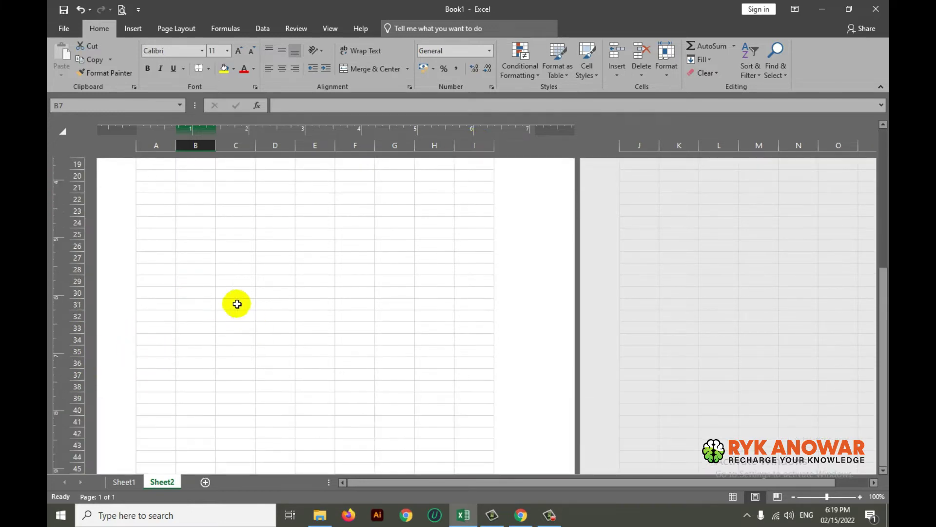
click(235, 291)
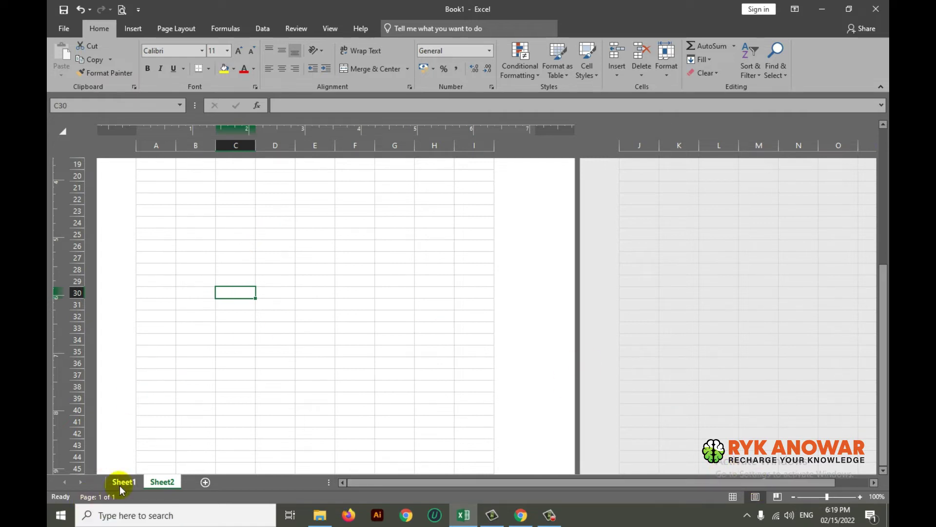
scroll(303, 268, down, 9)
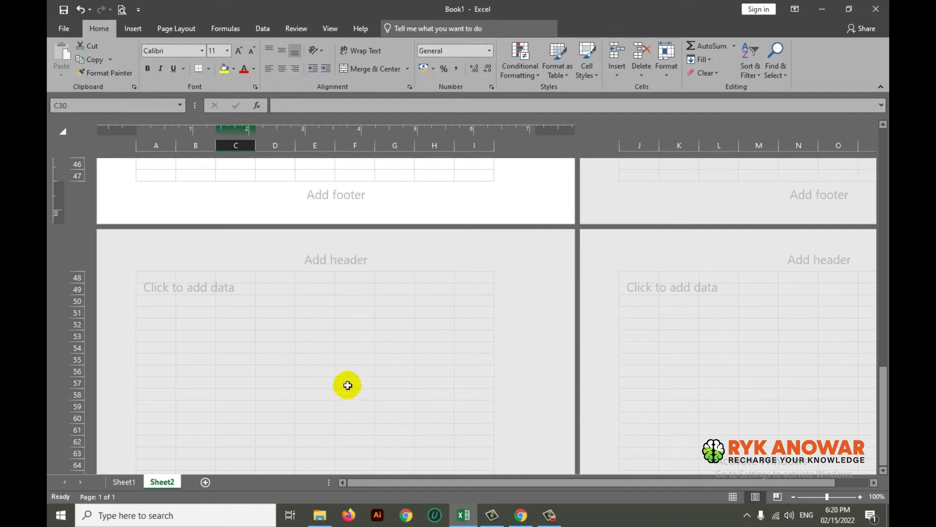
click(318, 336)
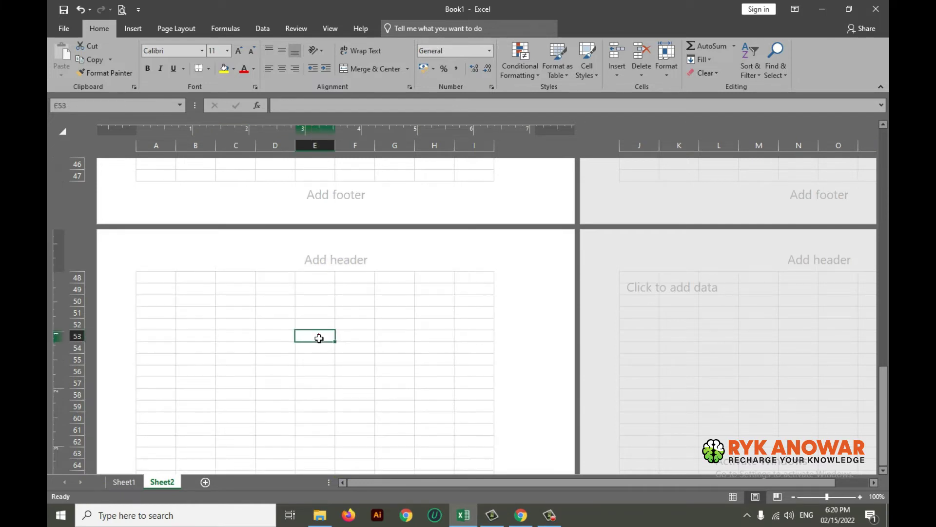
text(13216)
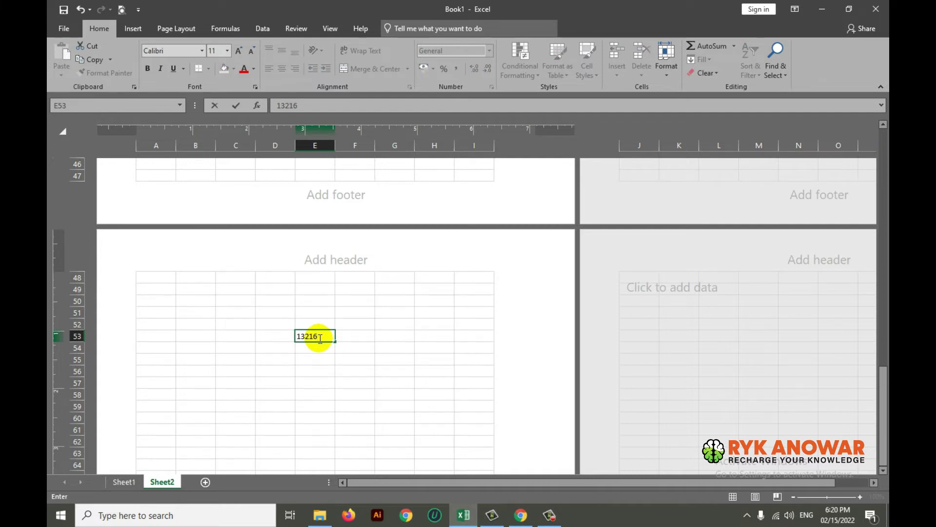
key(Return)
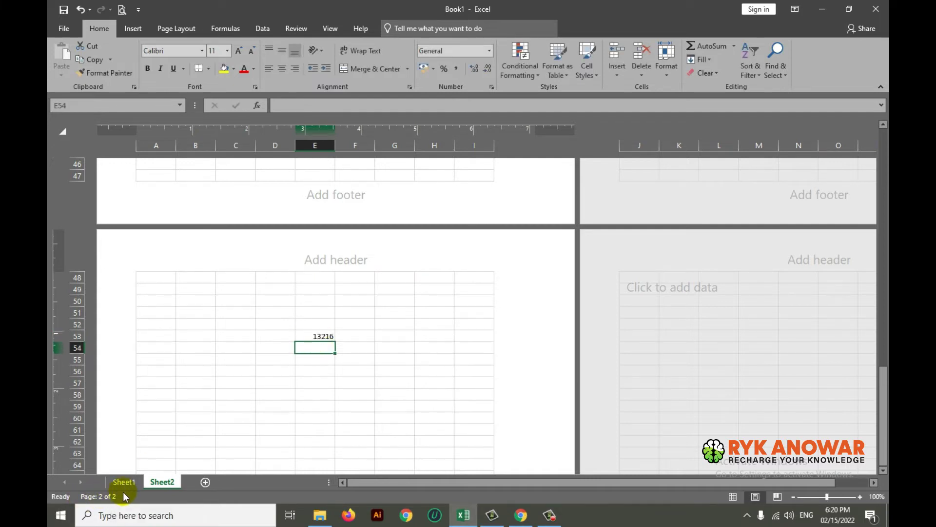
- Select the block around the 13216 entry, then scroll back to the top of page one
click(206, 170)
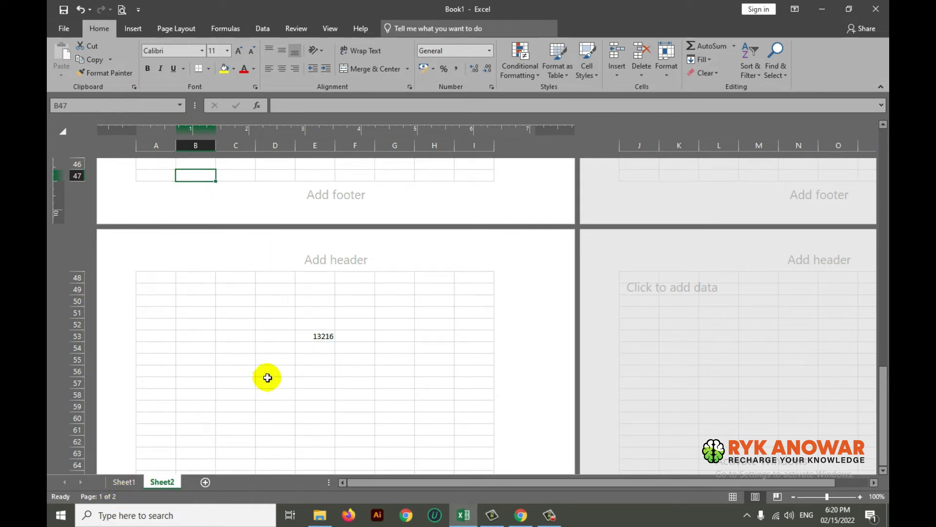
click(260, 350)
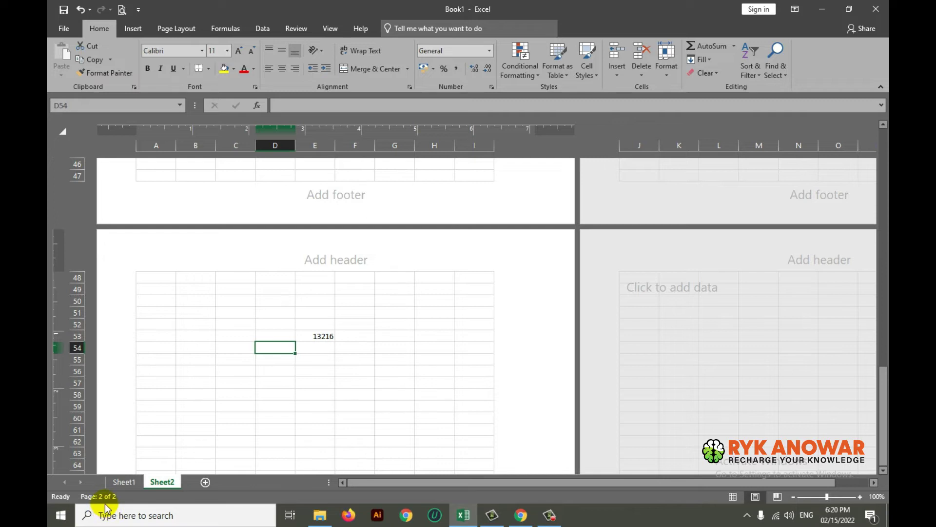
drag(315, 324, 373, 361)
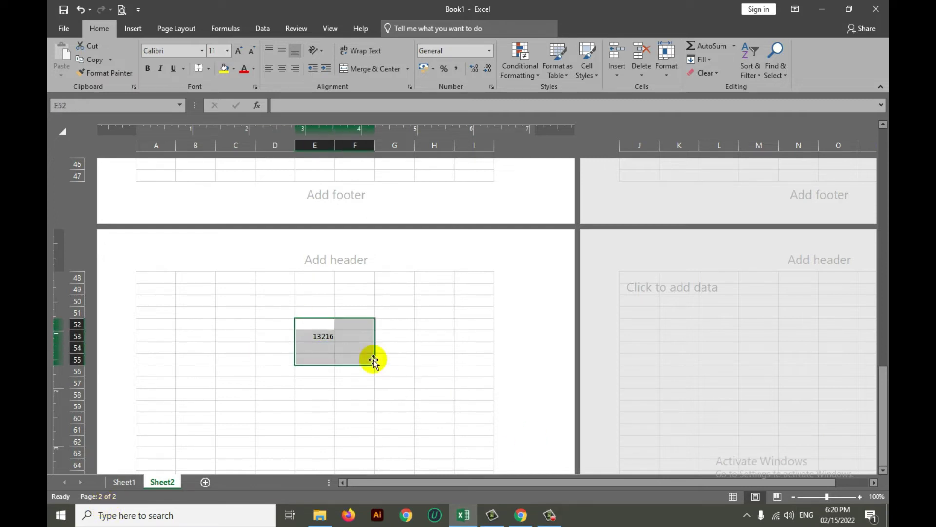
scroll(283, 387, up, 3)
click(247, 174)
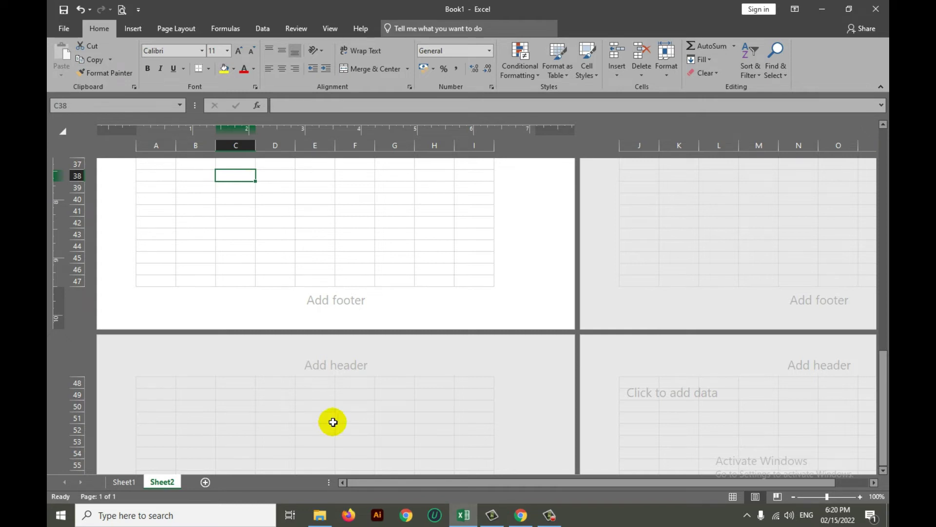
scroll(342, 425, up, 5)
scroll(439, 351, up, 1)
scroll(475, 334, up, 6)
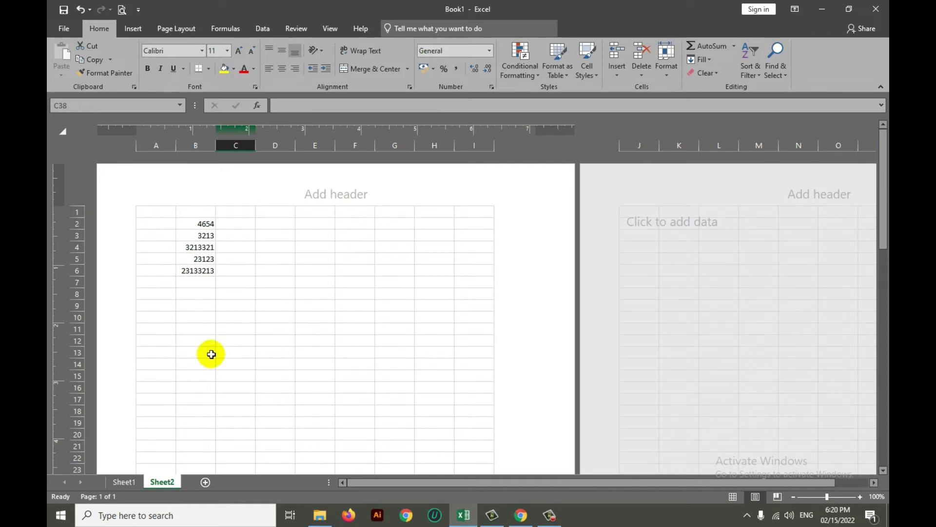
- Zoom out four steps from the status bar and show Sheet2 in Page Break Preview
click(777, 497)
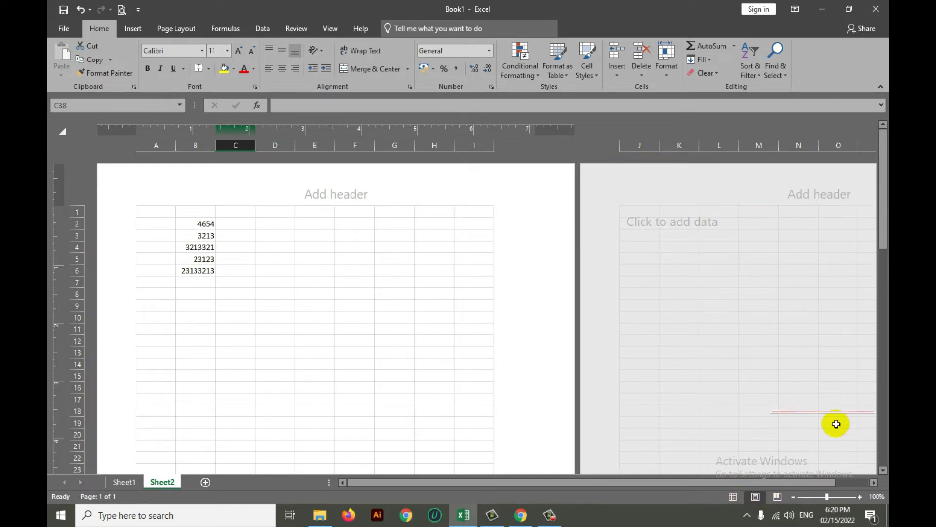
scroll(877, 468, down, 2)
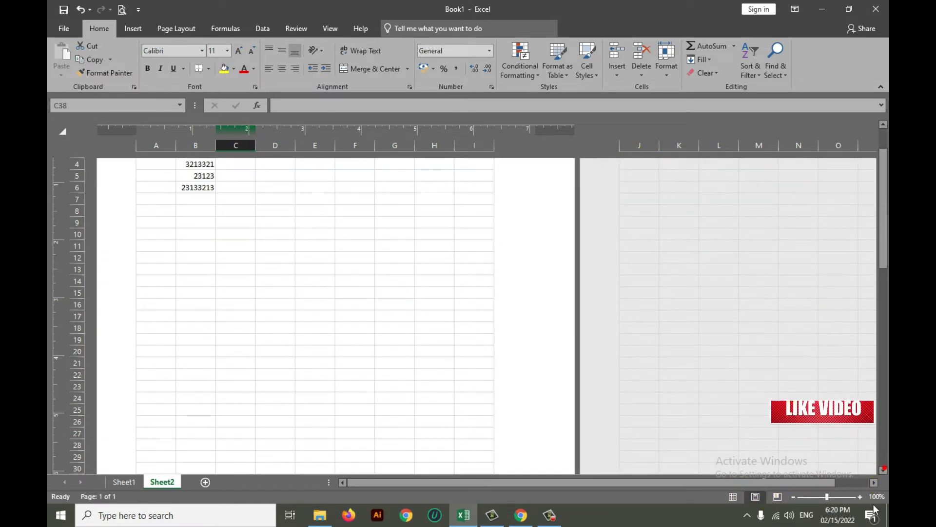
click(794, 496)
click(794, 496)
click(794, 496)
click(793, 496)
click(794, 497)
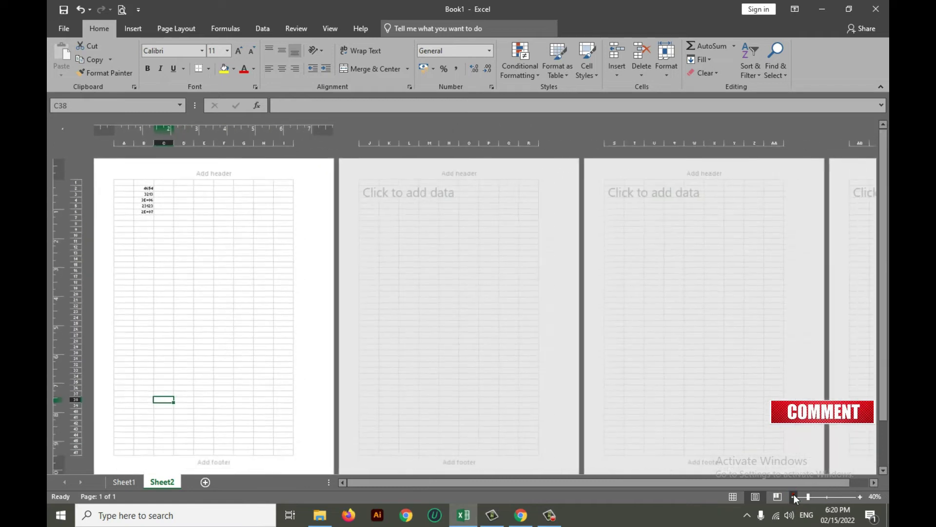
click(793, 496)
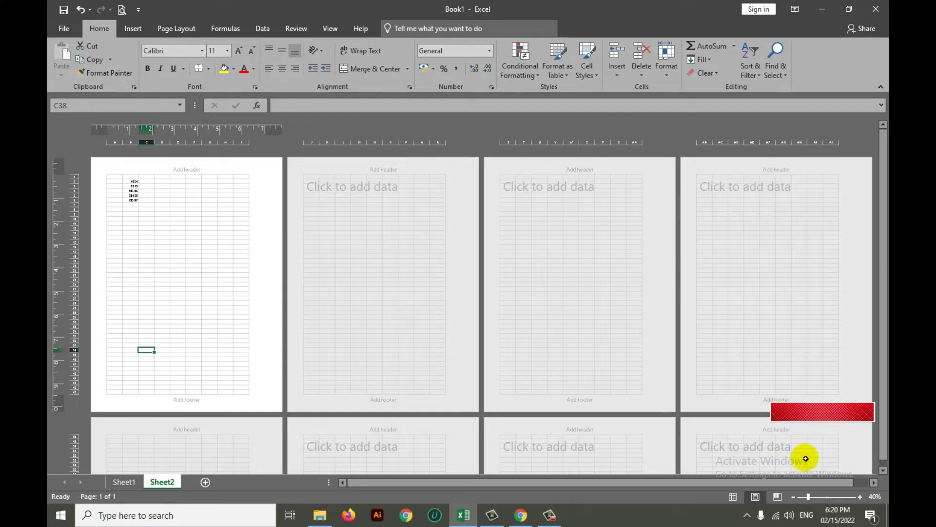
click(777, 497)
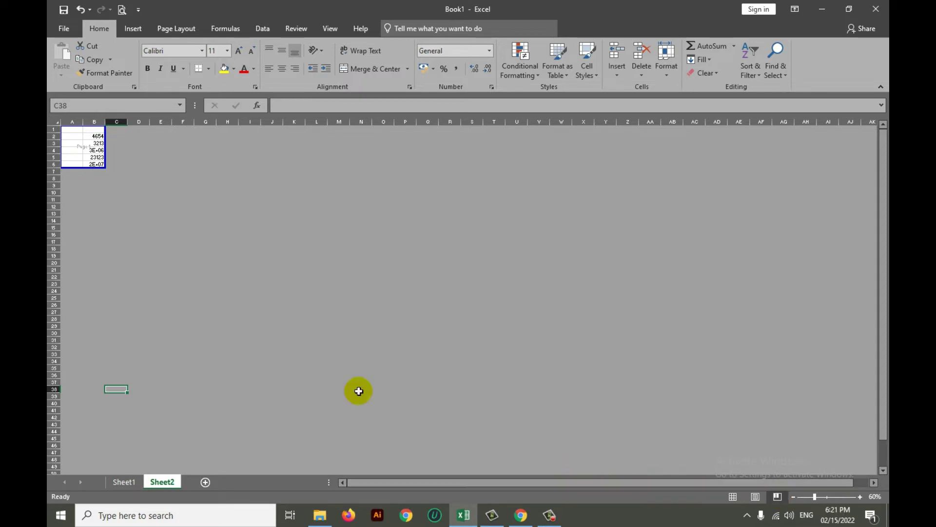
- In Page Break Preview, enter 13213 in B24, 3132 in I13 and 321 in Y11
click(94, 291)
text(13213)
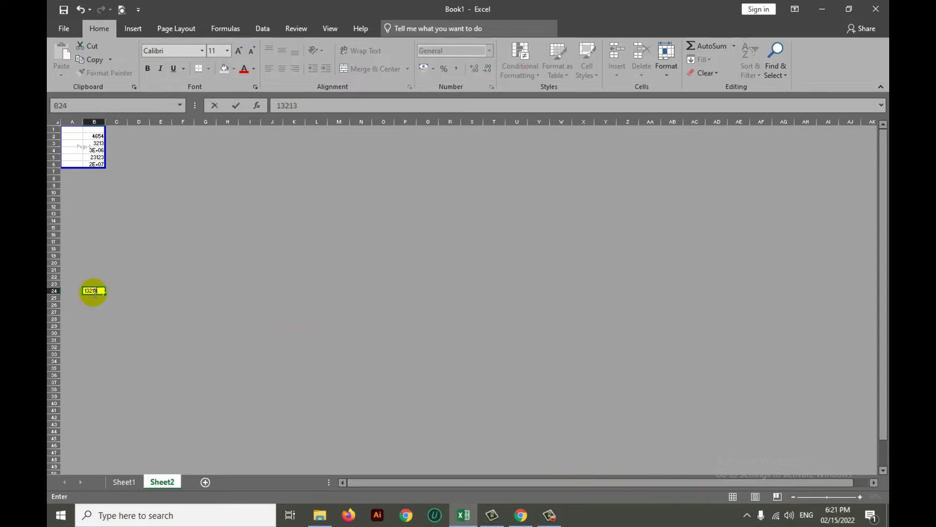
key(Return)
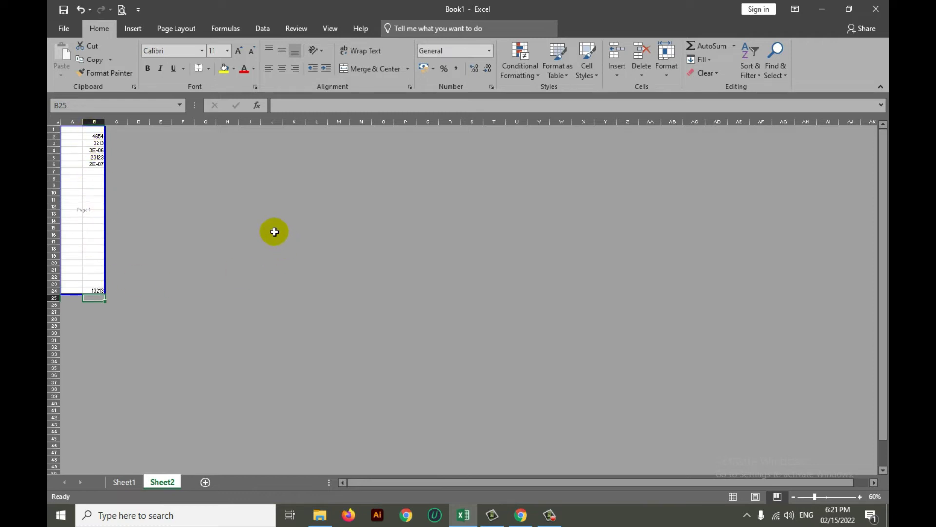
click(253, 213)
text(31)
key(Return)
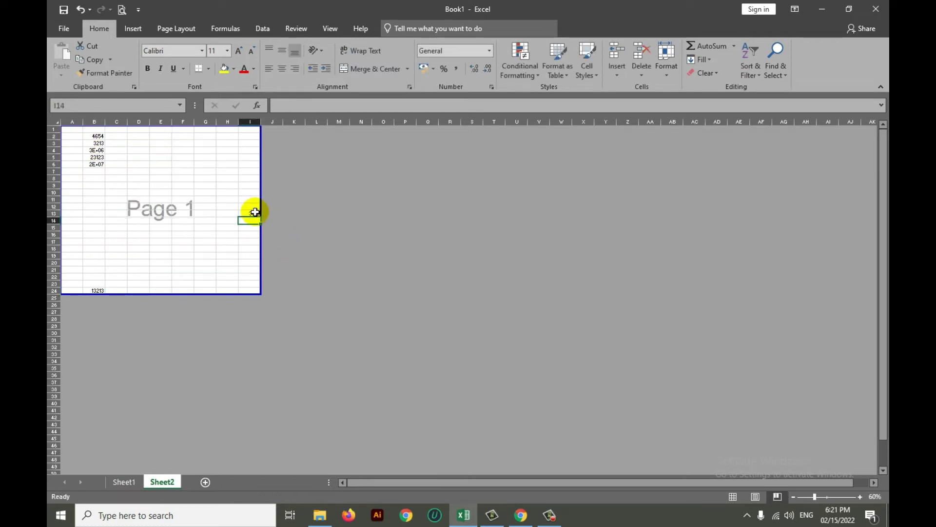
click(604, 199)
text(321)
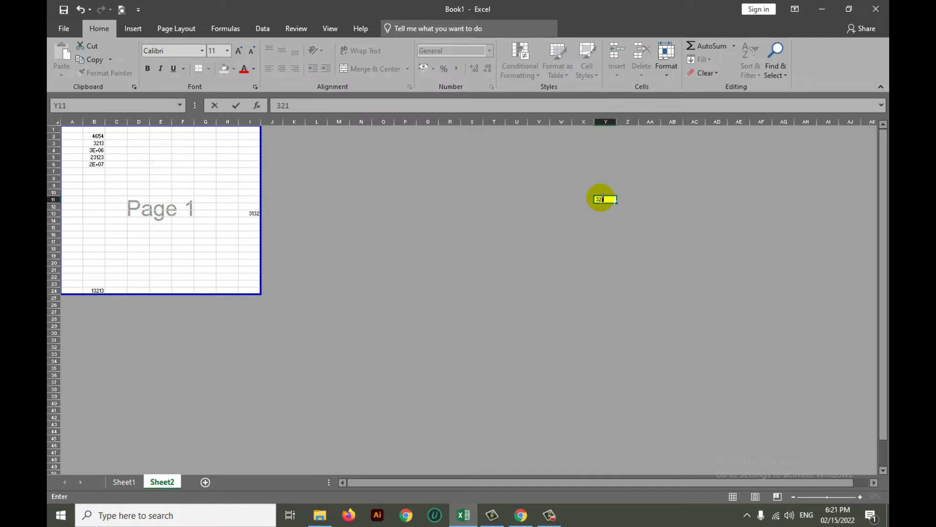
key(Return)
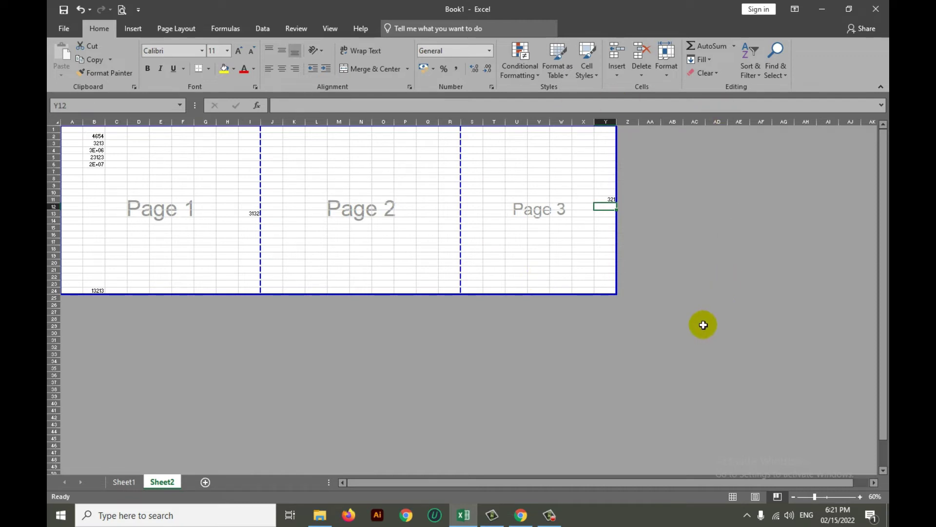
- Enter 32132 in M41 below the printed pages, then return Sheet2 to Normal view
click(516, 389)
click(672, 368)
click(739, 308)
click(764, 193)
click(561, 409)
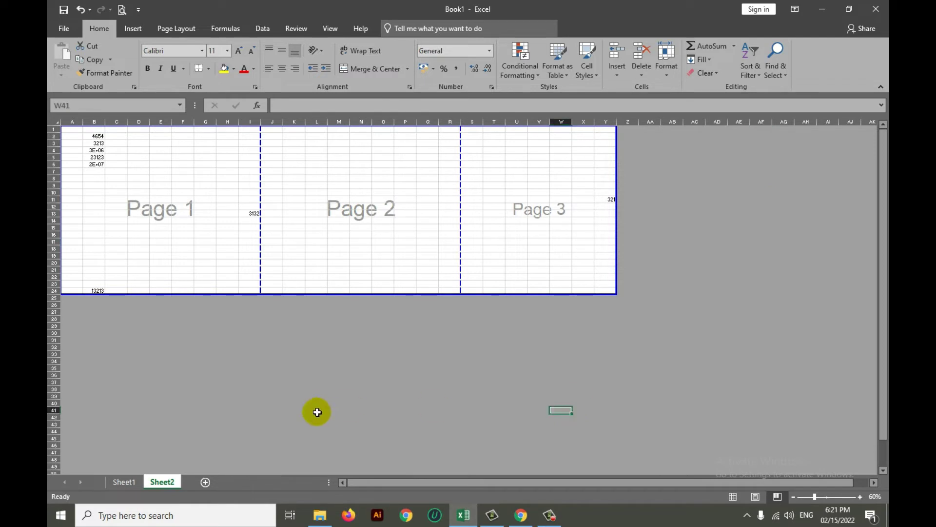
click(338, 409)
text(32132)
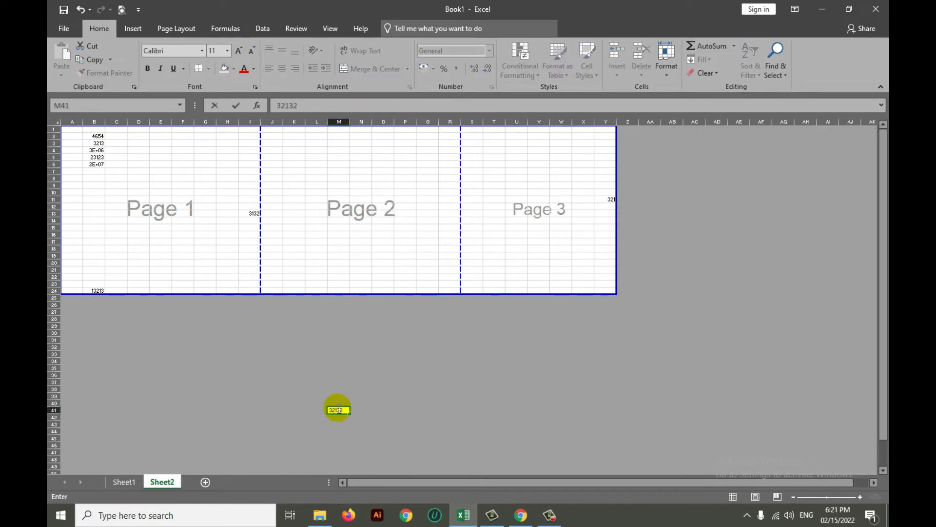
key(Return)
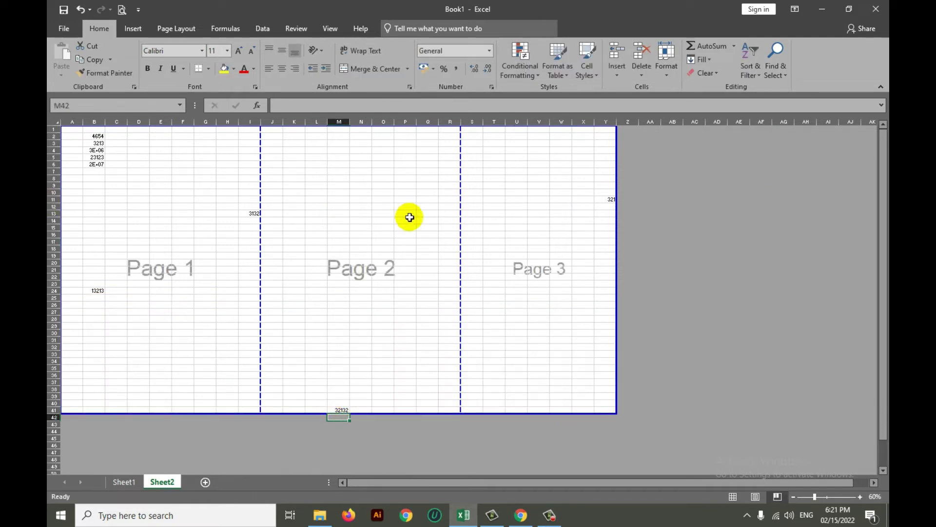
click(215, 246)
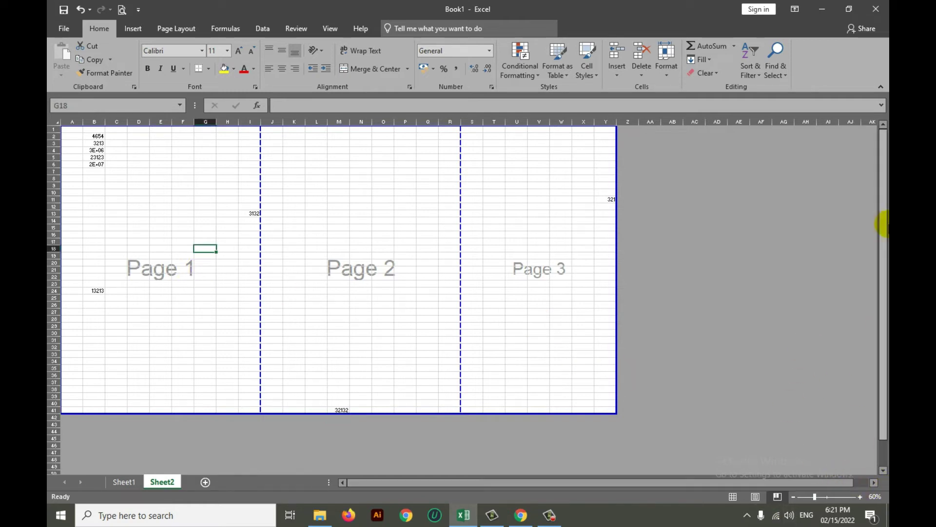
click(731, 497)
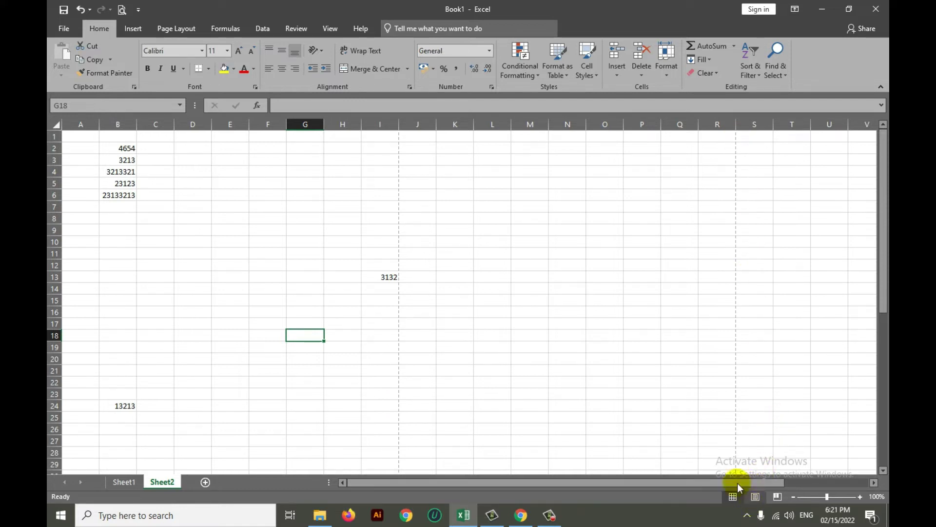
- Scroll around the sheet, select the block A22:D26, then move to A27
scroll(434, 355, down, 2)
scroll(372, 318, down, 4)
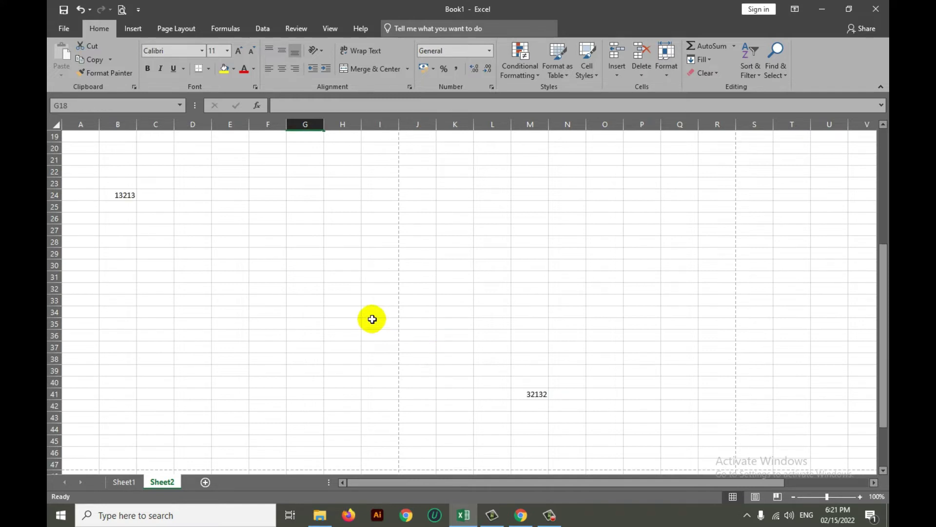
scroll(386, 249, up, 6)
drag(341, 240, 529, 379)
scroll(550, 333, down, 5)
scroll(550, 335, up, 5)
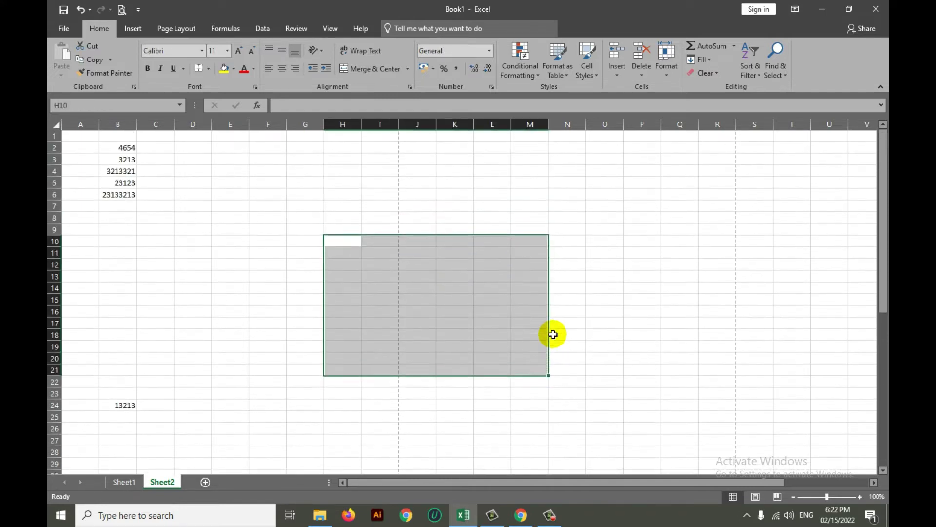
scroll(552, 317, down, 6)
scroll(537, 341, down, 2)
drag(478, 293, 539, 371)
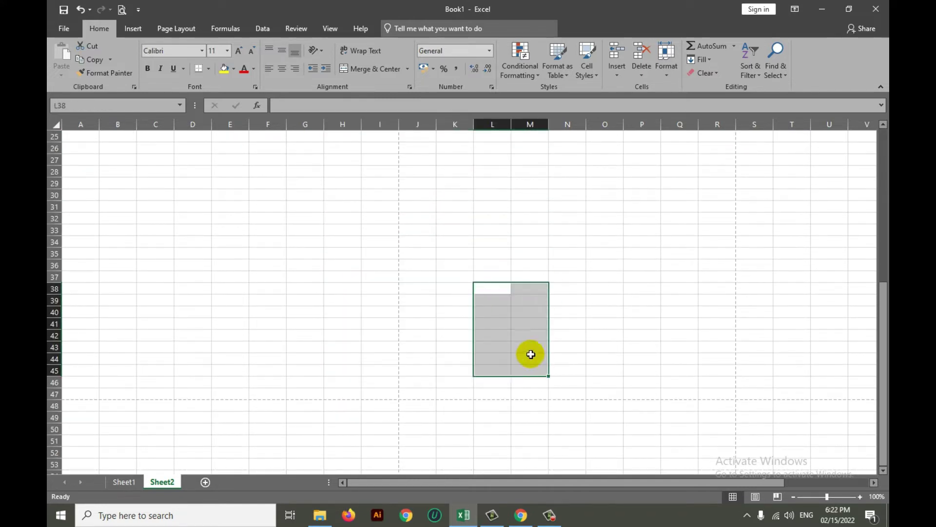
scroll(533, 354, up, 5)
drag(94, 276, 178, 322)
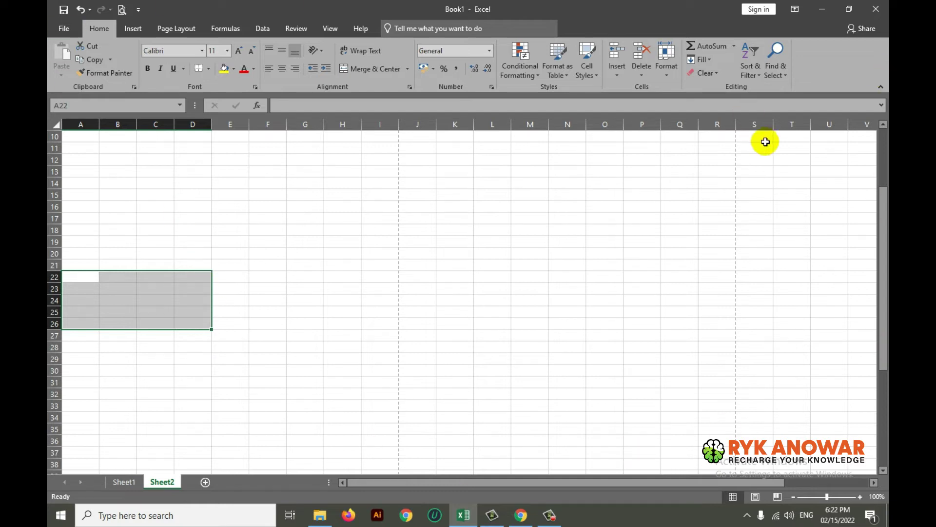
click(69, 337)
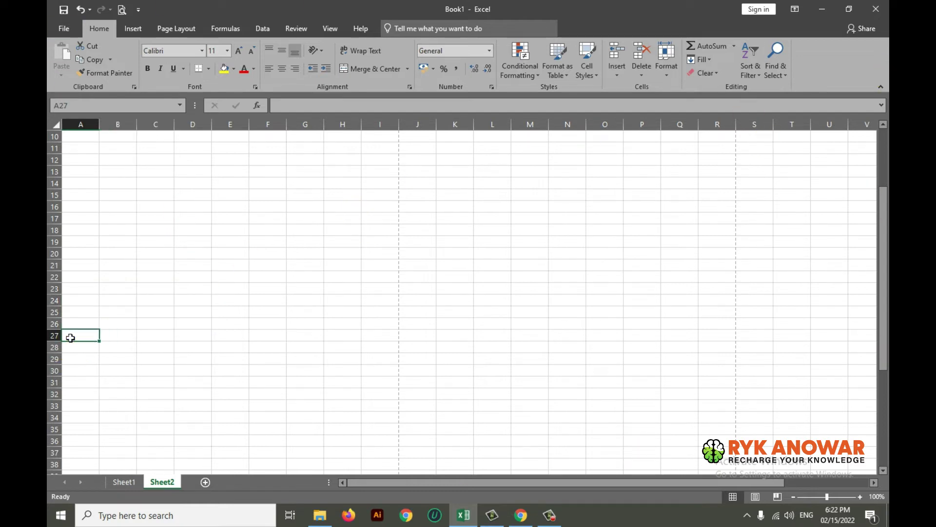
- Widen column B and select B2:B6 to show Average 5275504.8, Count 5, Sum 26377524
scroll(102, 240, up, 3)
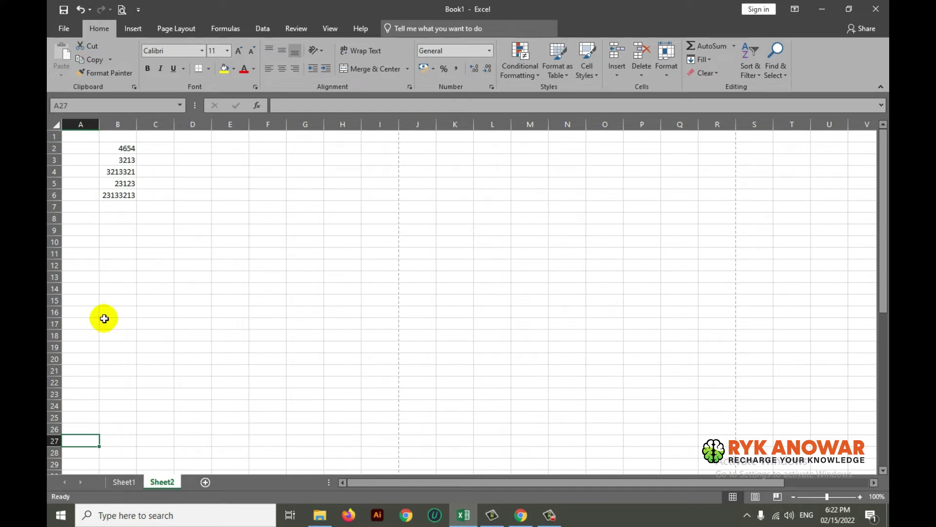
drag(137, 124, 188, 125)
drag(147, 149, 164, 197)
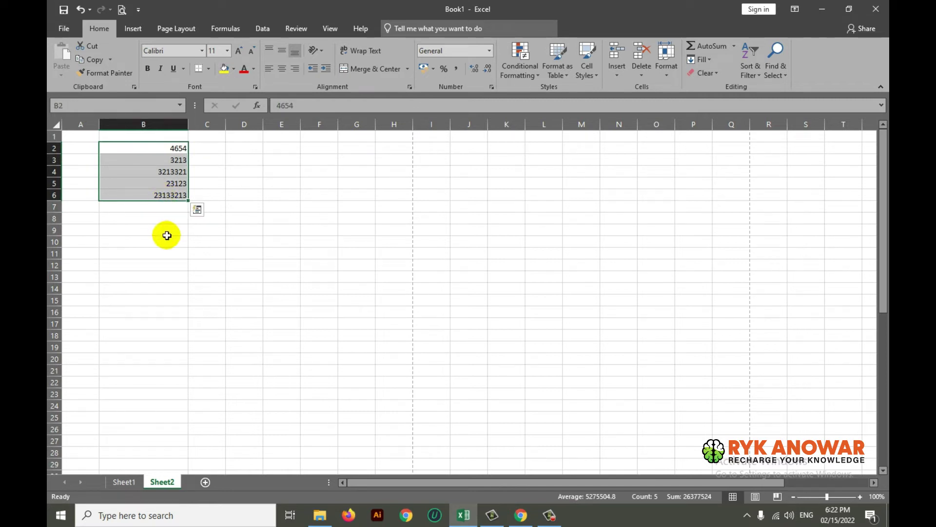
- Resize column B to a moderate width and leave row 6 several times taller
click(158, 268)
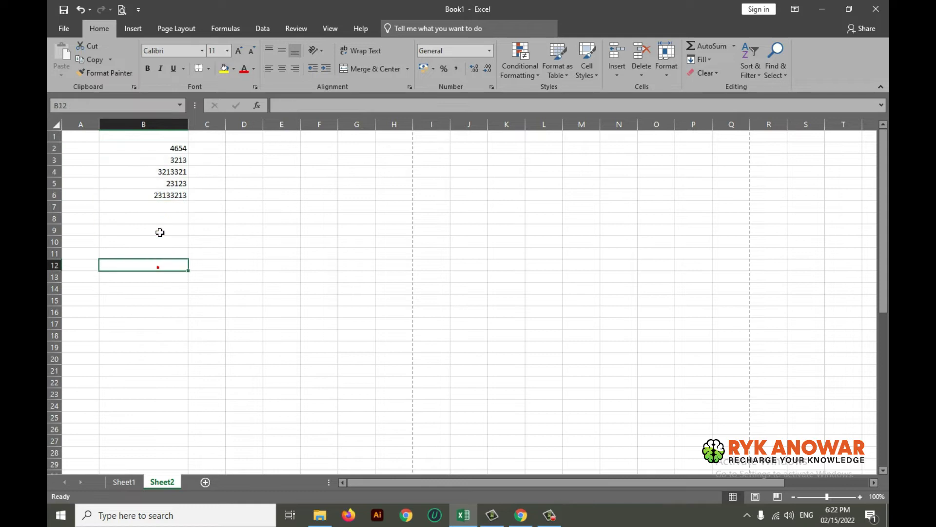
click(155, 197)
drag(52, 201, 52, 225)
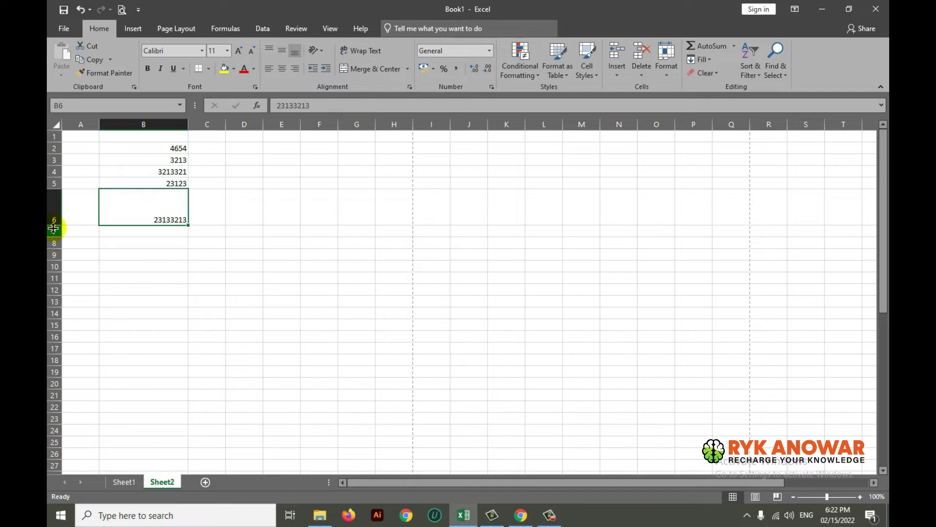
drag(54, 226, 54, 231)
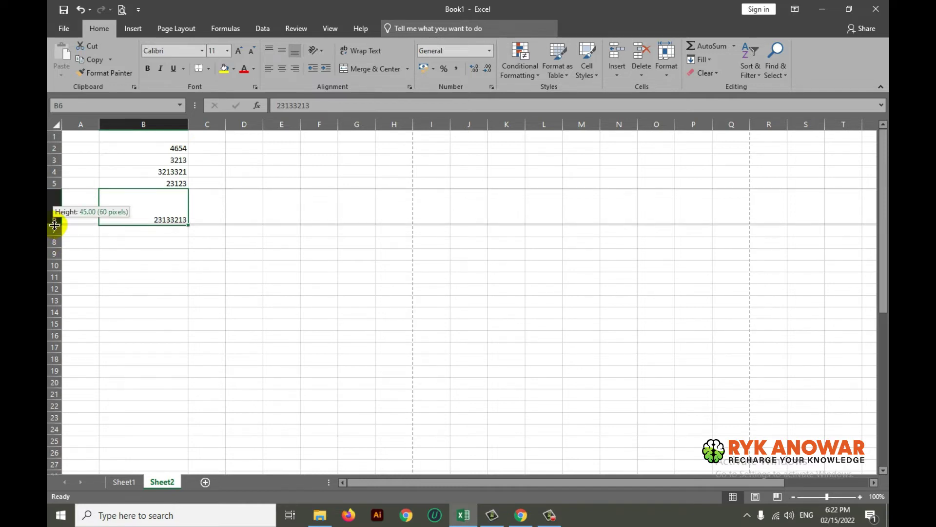
drag(68, 301, 55, 199)
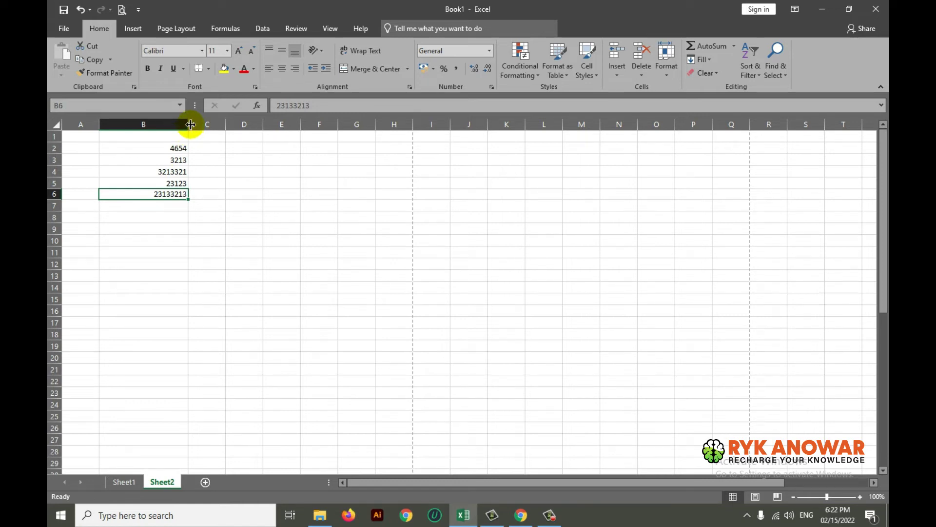
drag(190, 124, 361, 125)
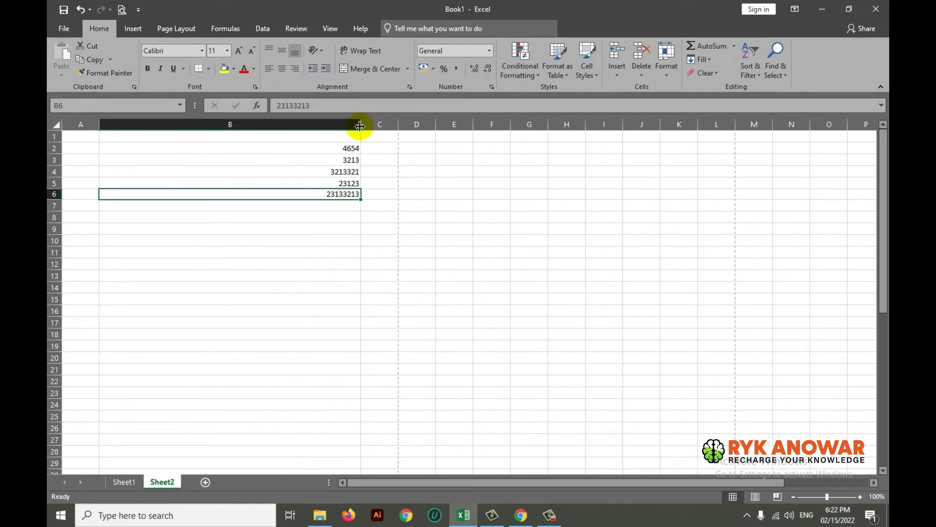
drag(359, 126, 231, 125)
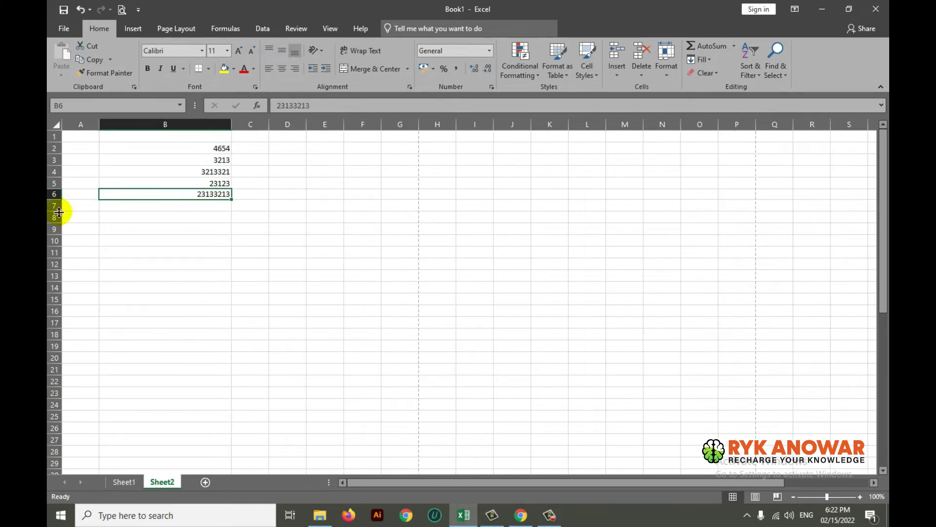
mouse_move(57, 200)
mouse_down()
mouse_move(62, 257)
mouse_move(53, 263)
mouse_up()
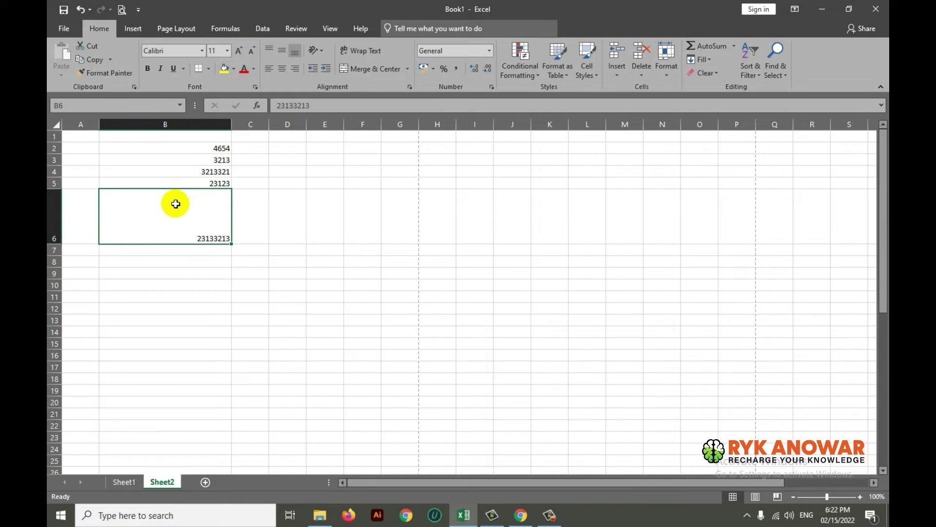
- Try sample text in B6, then overwrite it with 6512313
text(kjhjkhkj)
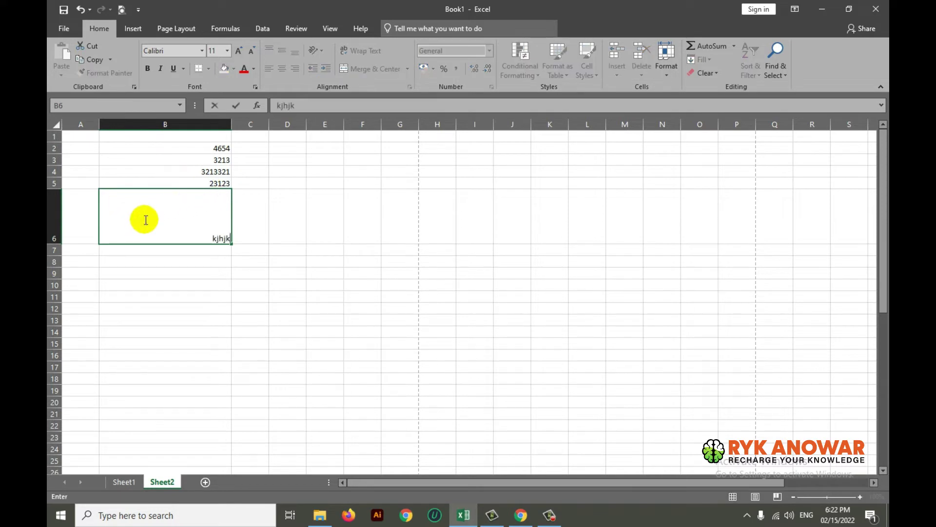
key(Return)
click(172, 217)
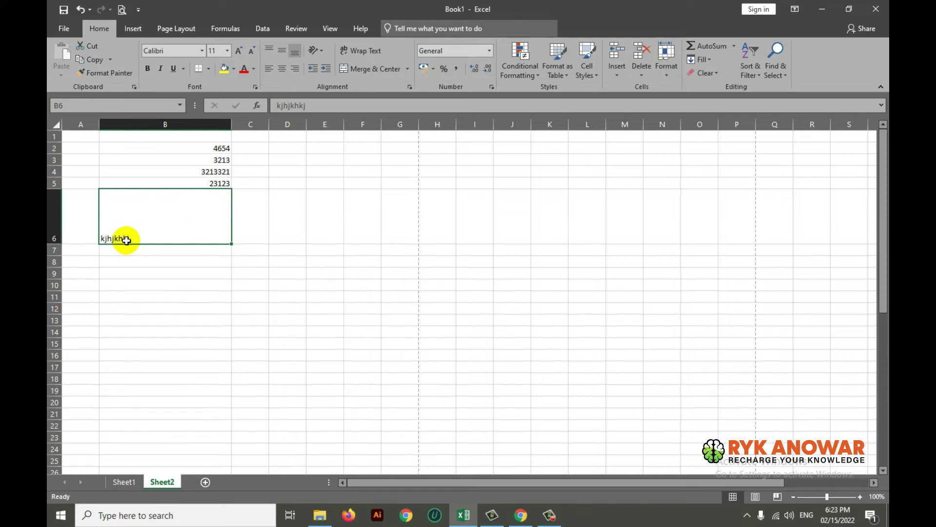
text(hgfhfjhfh)
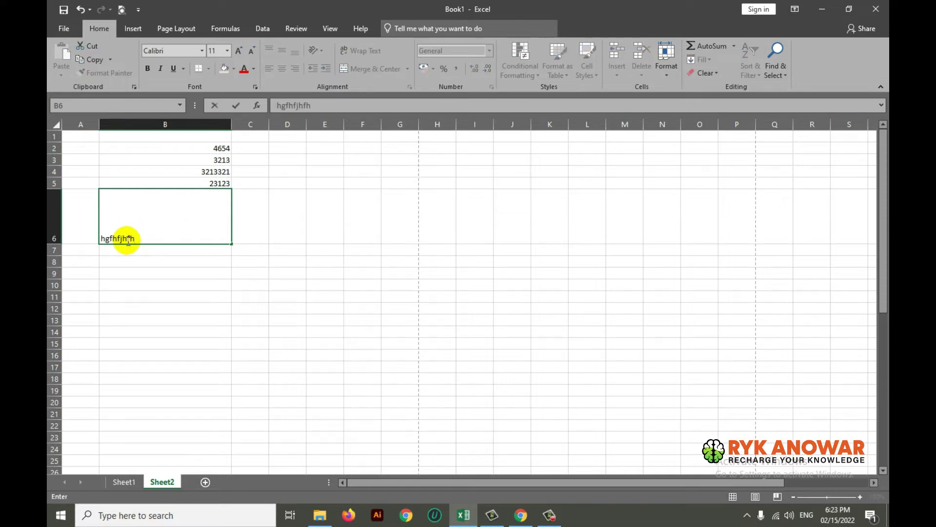
key(Return)
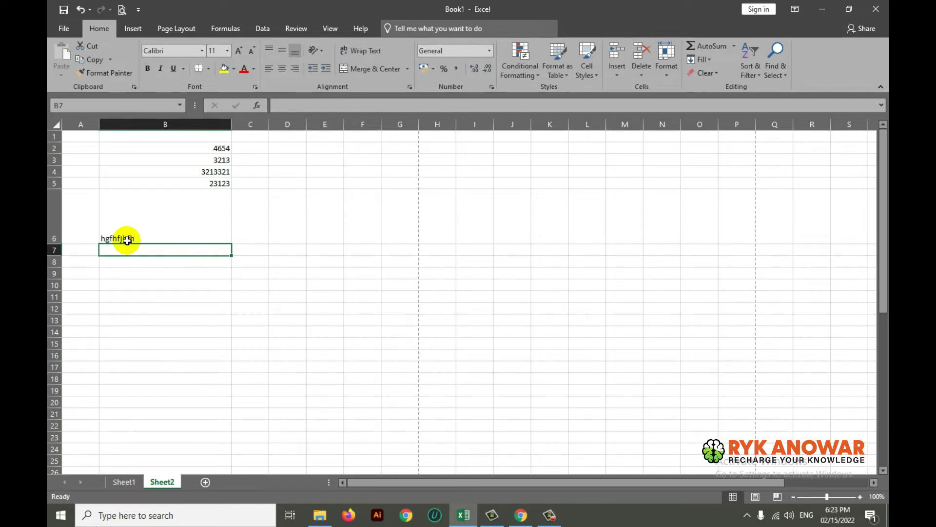
click(127, 239)
text(6512313)
key(Return)
click(208, 230)
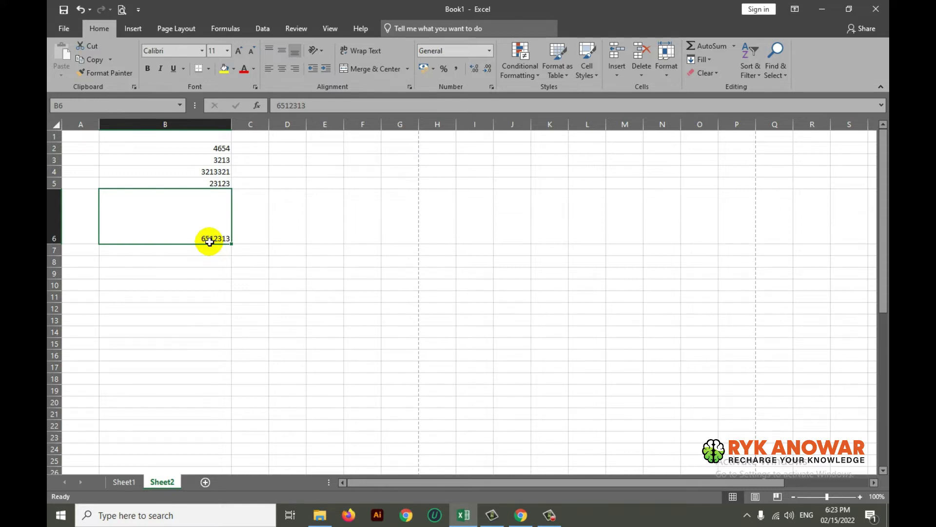
- Enter 1000, 200, 300 and 500 in B8:B11 and select them to see Sum 2000, Average 500
click(193, 264)
click(192, 265)
text(1000)
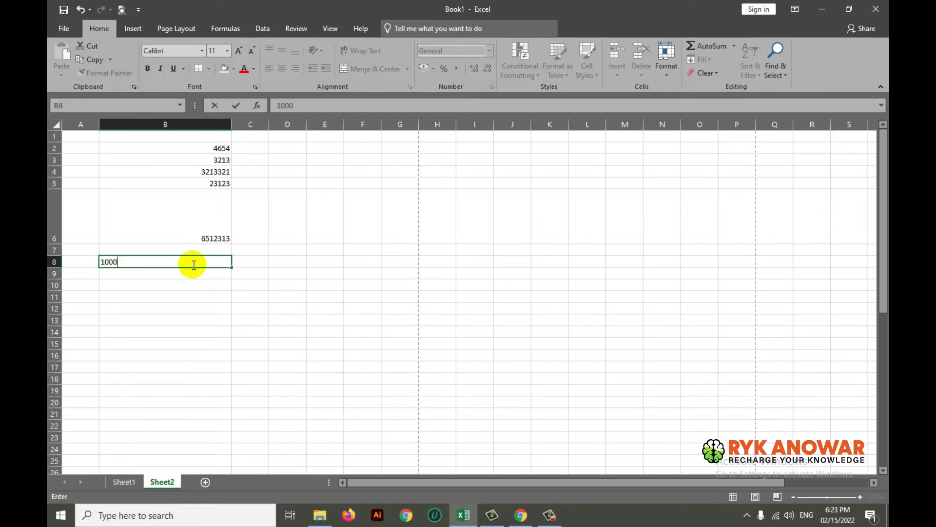
key(Return)
text(200)
key(Return)
text(300)
key(Return)
text(500)
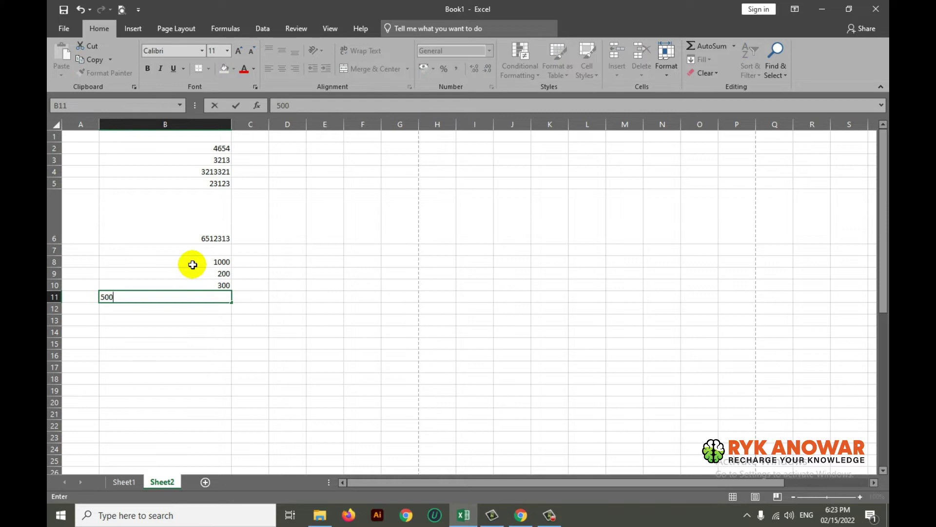
key(Return)
drag(221, 259, 224, 297)
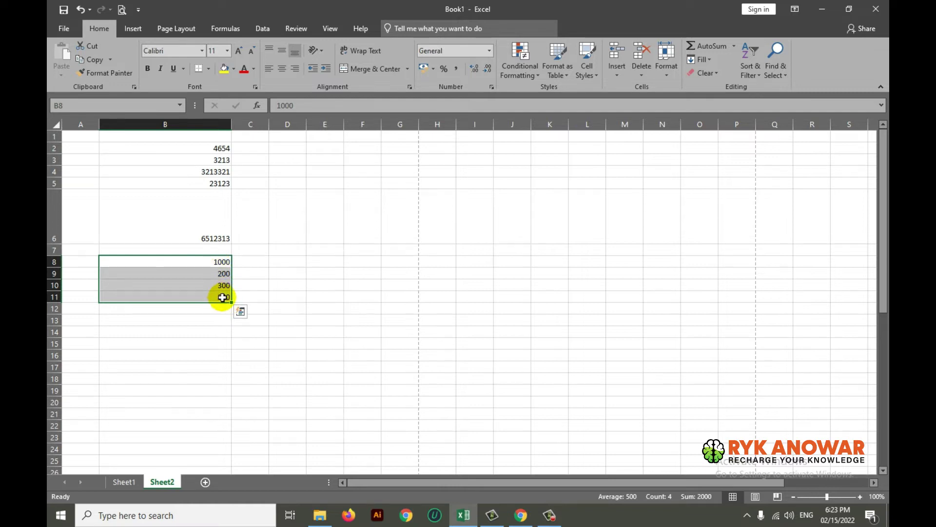
- Toggle B8:B11 between left and right alignment, then replace B6 with the text hgfjhgjhgjh
click(270, 68)
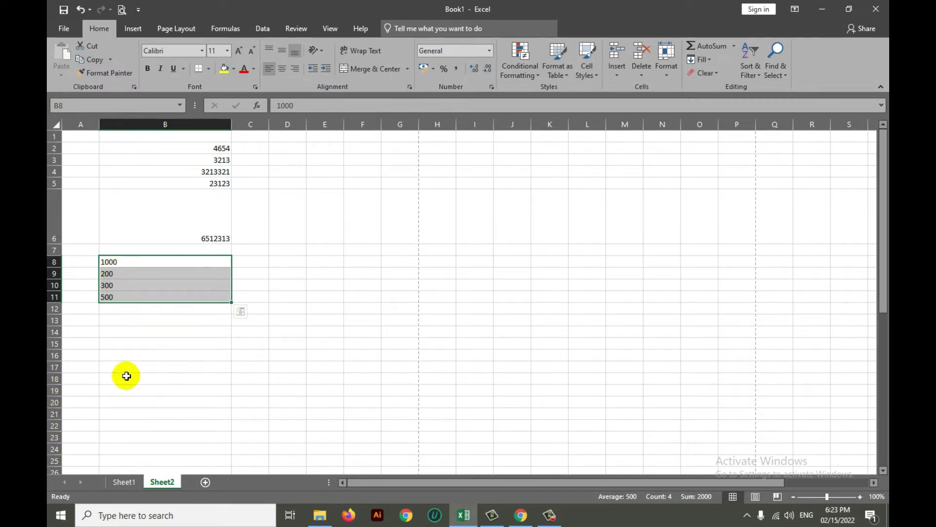
click(295, 69)
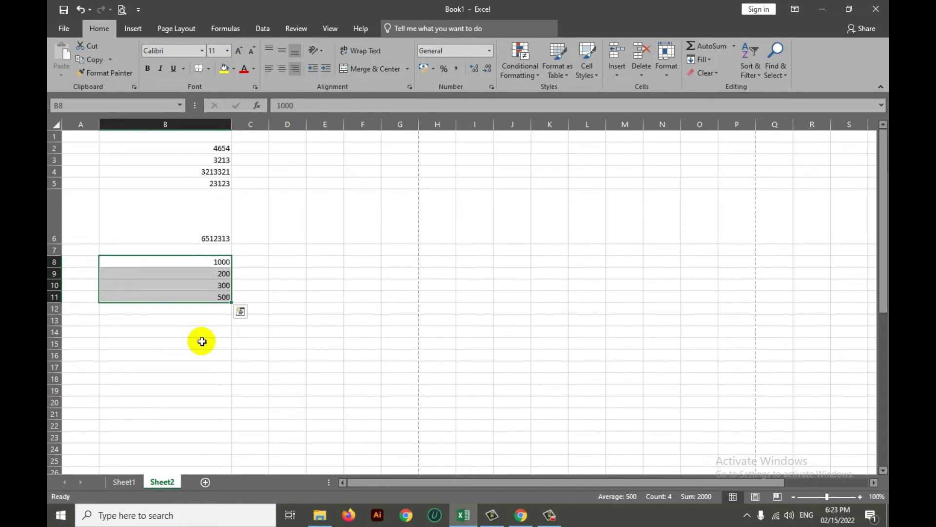
click(198, 217)
text(hgfjhgjhgjh)
key(Return)
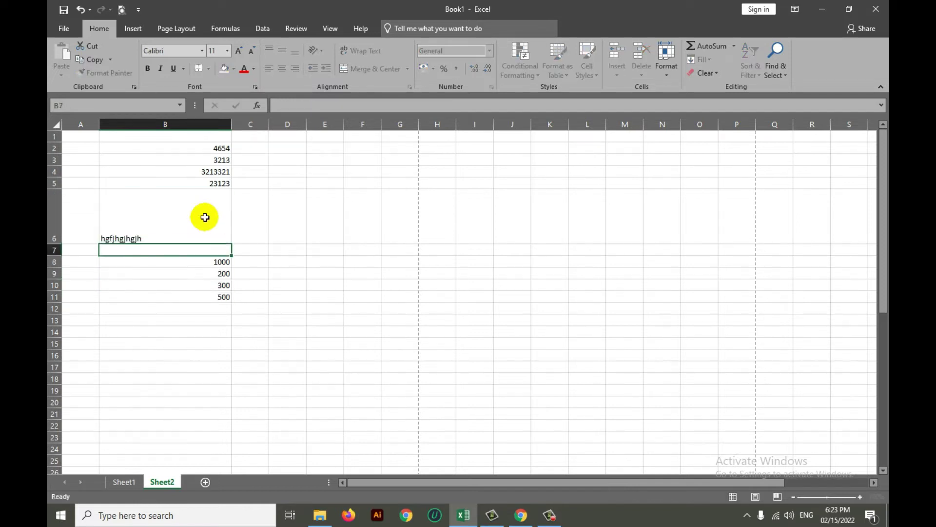
- Try left, center and right horizontal alignment on B6's text, ending left-aligned
click(182, 232)
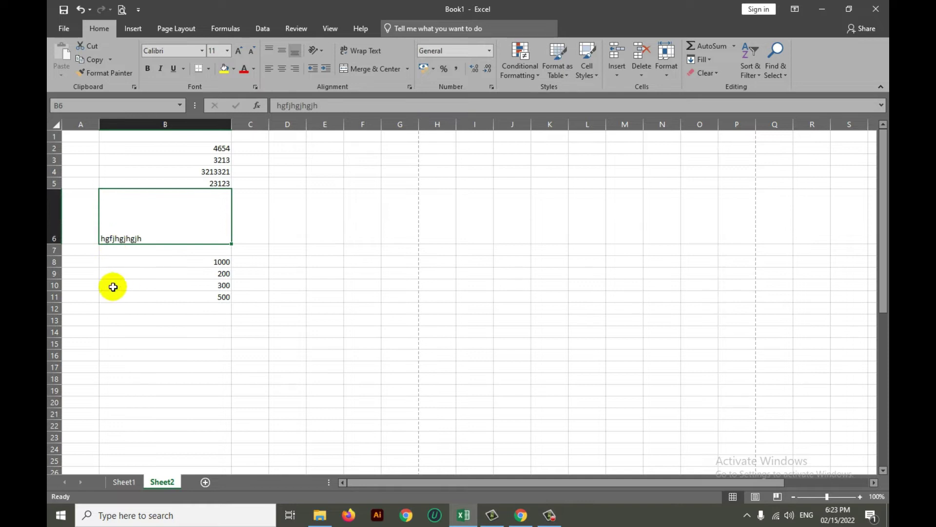
click(282, 70)
click(295, 69)
click(282, 69)
click(269, 68)
click(282, 69)
click(295, 69)
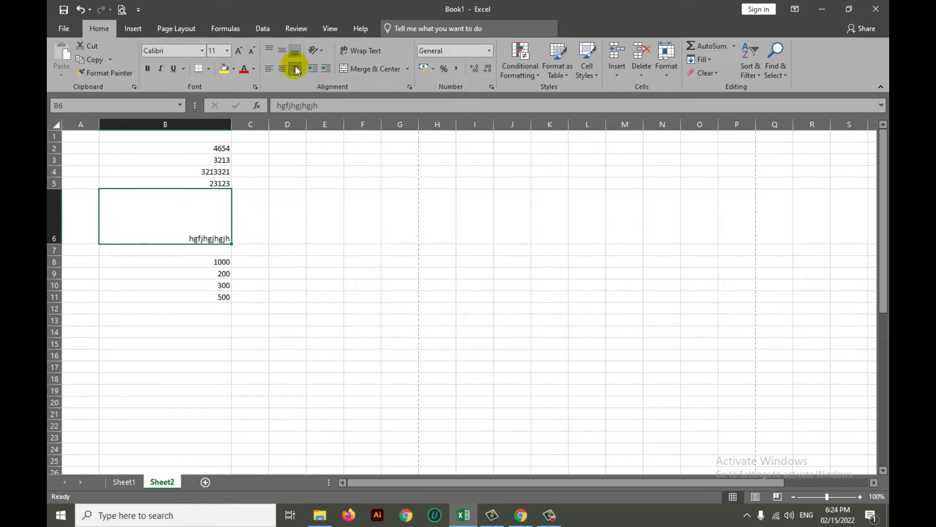
click(269, 69)
click(282, 69)
click(270, 70)
click(281, 69)
click(269, 71)
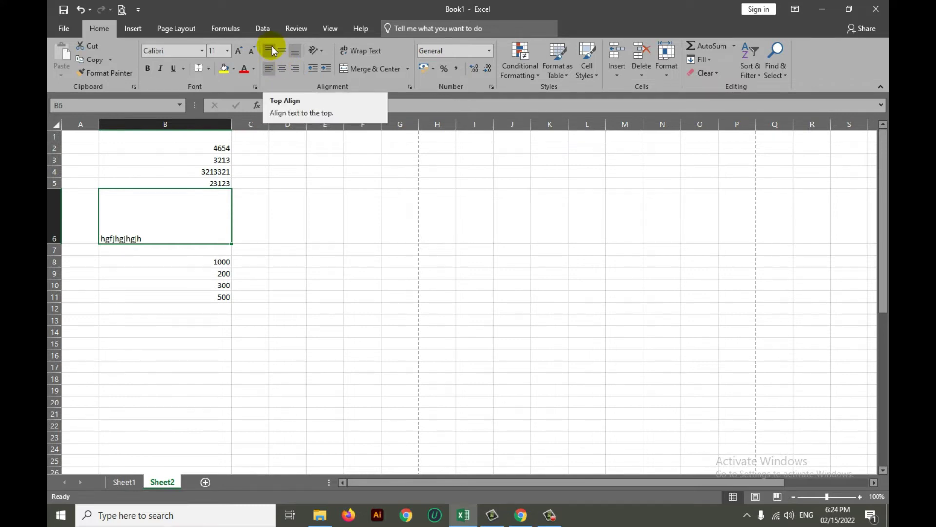
click(270, 69)
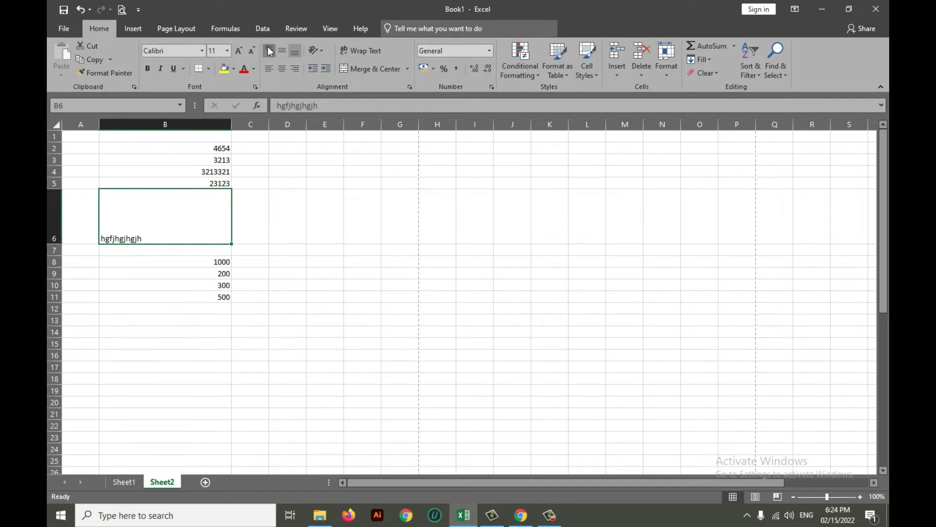
- Try top, middle and bottom vertical alignment for B6, leaving it right- and bottom-aligned
click(266, 50)
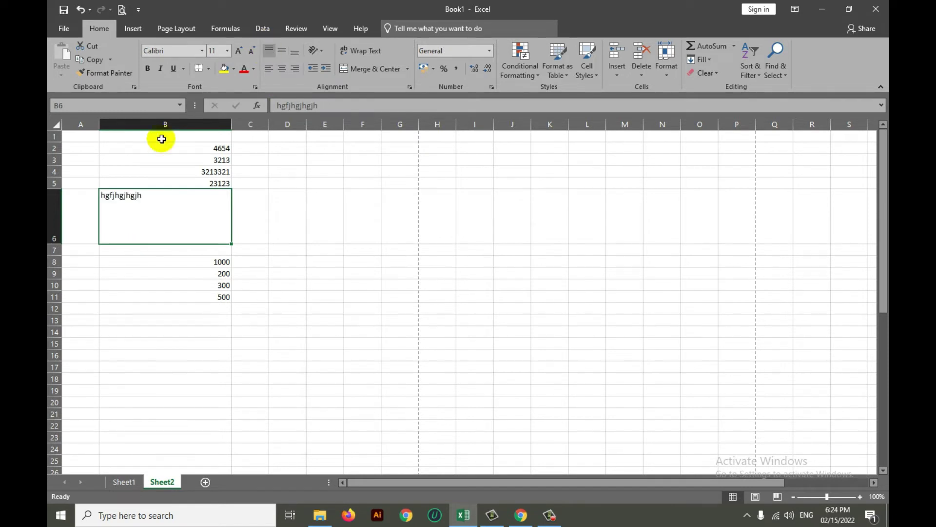
click(282, 49)
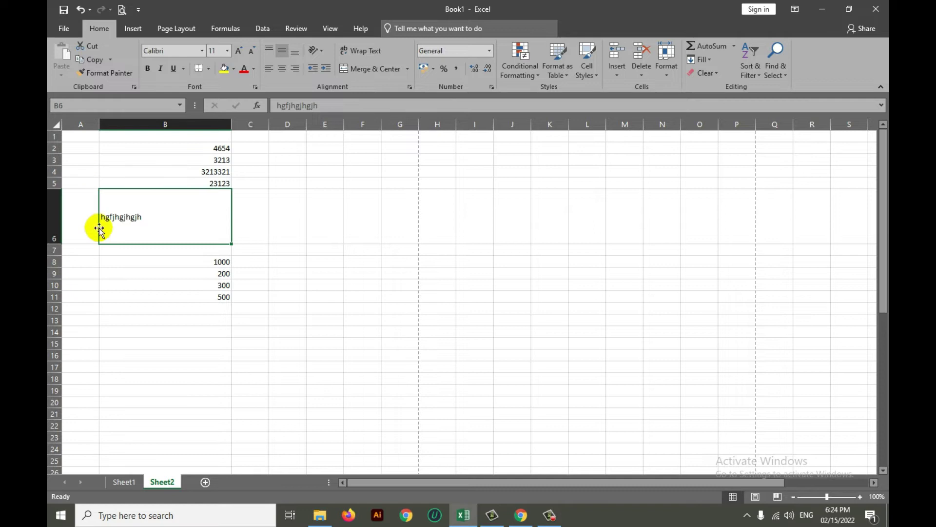
click(295, 51)
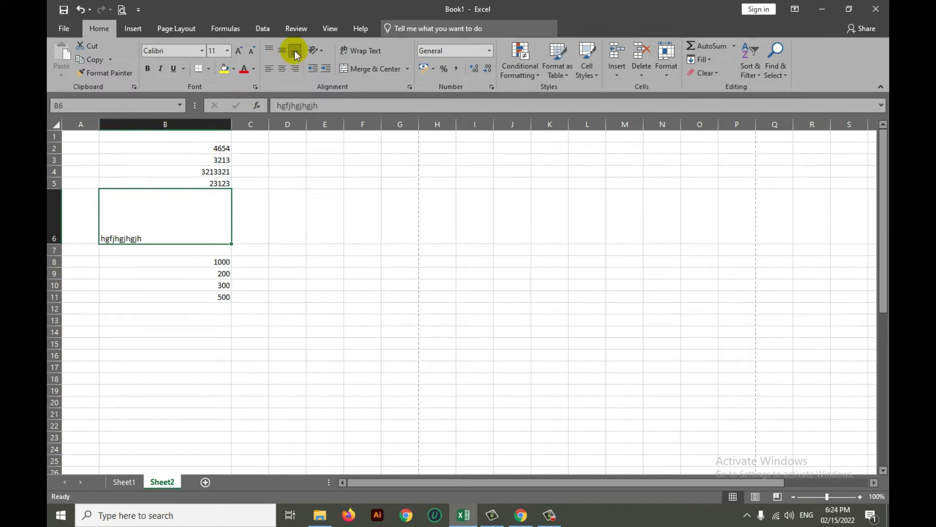
click(283, 68)
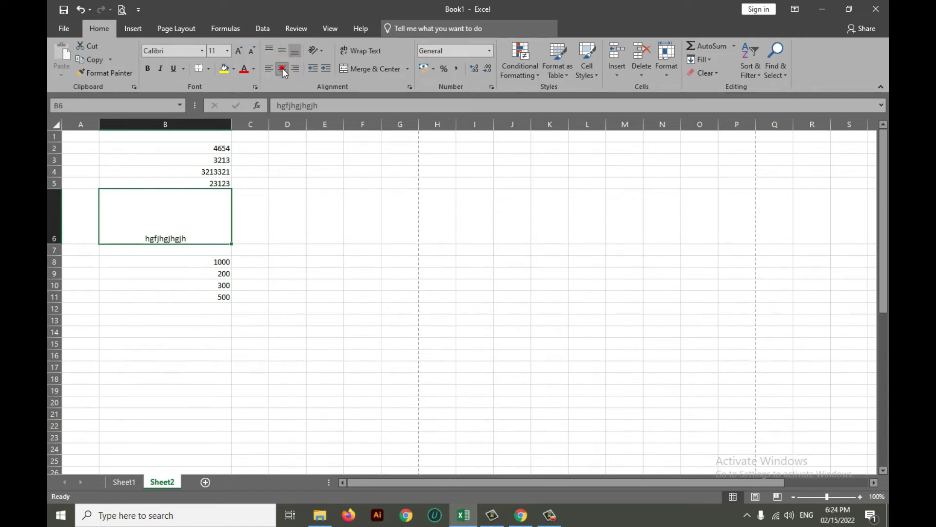
click(283, 50)
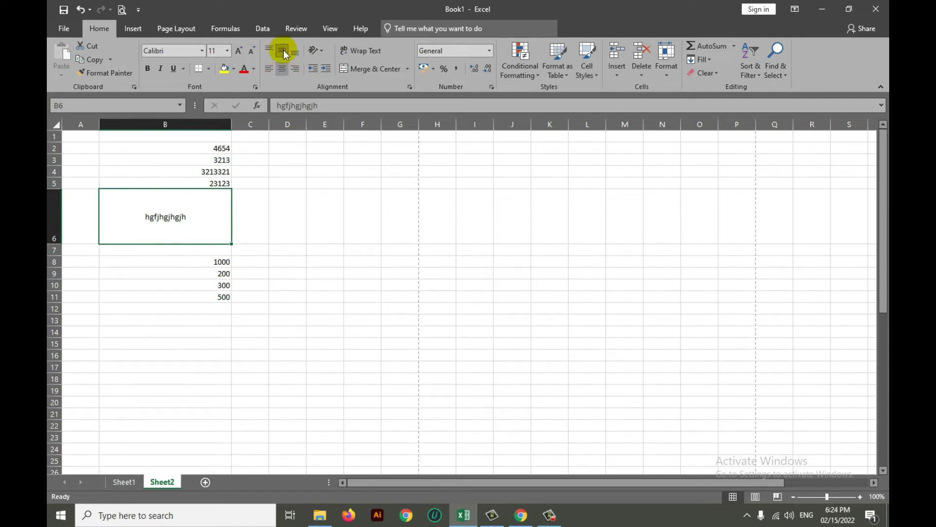
click(297, 71)
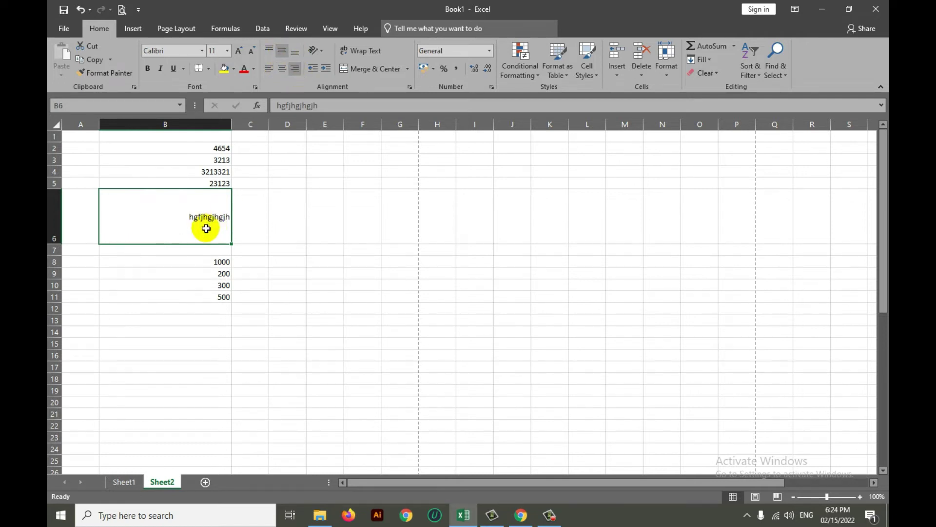
click(295, 52)
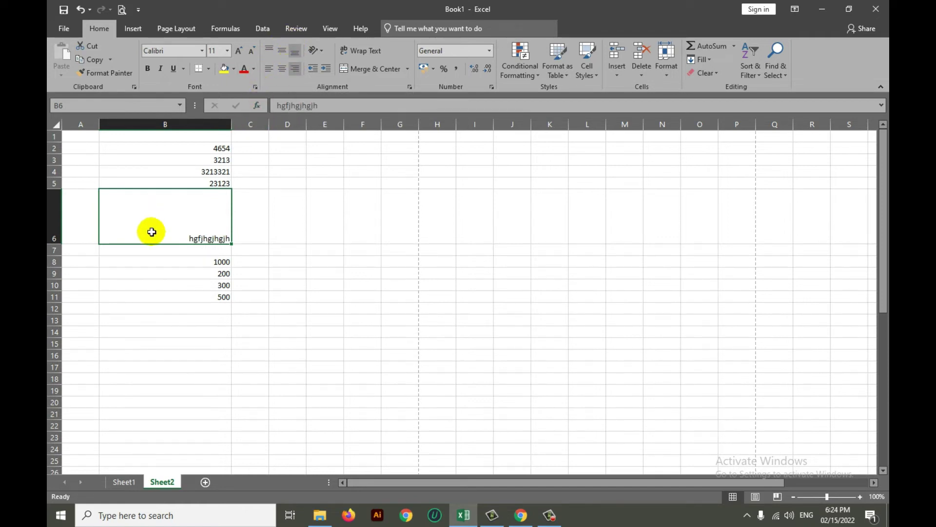
click(173, 335)
click(179, 216)
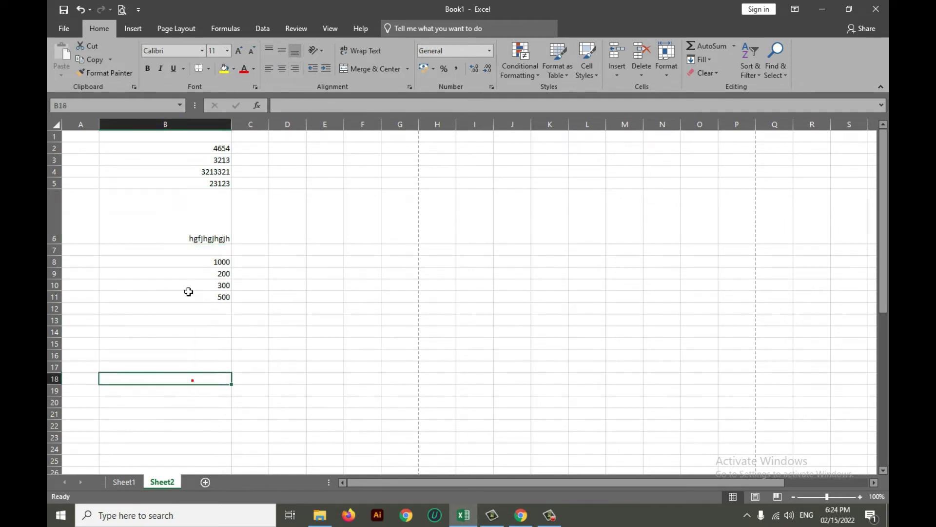
- Restore row 6 to normal height, enter 5, 10, 5, 15, 20 in D2:D6 and select them
drag(58, 244, 63, 198)
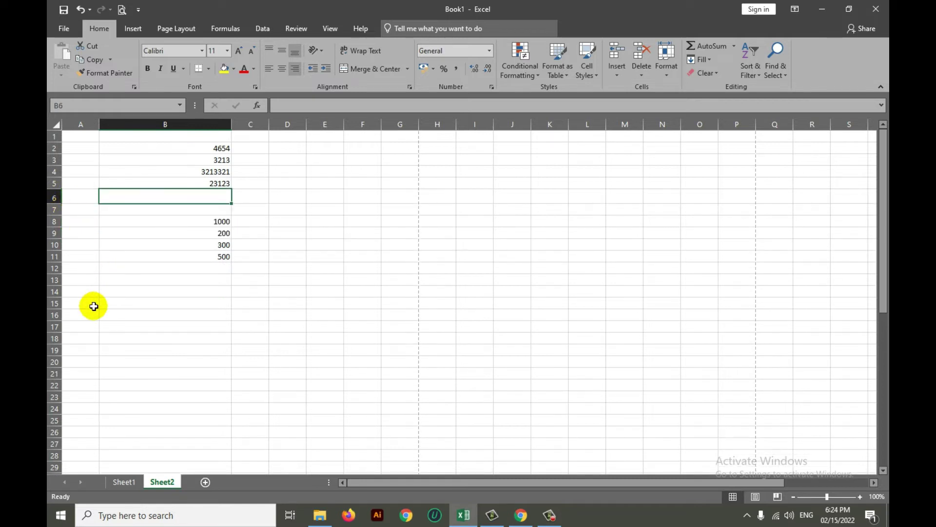
click(199, 199)
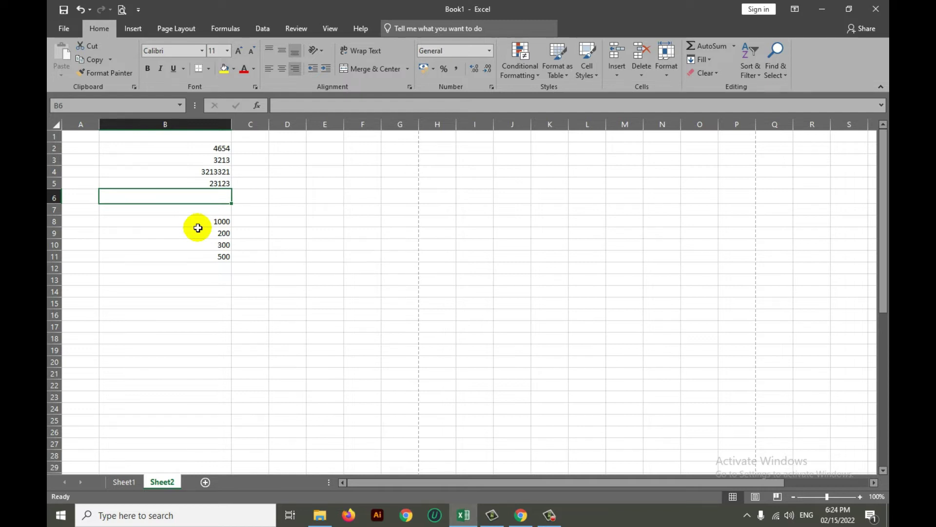
click(283, 149)
text(5)
key(Return)
text(10)
key(Return)
text(5)
key(Return)
text(15)
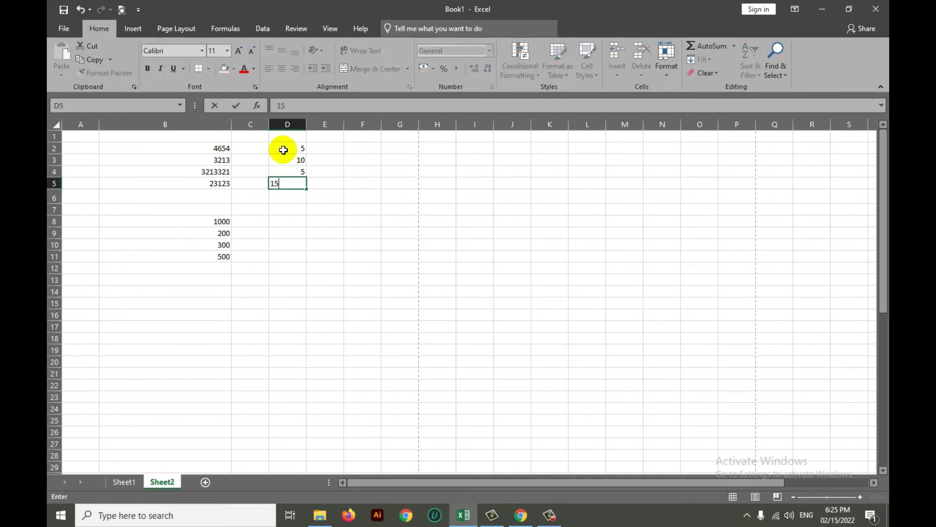
key(Return)
text(20)
key(Return)
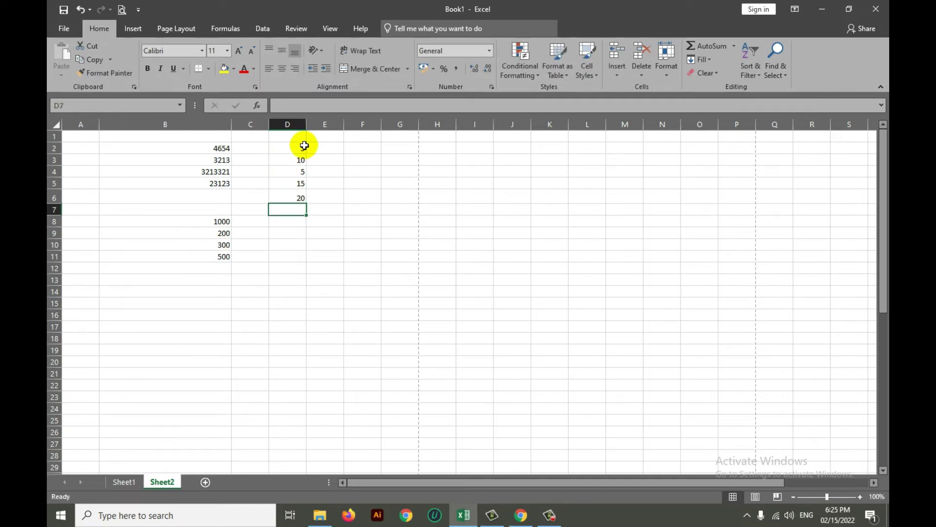
drag(293, 153, 288, 197)
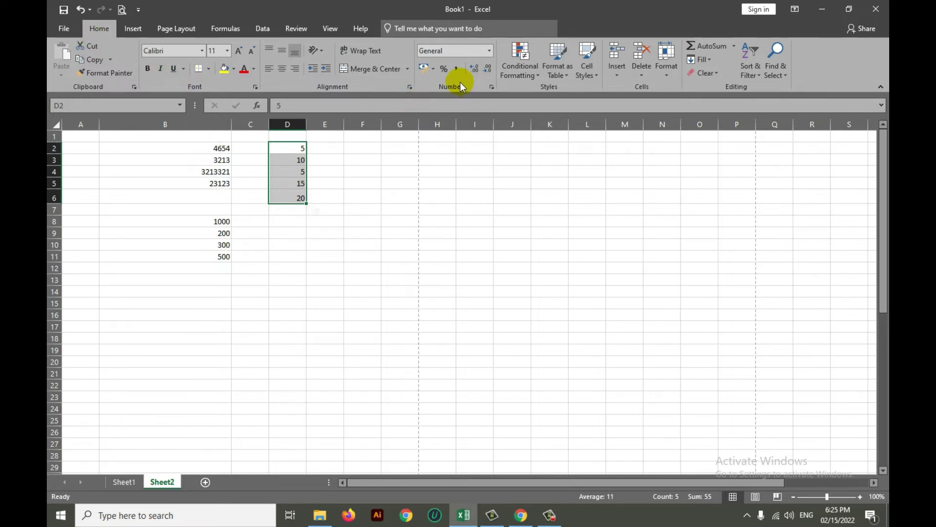
- Format D2:D6 as Percentage, then as Currency showing Tk.5.00 to Tk.20.00, and reselect them
click(490, 50)
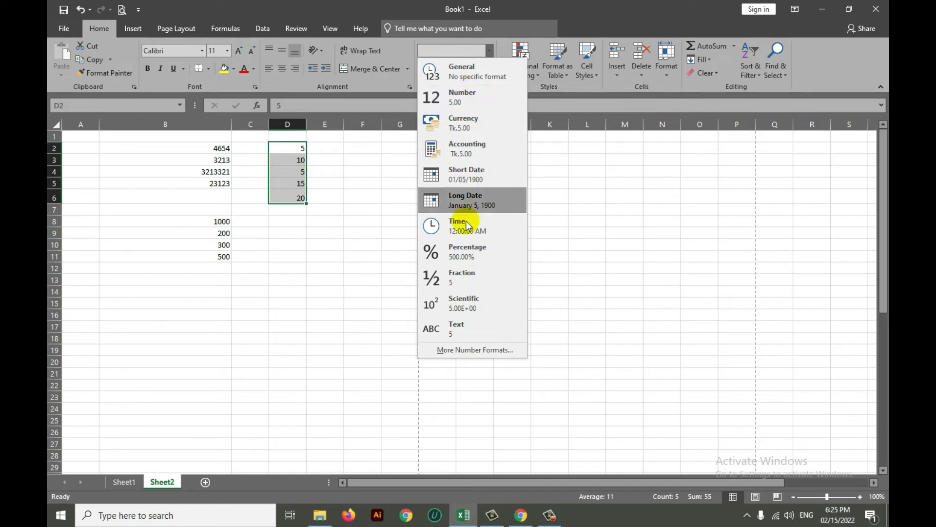
click(468, 251)
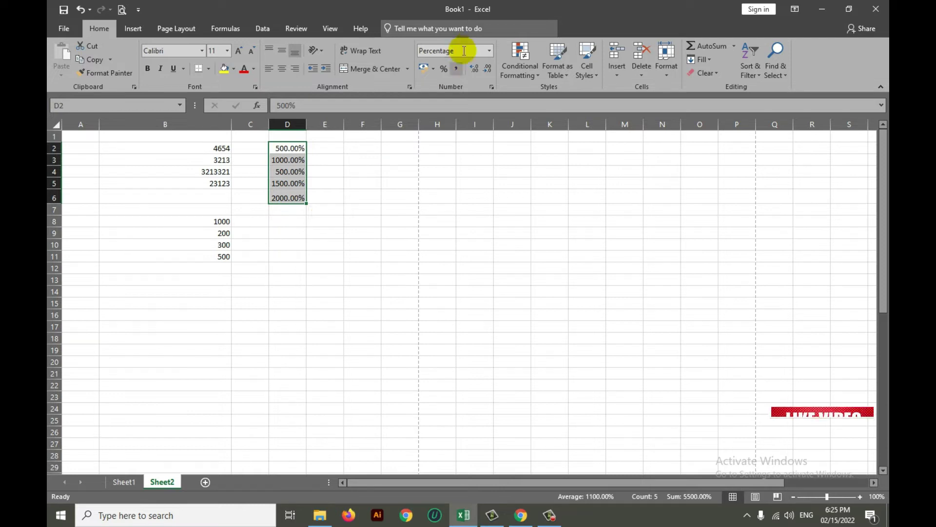
click(488, 50)
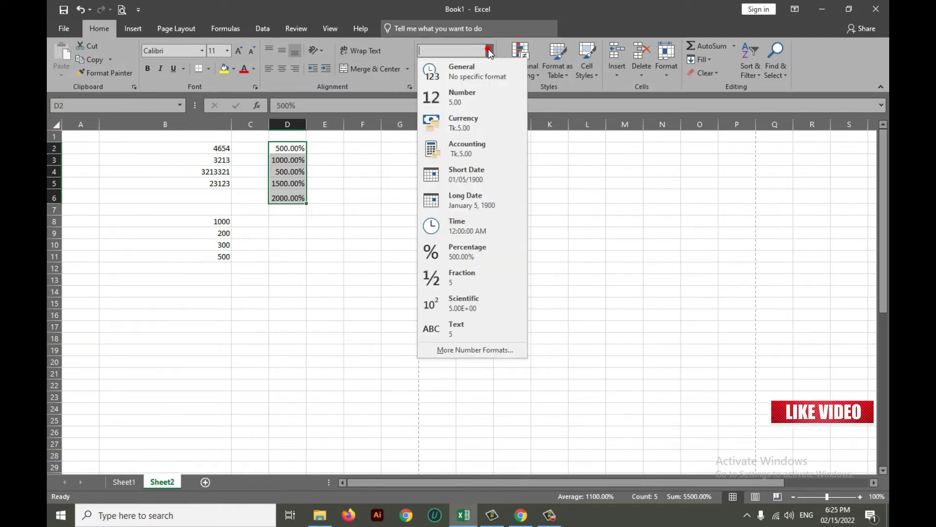
click(466, 122)
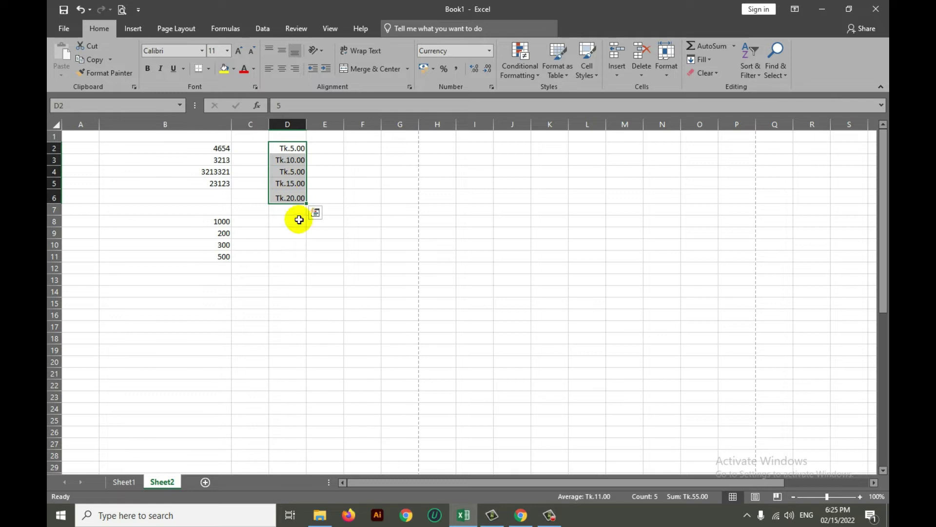
drag(286, 137, 286, 195)
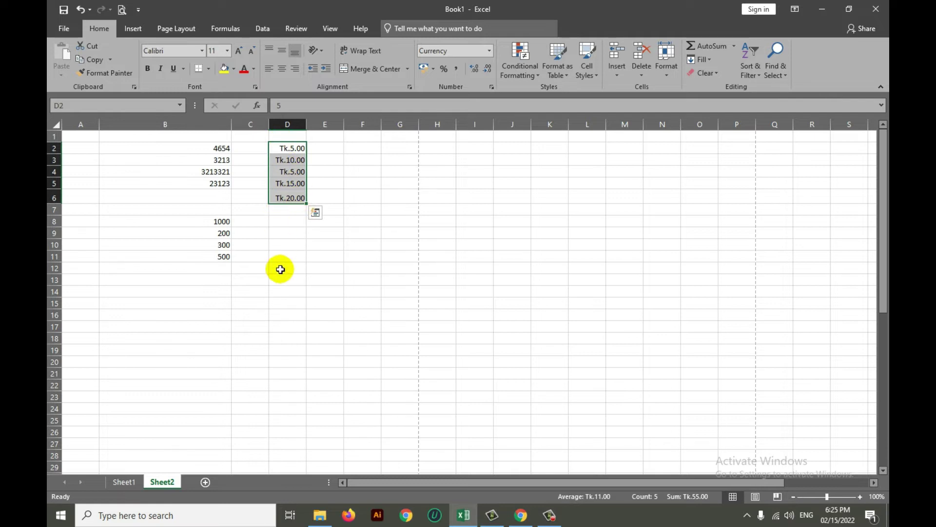
click(280, 215)
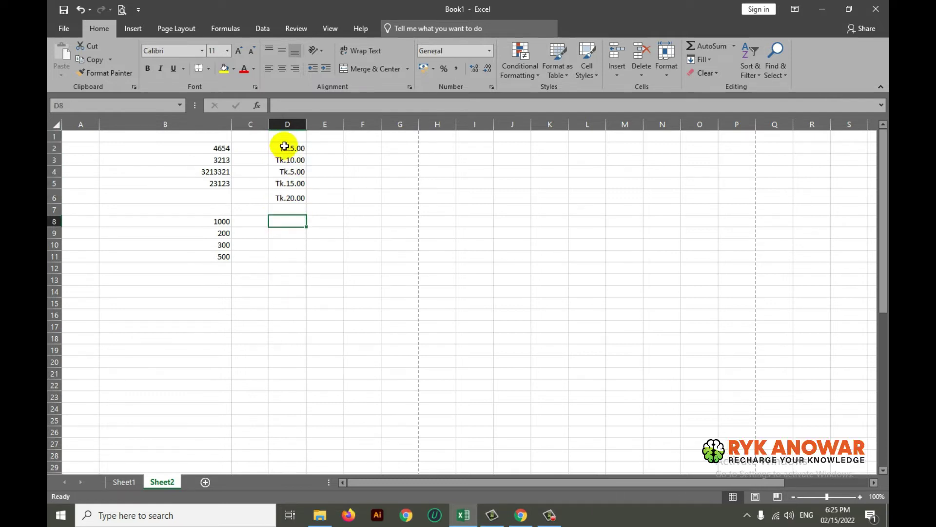
drag(288, 147, 286, 205)
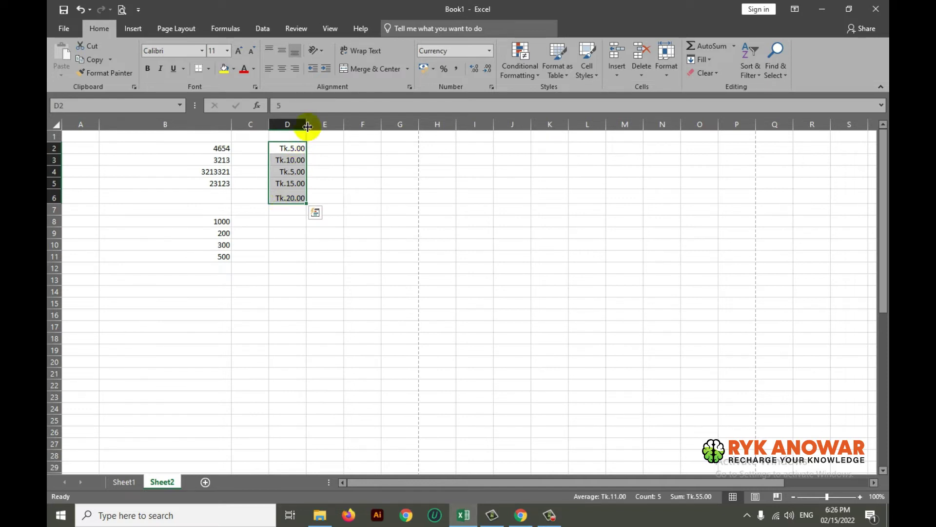
- Enter 500/- in D11 and set D2:D6 back to General number format
click(288, 254)
text(5)
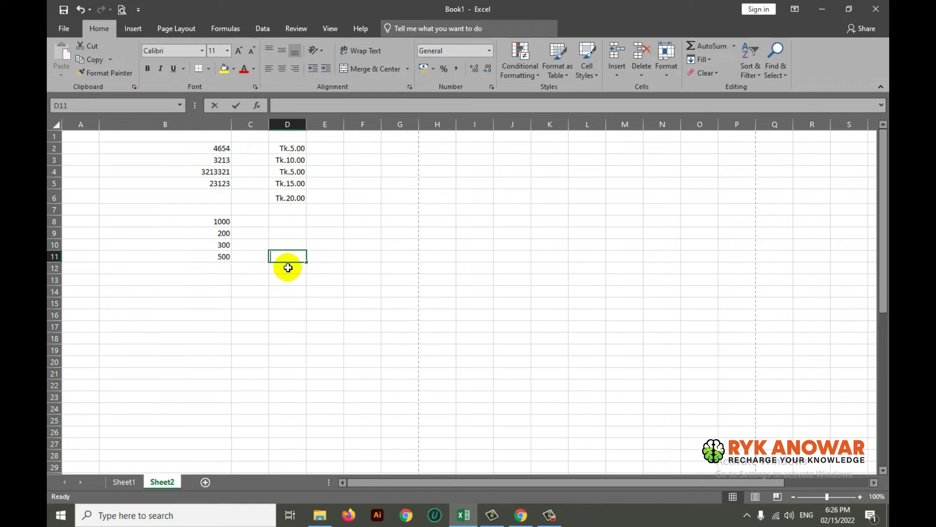
text(00/-)
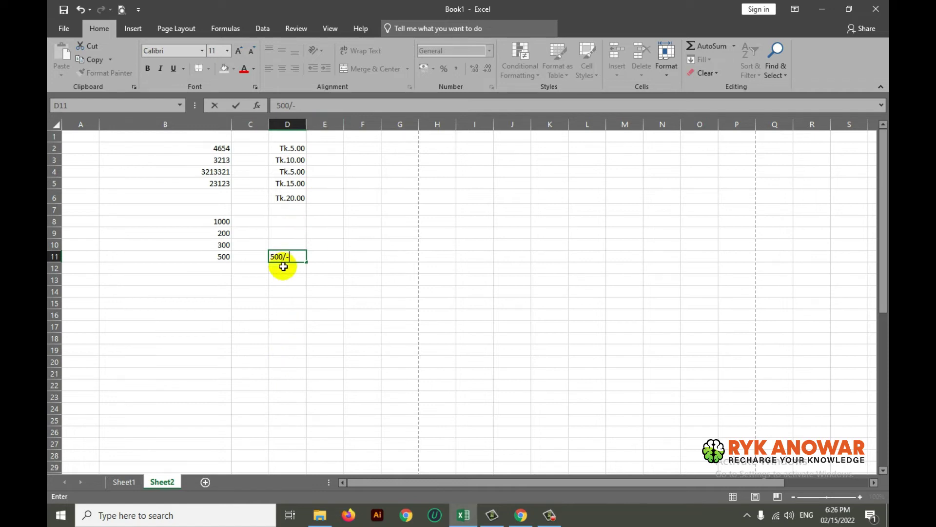
click(289, 316)
mouse_move(295, 148)
mouse_down()
mouse_move(280, 238)
mouse_move(288, 197)
mouse_up()
click(490, 51)
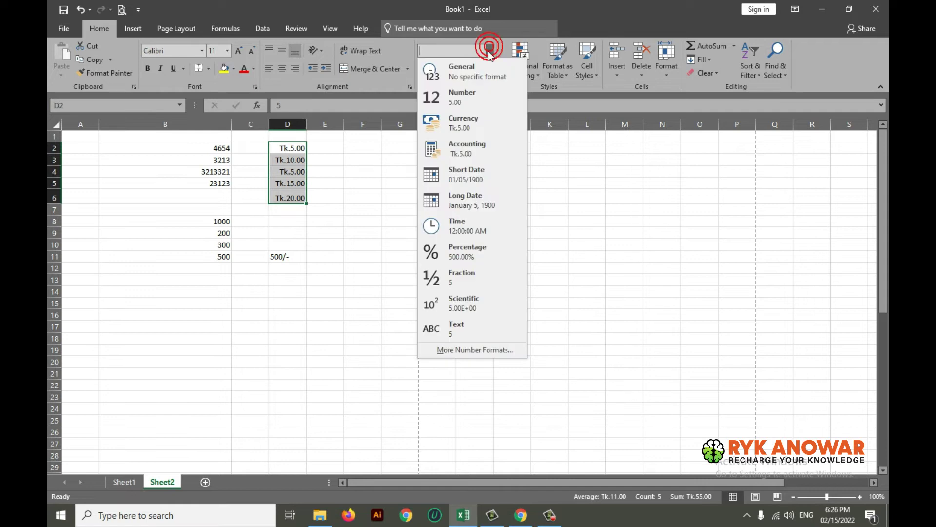
click(472, 81)
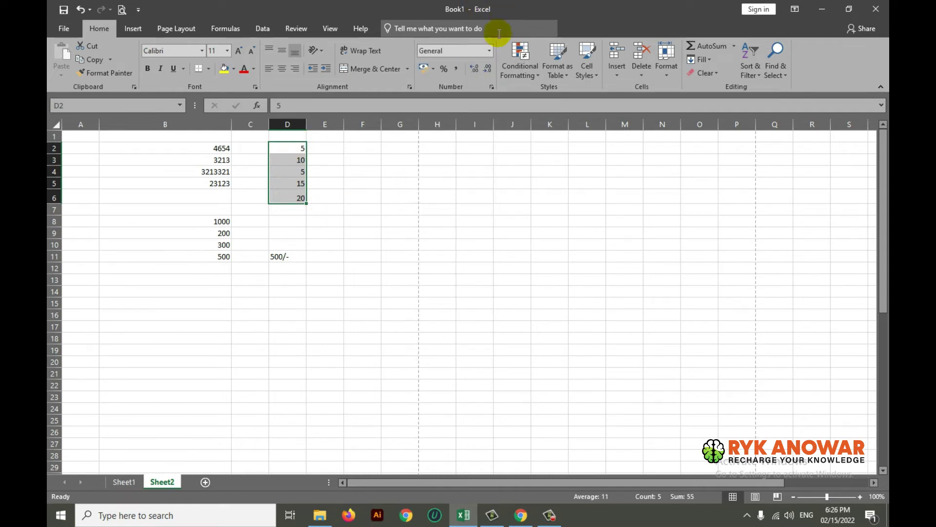
- Format D2:D6 as Short Date, then delete their values
click(489, 51)
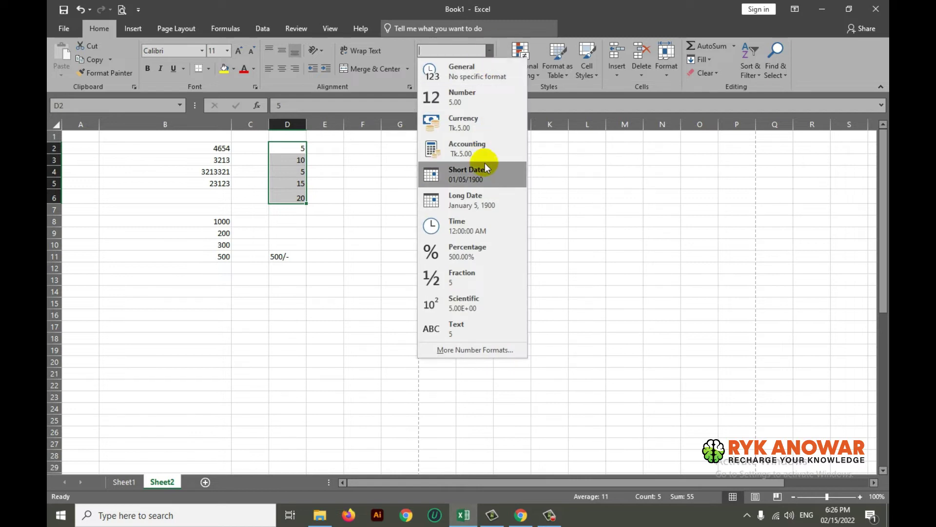
click(485, 172)
click(489, 51)
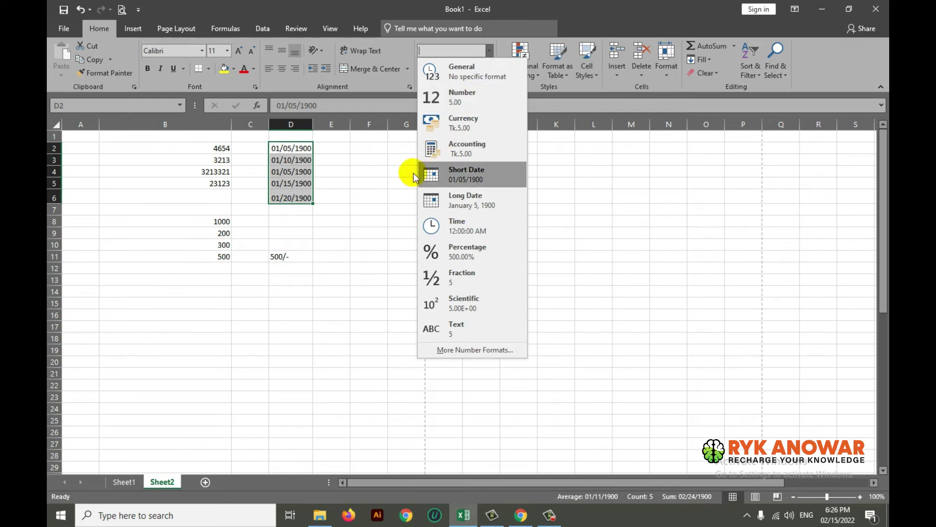
click(399, 18)
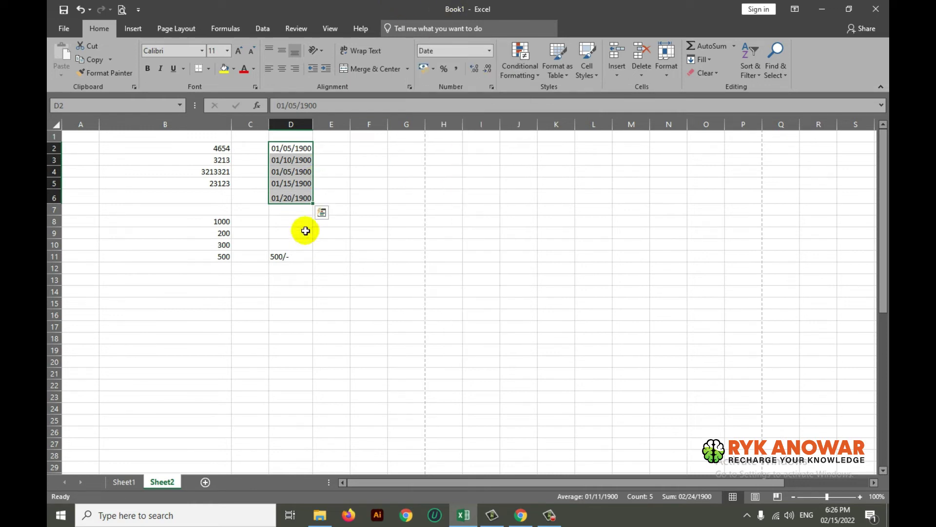
click(303, 209)
drag(304, 144, 292, 197)
key(Delete)
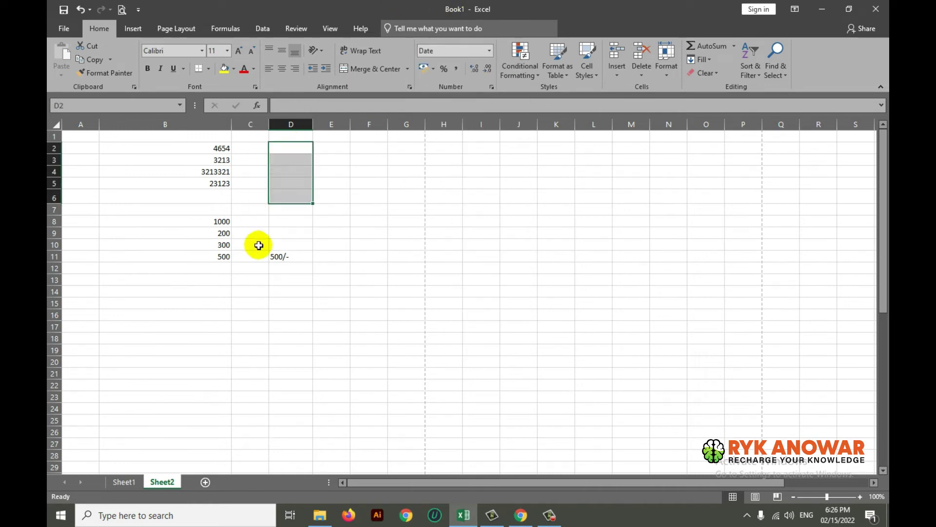
- Enter 5000 in D2, which shows as the date 09/08/1913, and select D2:D7
click(259, 245)
click(295, 152)
text(5000)
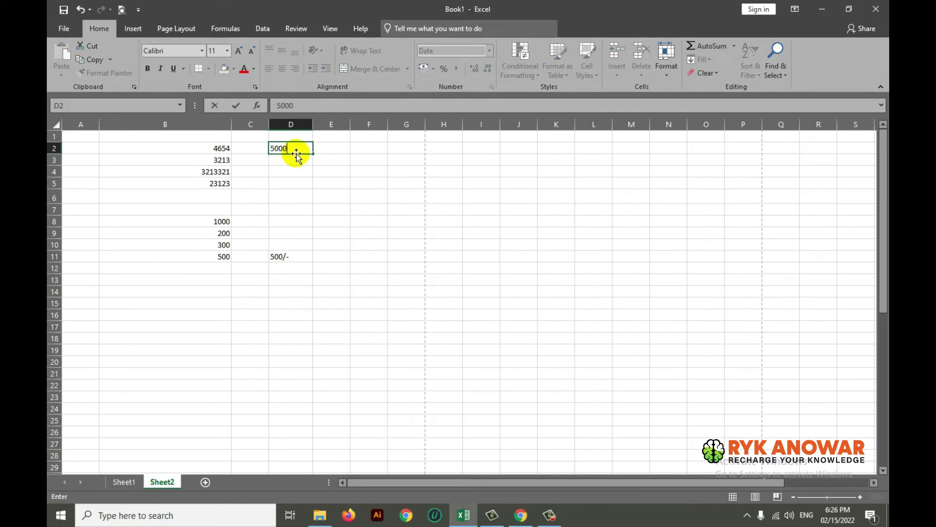
key(Return)
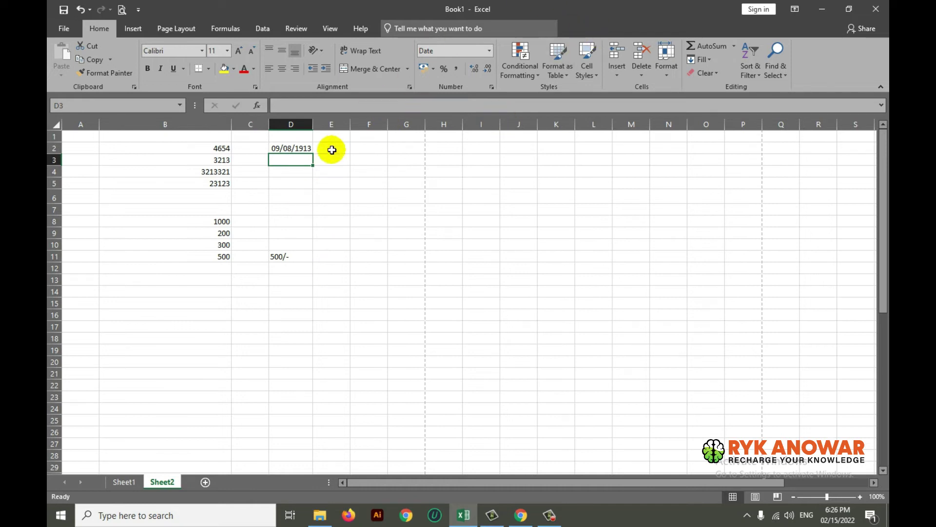
drag(296, 148, 292, 208)
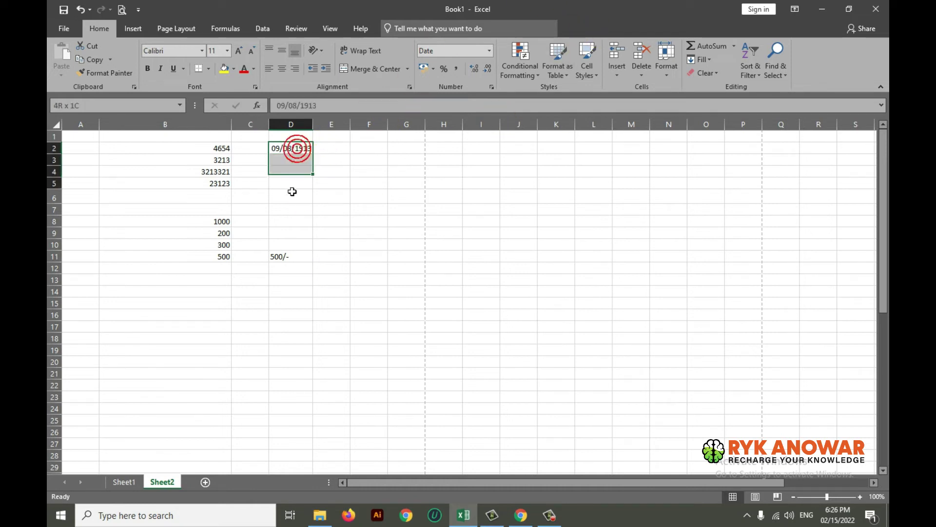
- Switch D2 back to General number format so it shows 5000
click(490, 51)
click(454, 72)
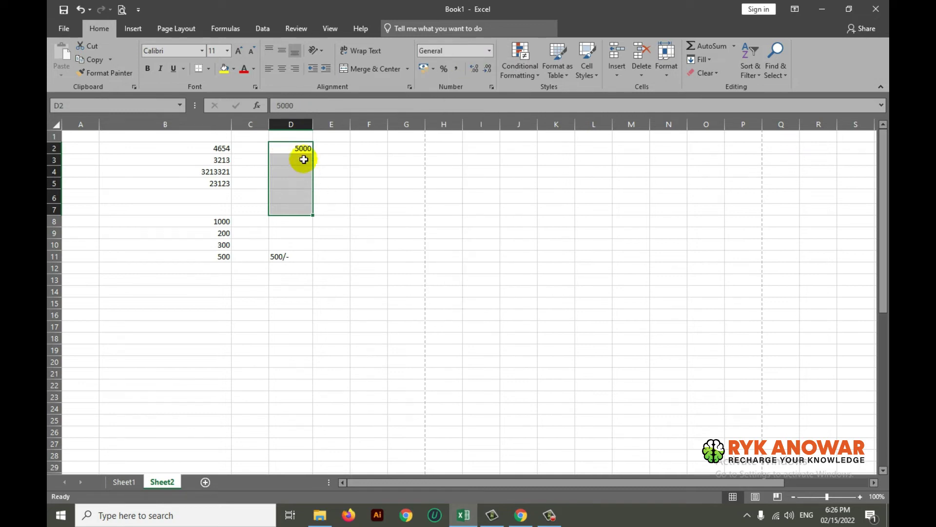
click(303, 193)
click(292, 149)
- Enter 65465, 23132, 212, 212 and 2123 into cells D3 through D7
click(291, 160)
text(65465)
key(Return)
text(23132)
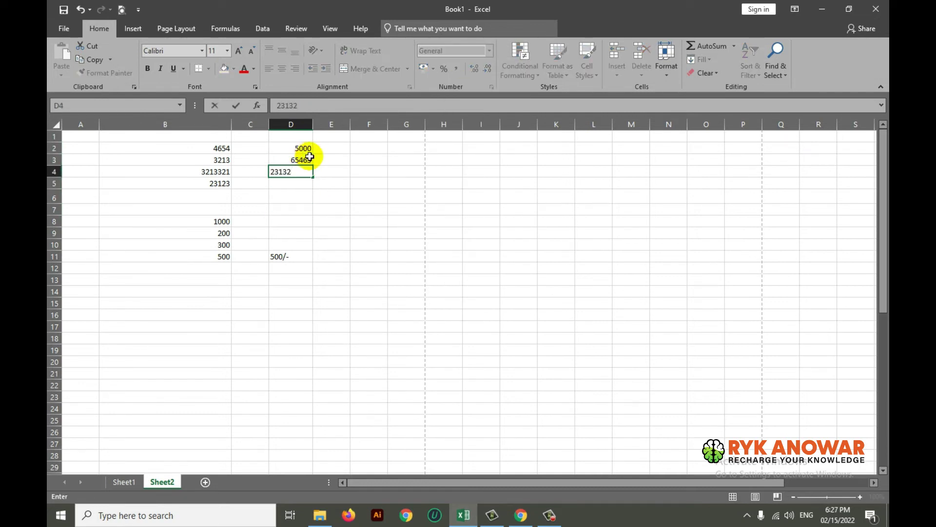
key(Return)
text(212)
key(Return)
text(212)
key(Return)
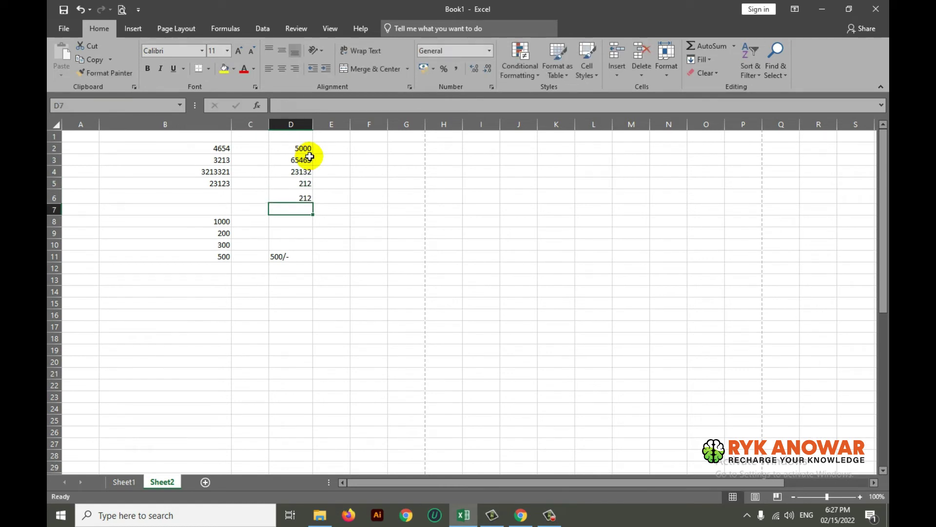
text(2123)
key(Return)
click(315, 224)
- Format D2:D7 as Accounting, try Percent, then return to Accounting
click(294, 149)
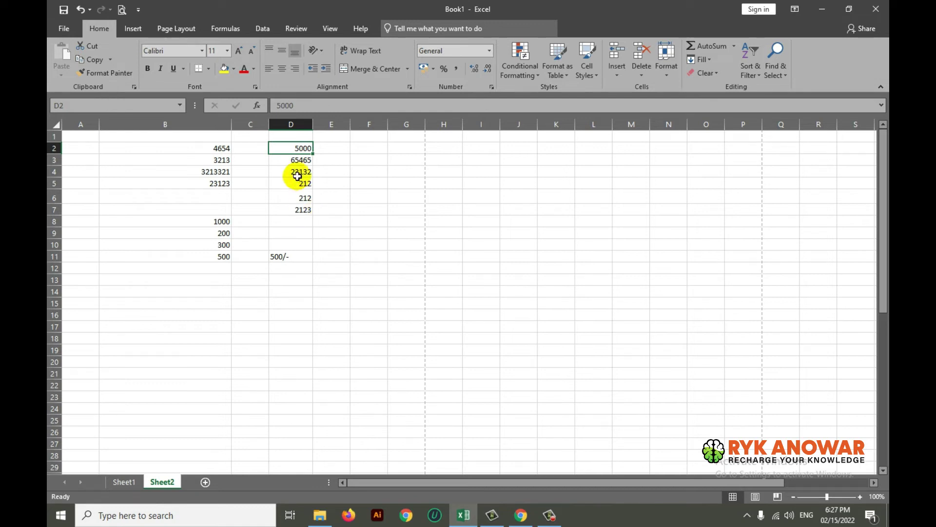
drag(303, 147, 297, 210)
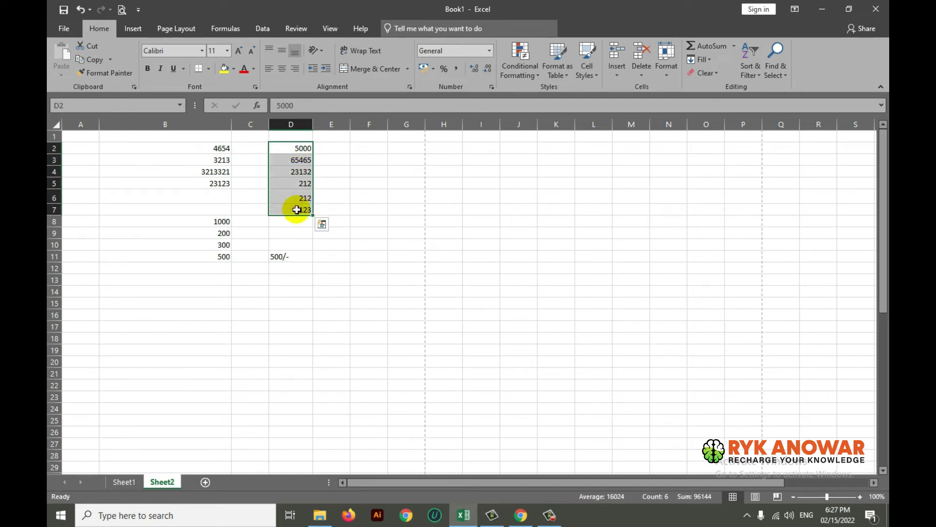
click(457, 70)
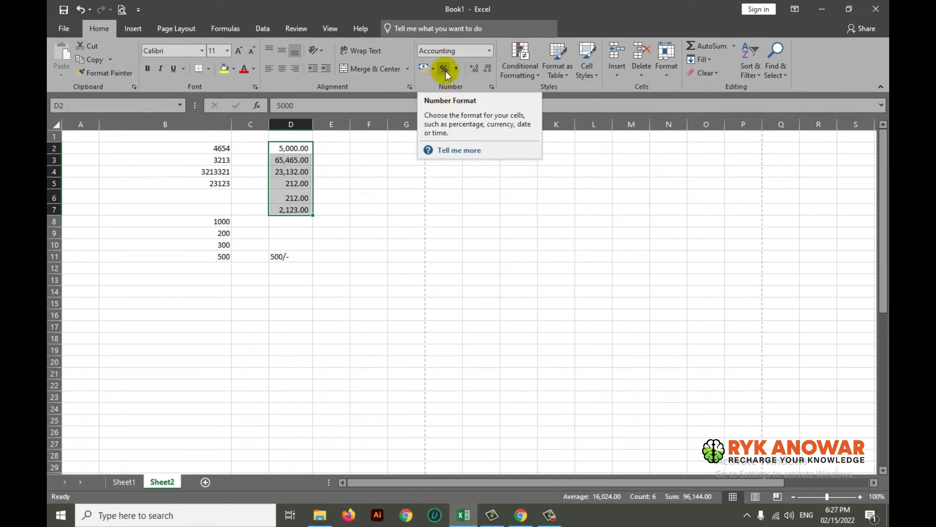
click(442, 70)
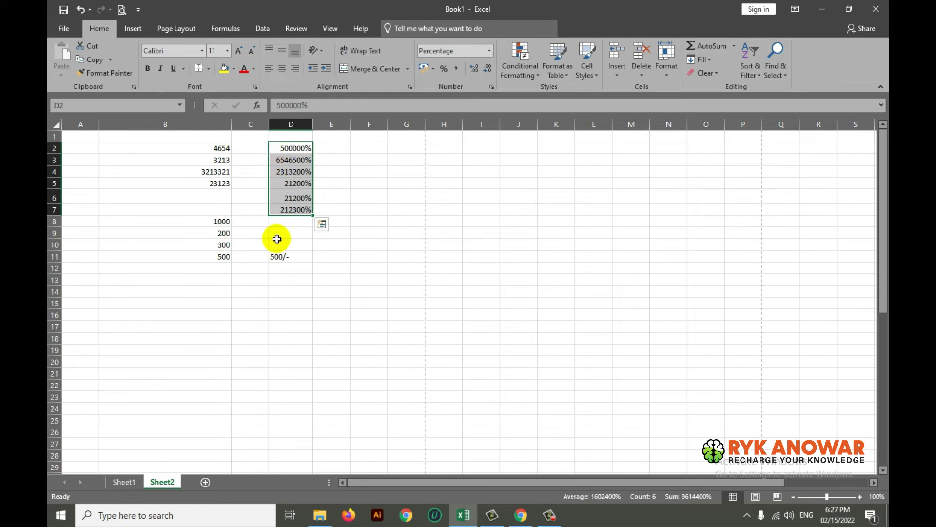
click(456, 69)
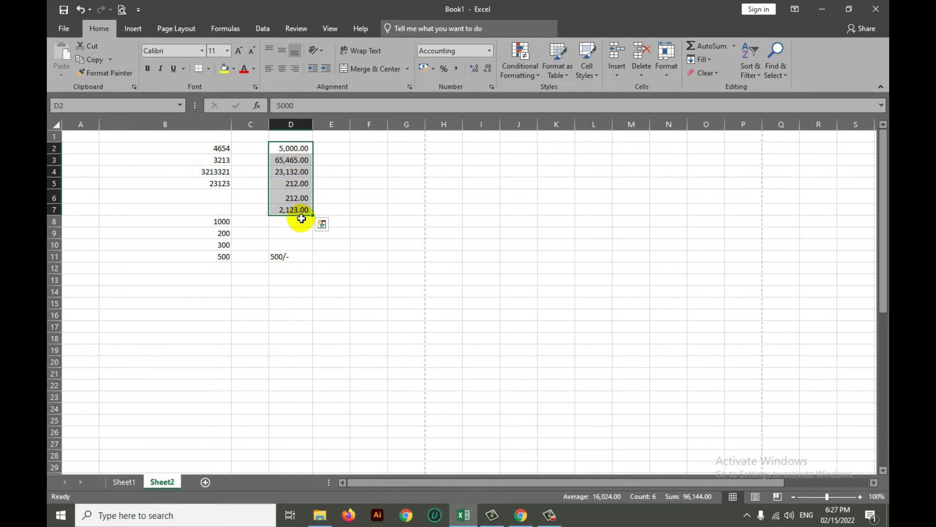
- Vary D2:D7 between zero and four decimal places, ending with no decimals shown
click(489, 68)
click(489, 69)
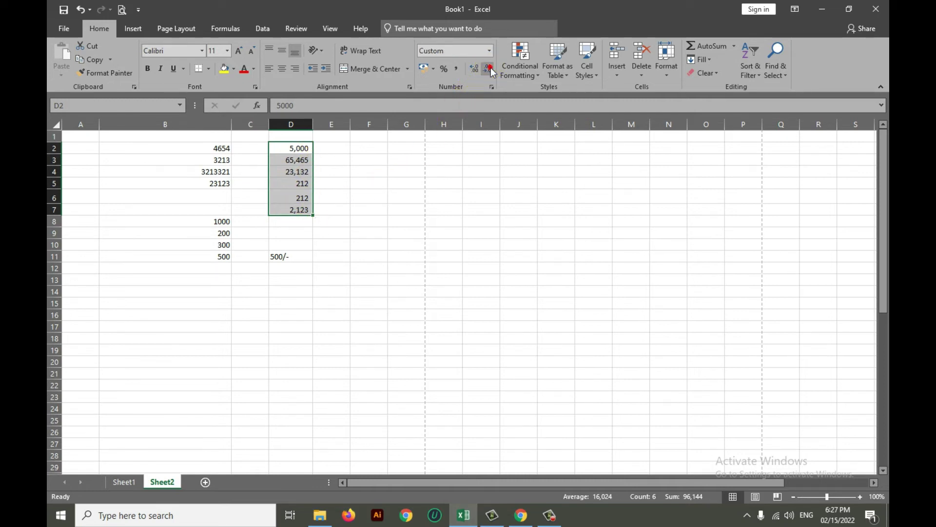
click(475, 69)
click(476, 70)
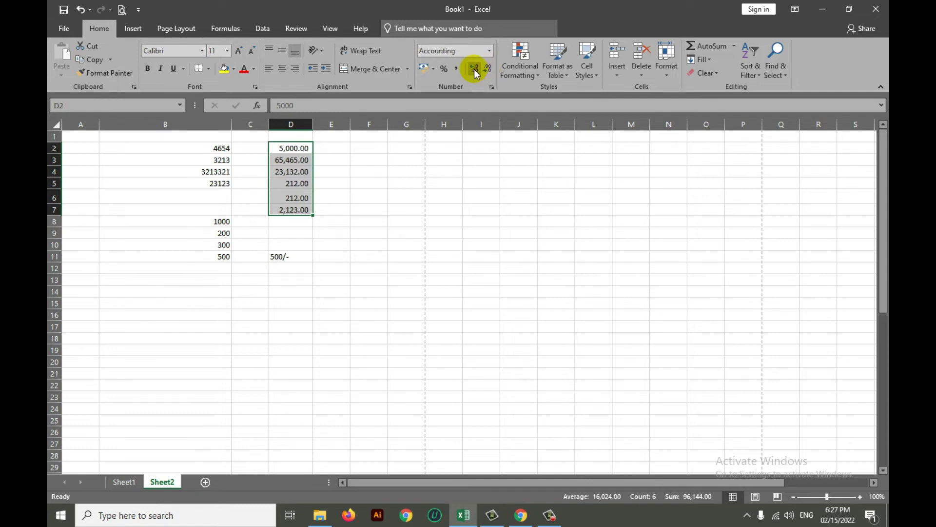
click(474, 71)
click(473, 69)
click(489, 71)
click(489, 71)
click(489, 71)
click(489, 71)
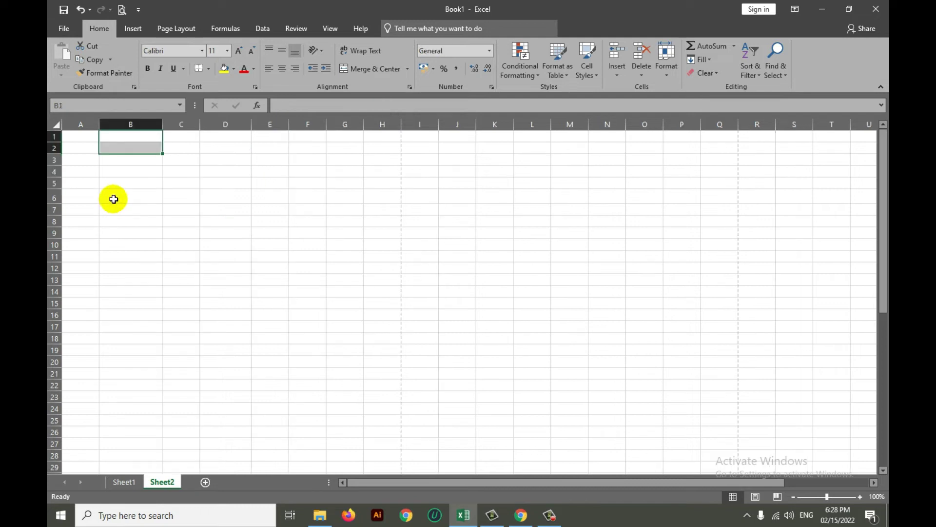
click(113, 197)
- Enter 5 and 10 in A2:A3 and fill the series down to A16
click(112, 149)
text(321)
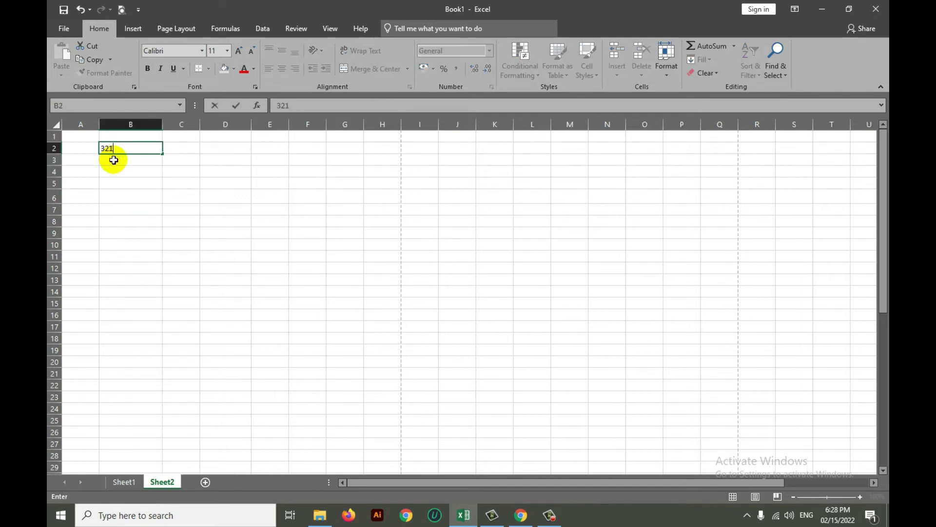
key(Return)
key(Return)
click(82, 149)
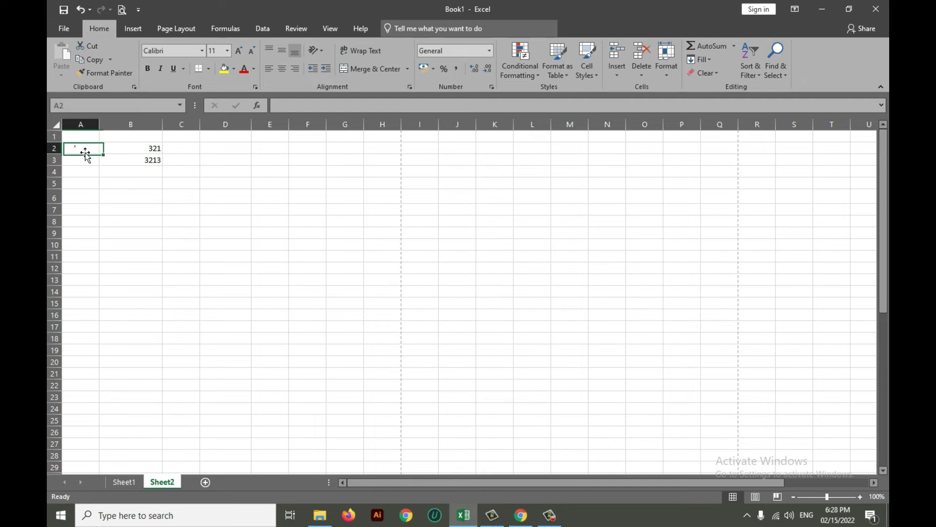
text(5)
key(Return)
text(1)
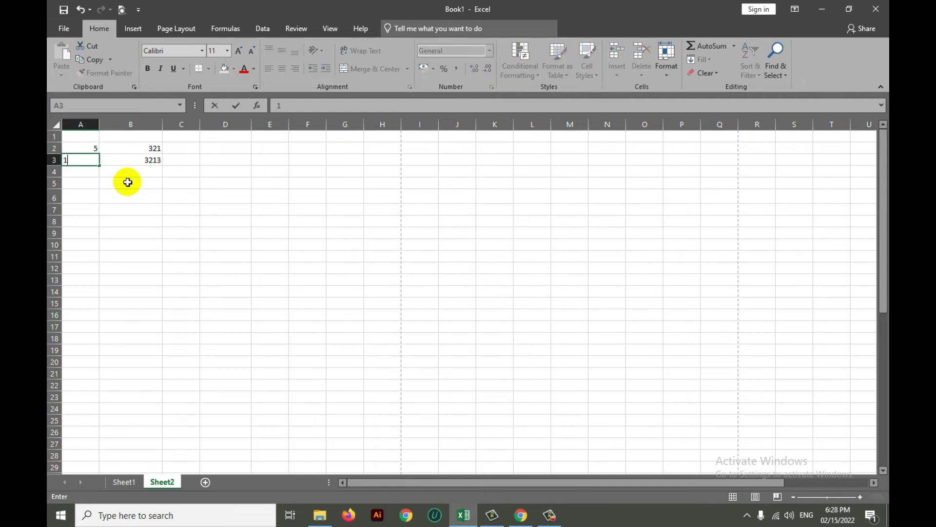
text(0)
key(Return)
drag(84, 150, 90, 157)
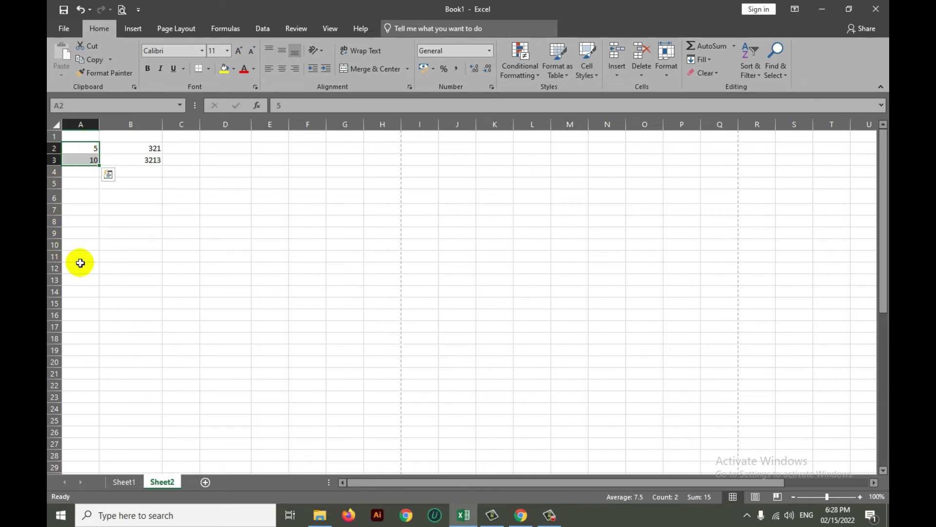
drag(99, 165, 108, 316)
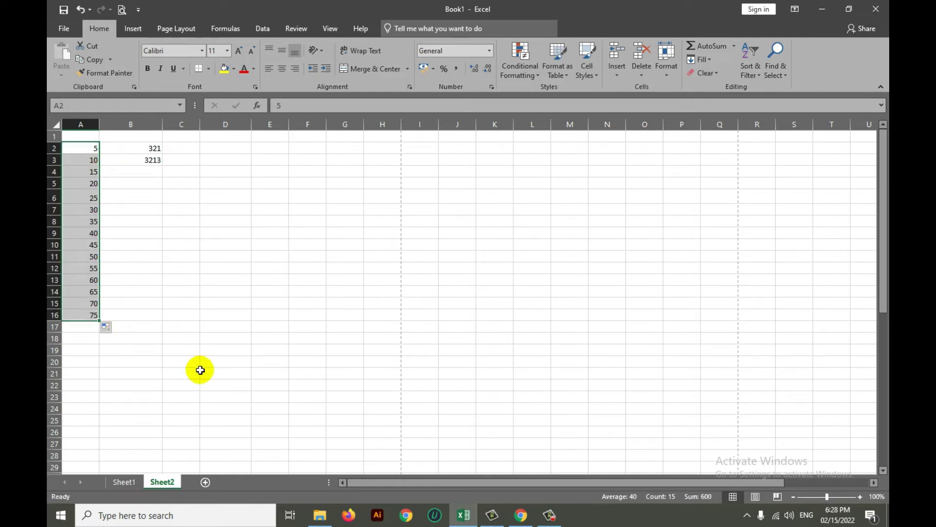
- Put 1 and 2 in B2:B3 and fill the series down to B16
click(120, 146)
text(1)
key(Return)
text(2)
key(Return)
mouse_move(115, 148)
mouse_down()
mouse_move(123, 159)
mouse_move(161, 159)
mouse_move(156, 316)
mouse_up()
click(169, 327)
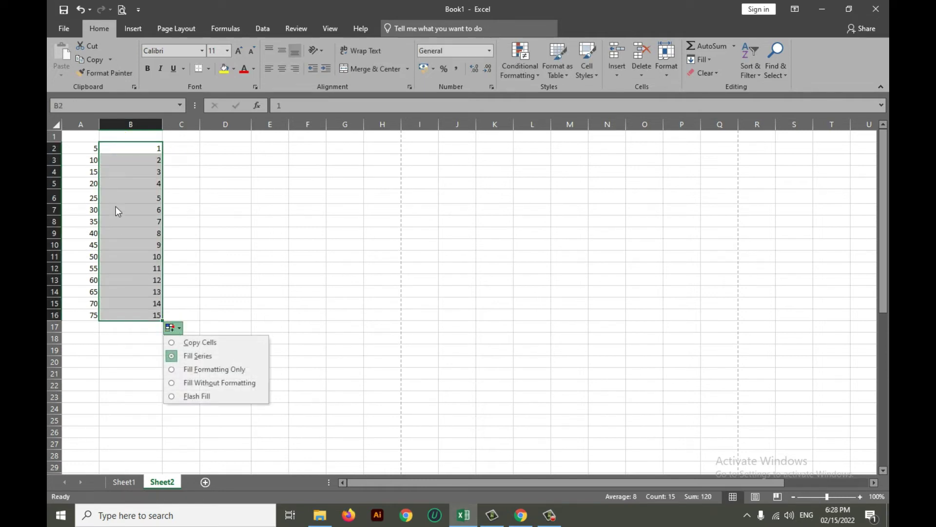
click(74, 147)
- Clear the unwanted values that spilled into C2:F3 from extending row 2
drag(74, 148, 310, 153)
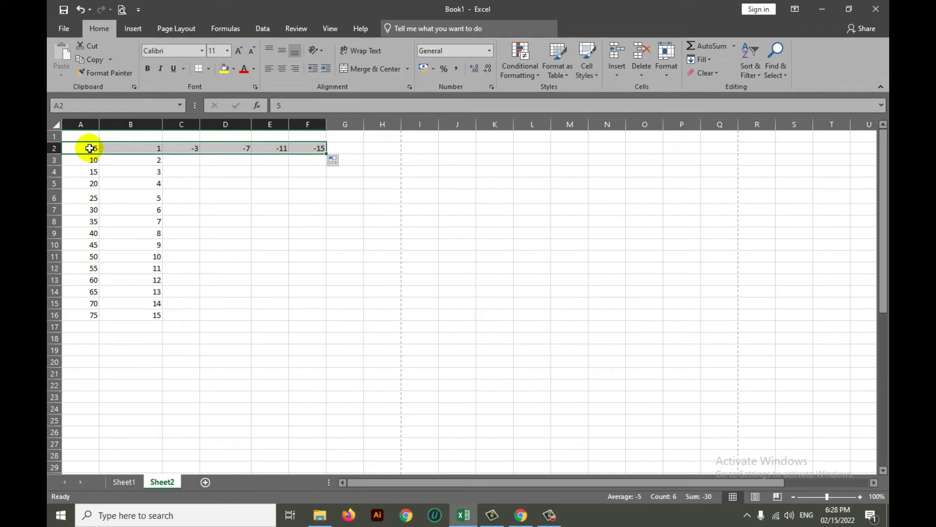
drag(180, 149, 313, 154)
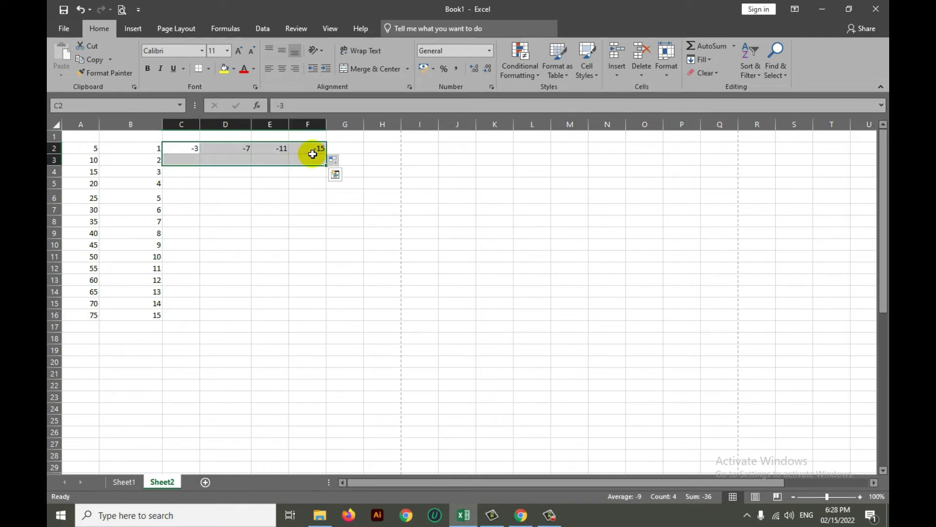
key(Delete)
- Enter 20 and 30 in C2:C3, fill down to C16, then select A2:D2
click(175, 147)
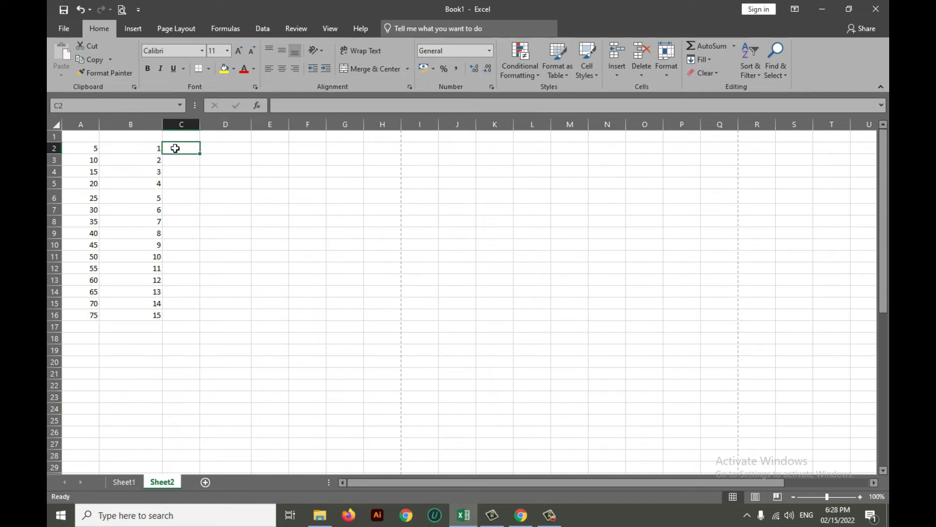
text(20)
key(Return)
text(30)
key(Return)
click(185, 147)
mouse_move(186, 155)
mouse_down()
mouse_move(192, 329)
mouse_move(192, 315)
mouse_up()
mouse_move(215, 146)
mouse_down()
mouse_move(243, 159)
mouse_move(228, 320)
mouse_up()
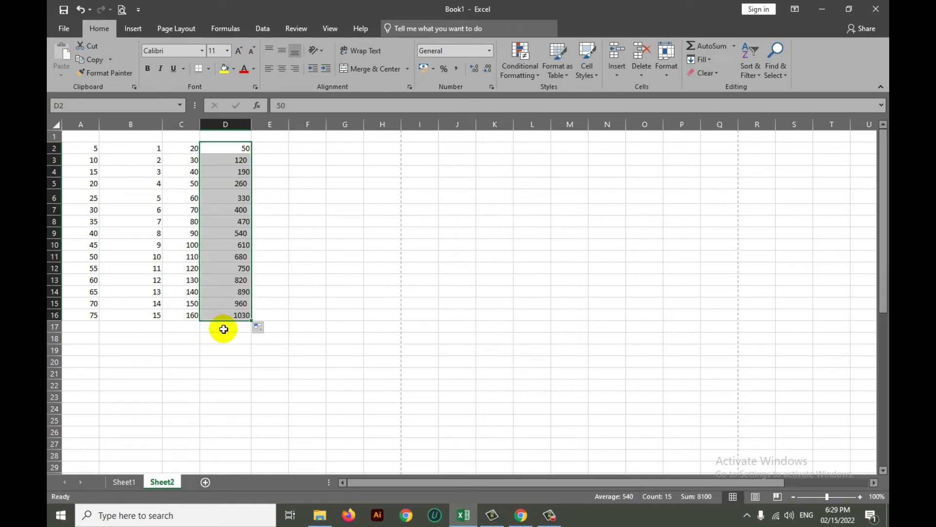
click(104, 326)
click(86, 148)
drag(108, 150, 228, 148)
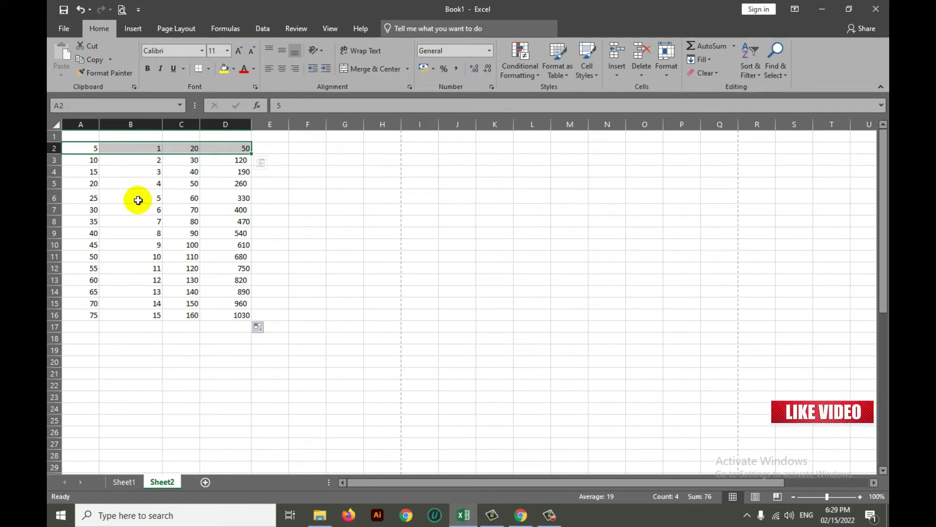
- Type the label total in cell G10
click(346, 245)
text(tota)
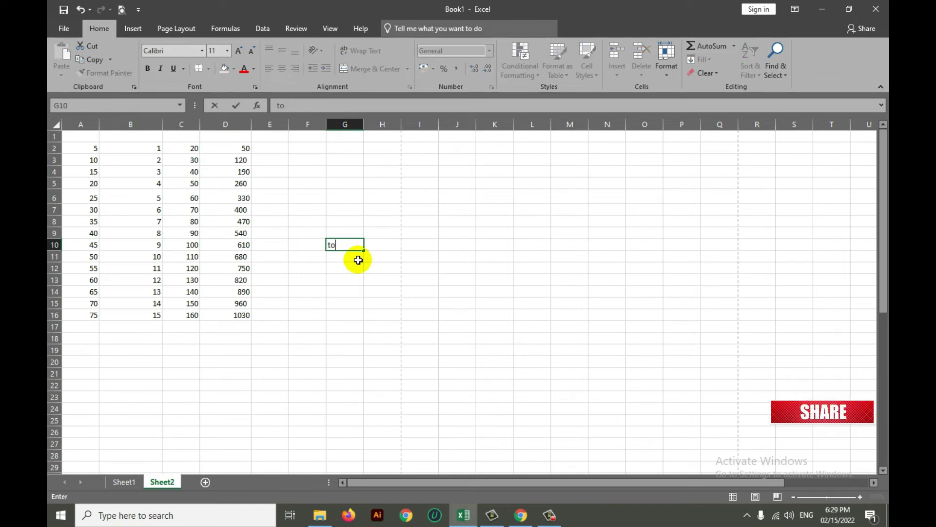
text(l)
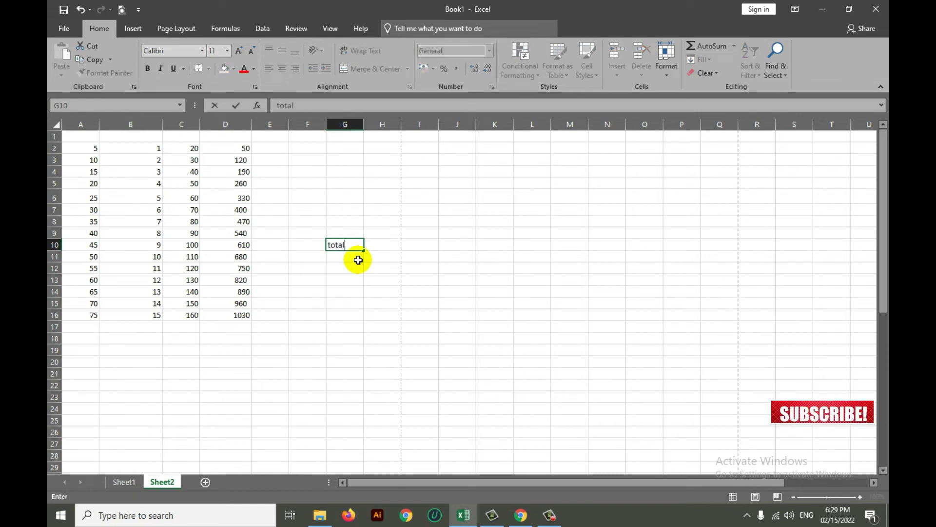
key(Tab)
text(=)
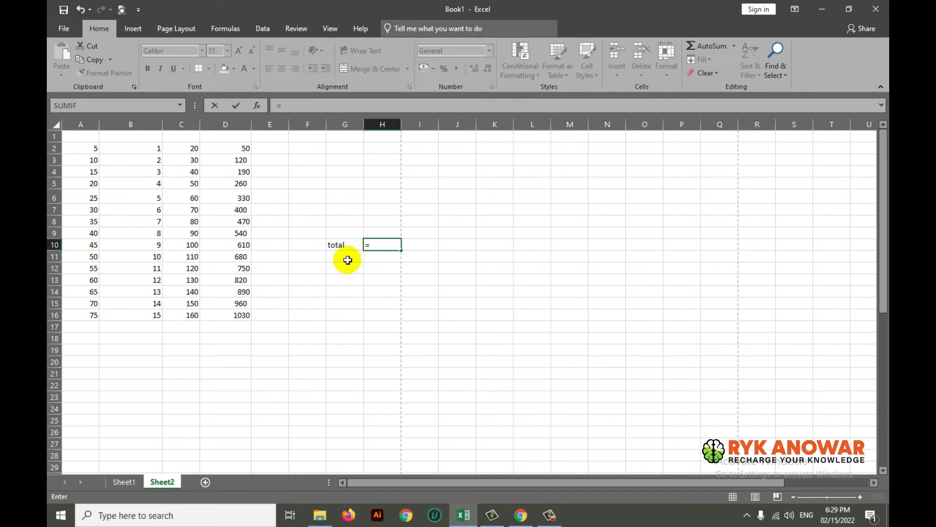
- Build =(B5+D11-A10*B9/B3)*5% in H10, giving 25.2
click(155, 185)
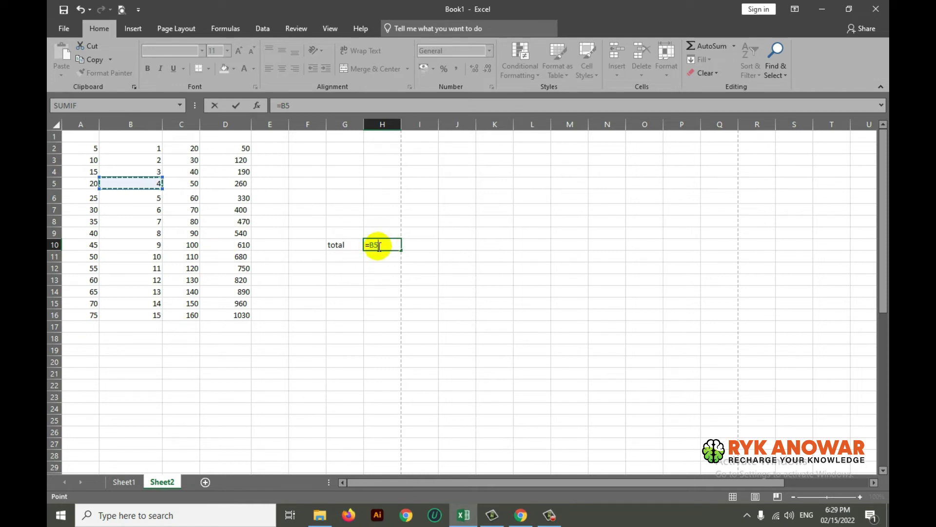
click(217, 258)
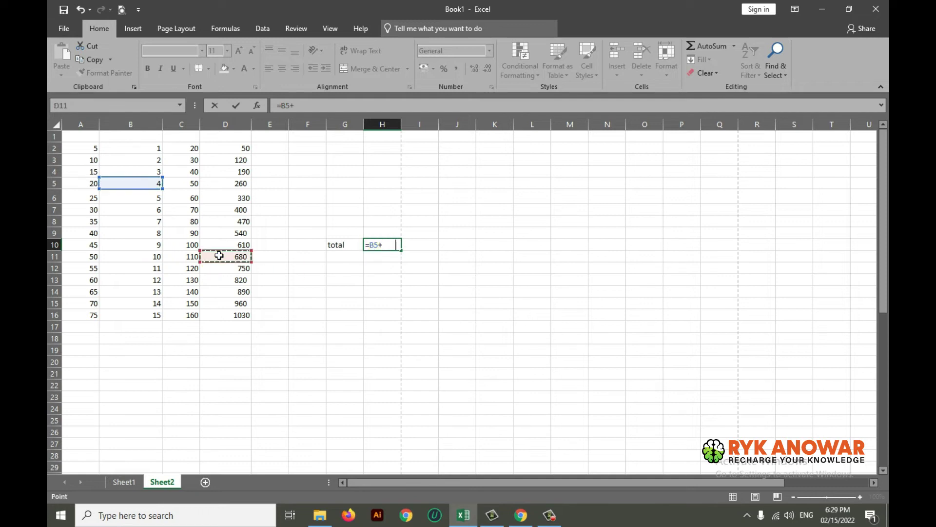
click(88, 247)
click(137, 232)
text(/)
click(148, 160)
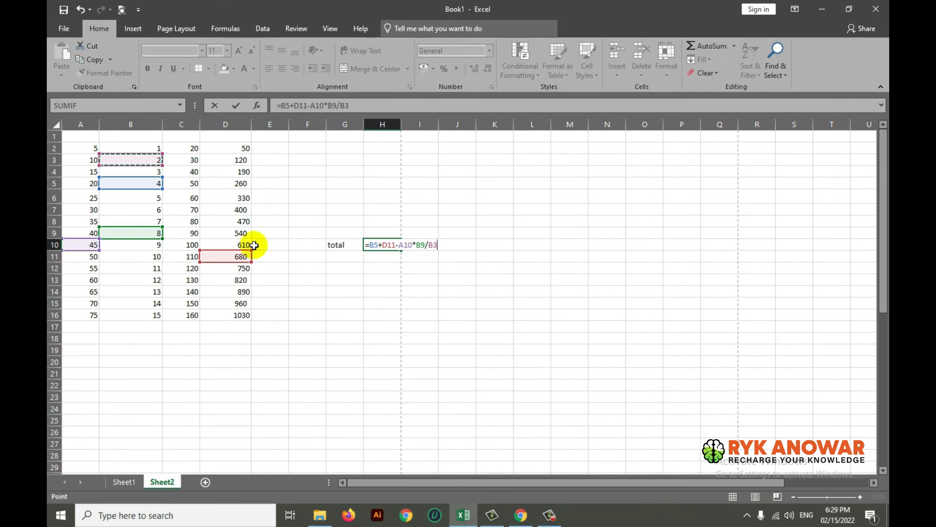
click(370, 245)
text(()
click(438, 246)
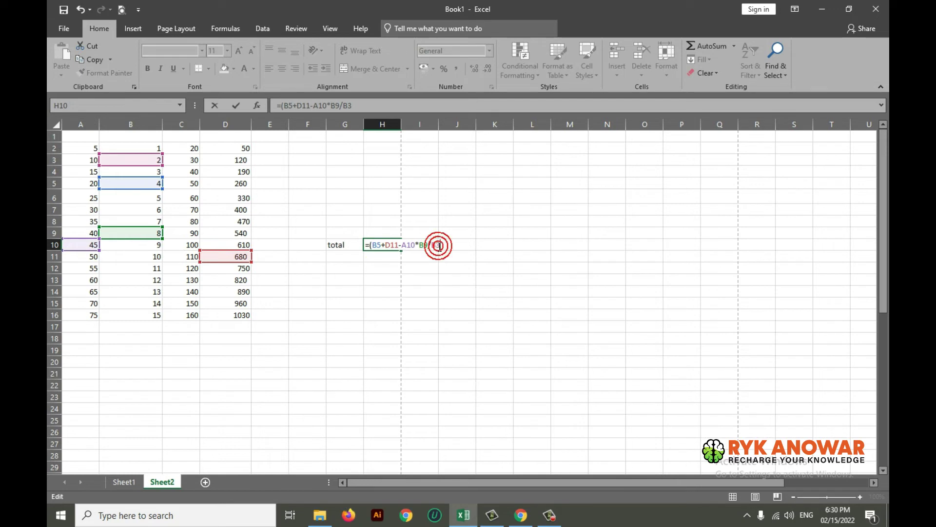
text()*5)
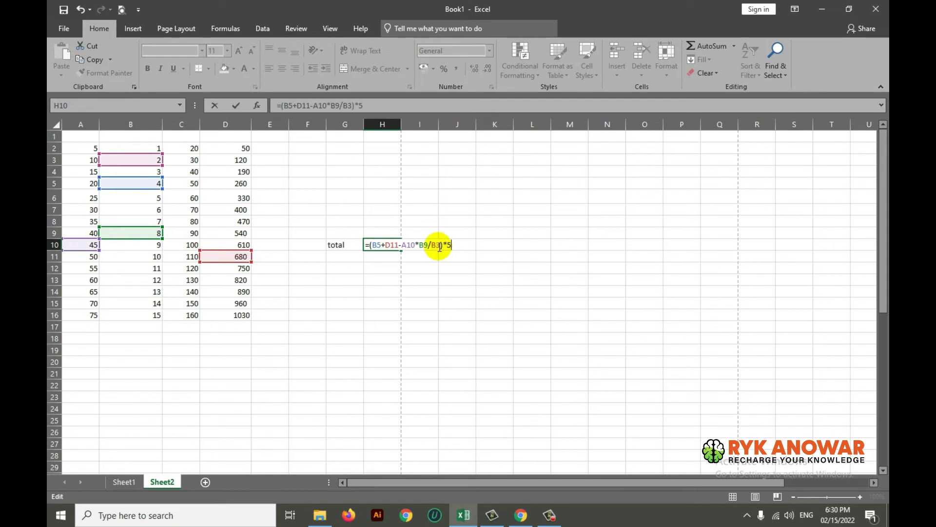
text(%)
key(Return)
- Remove the trailing 5% from the H10 formula so it shows 504
click(389, 245)
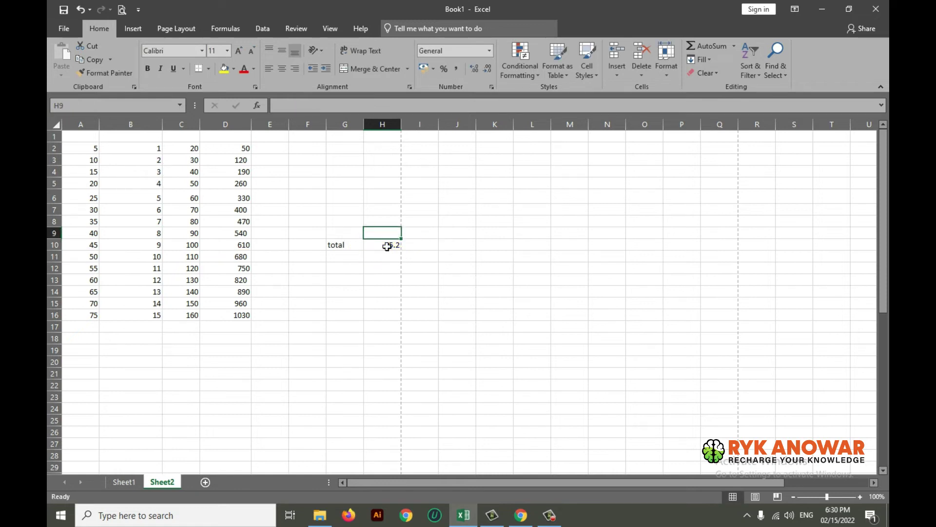
double_click(387, 244)
click(449, 244)
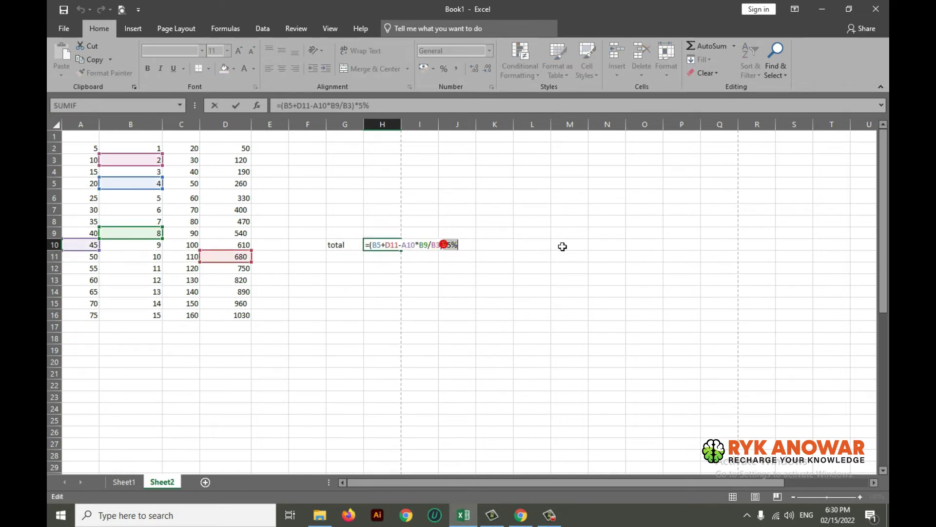
key(BackSpace)
key(BackSpace)
key(BackSpace)
key(Return)
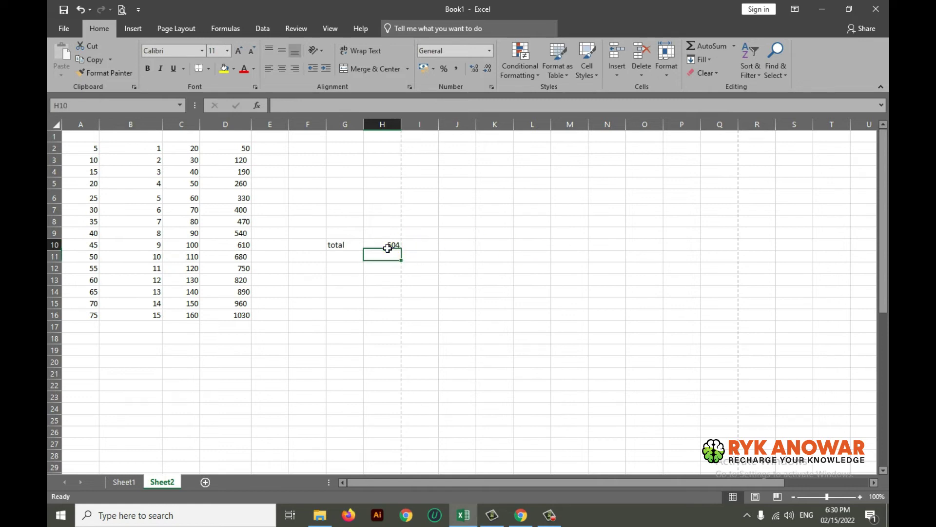
- Select the whole H10 formula text and delete it
click(390, 245)
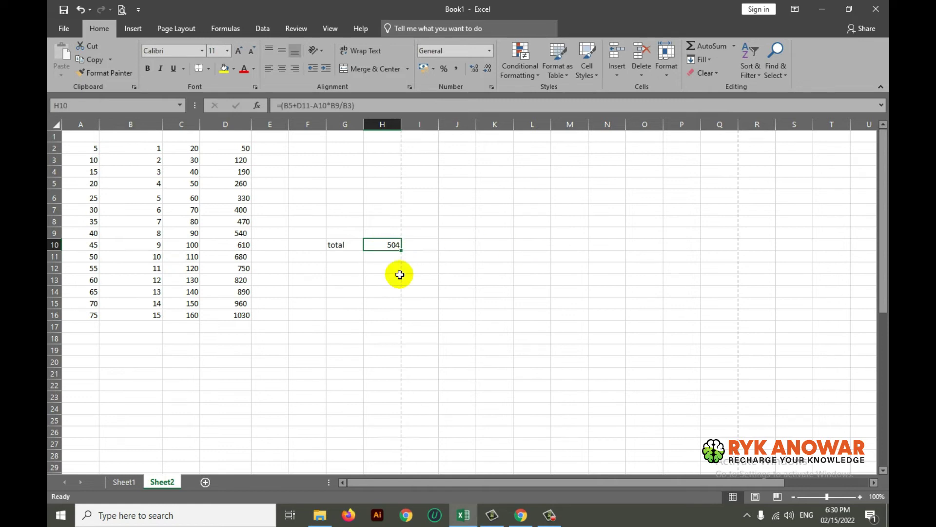
double_click(385, 245)
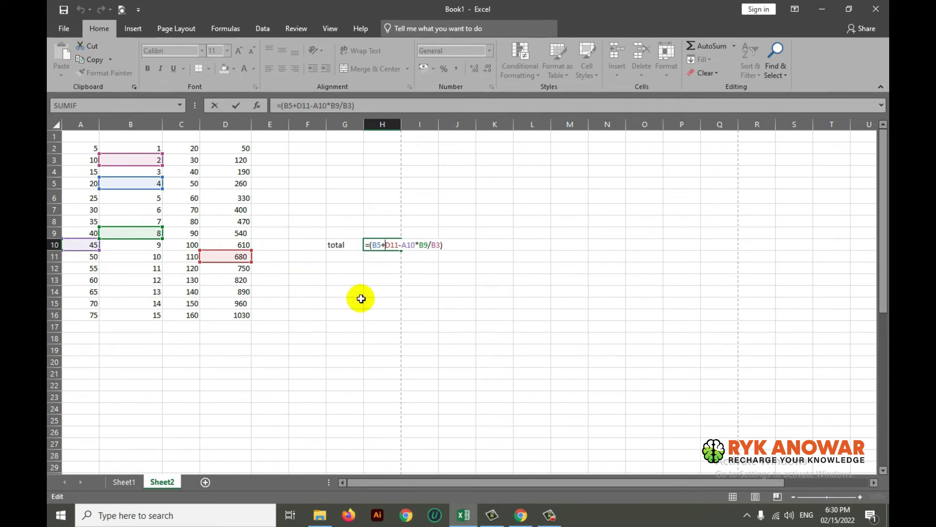
click(407, 244)
drag(369, 249, 444, 244)
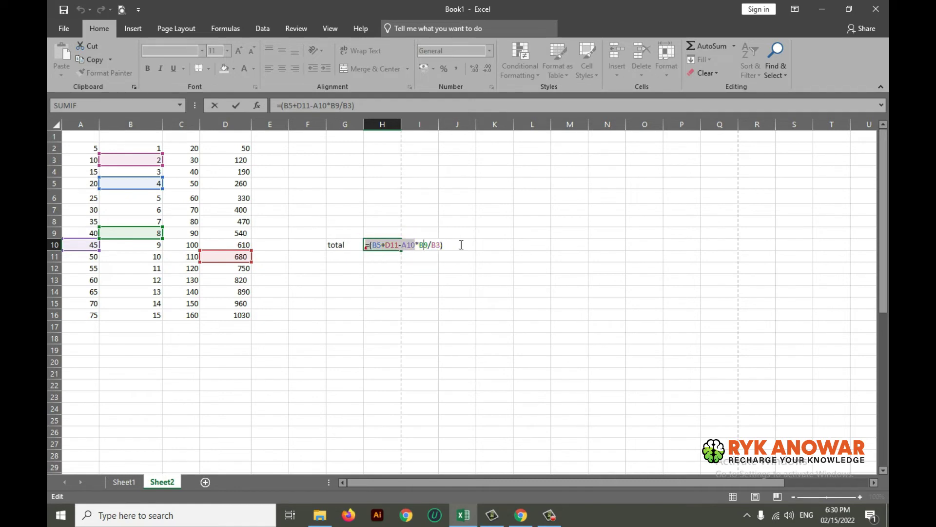
key(BackSpace)
- Check the A2:A16 sum in the status bar, then begin a formula with = in A17
click(311, 346)
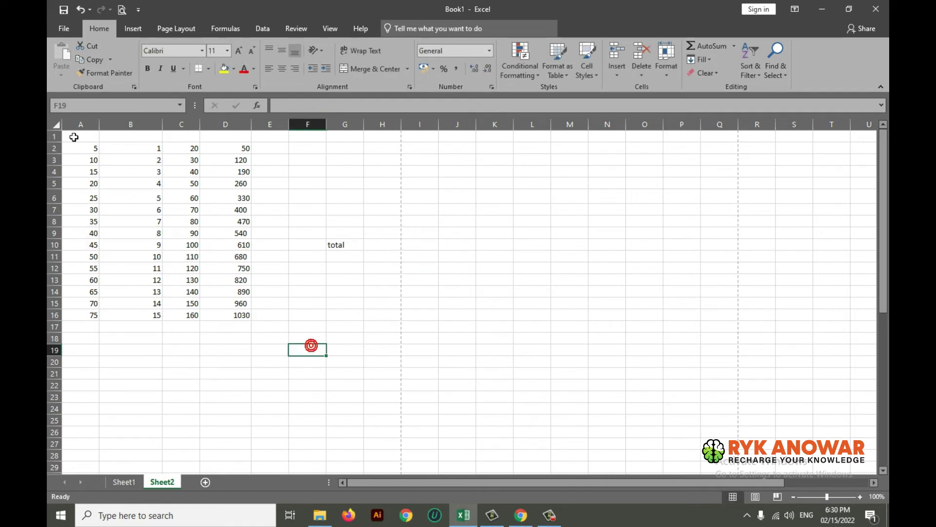
drag(81, 148, 79, 315)
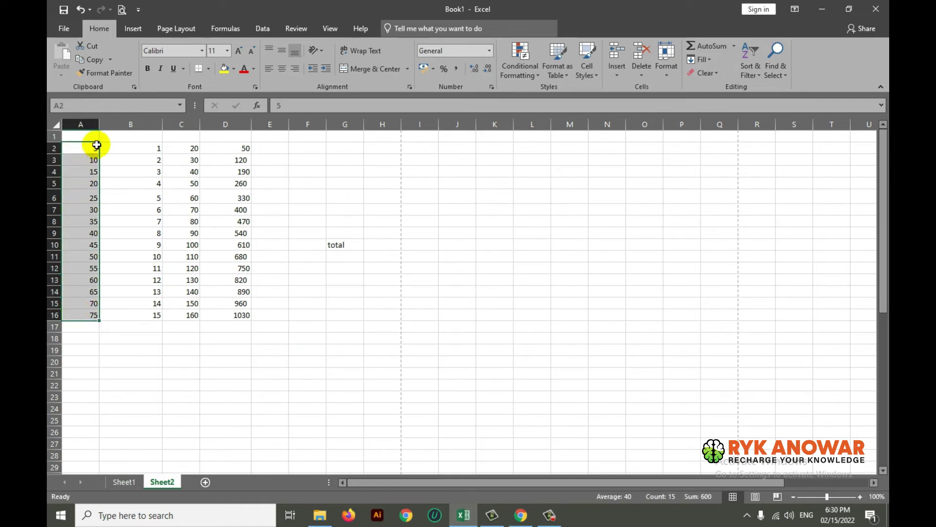
click(80, 327)
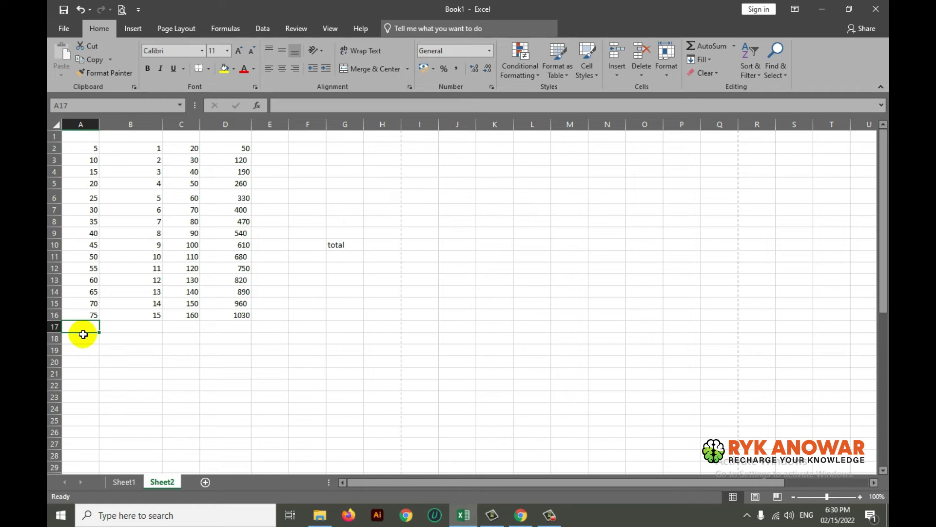
text(=)
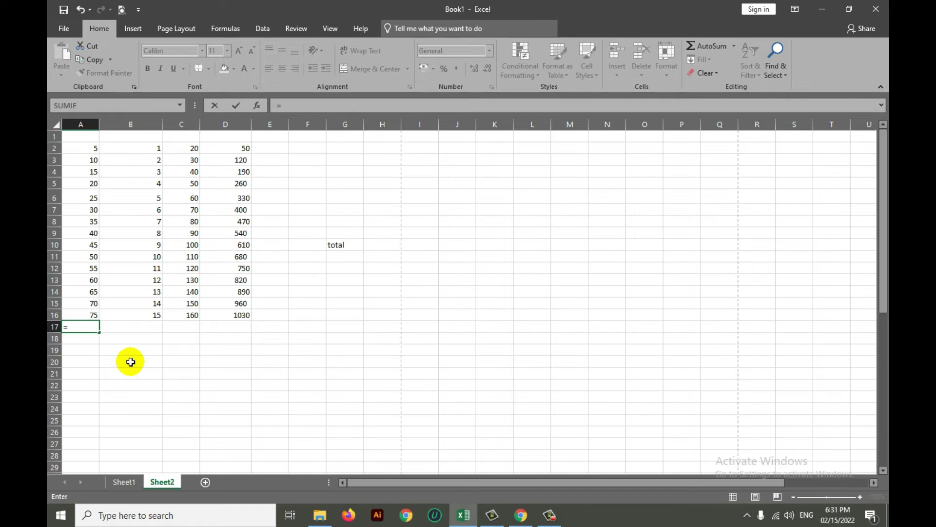
- Complete =SUM(A2:A16) in A17, fixing the 'sun' typo, so it shows 600
text(sun)
key(BackSpace)
text(m)
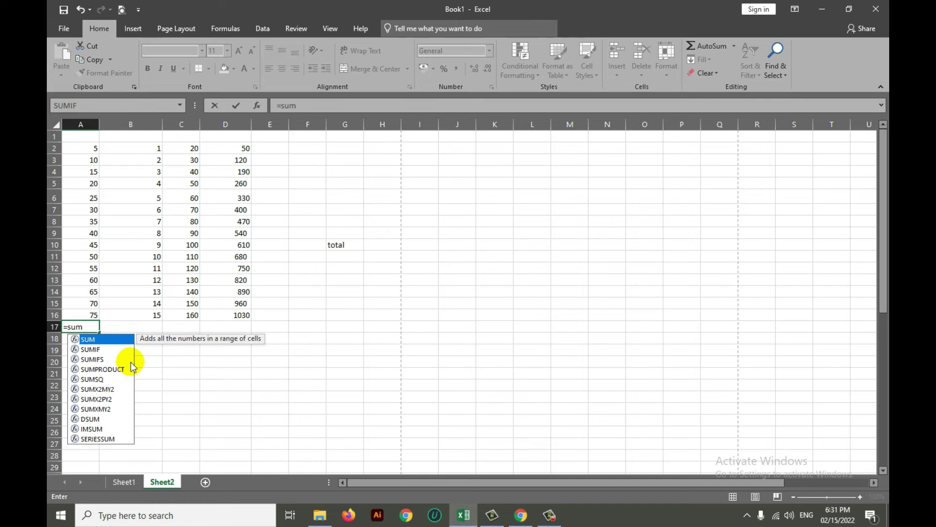
text(()
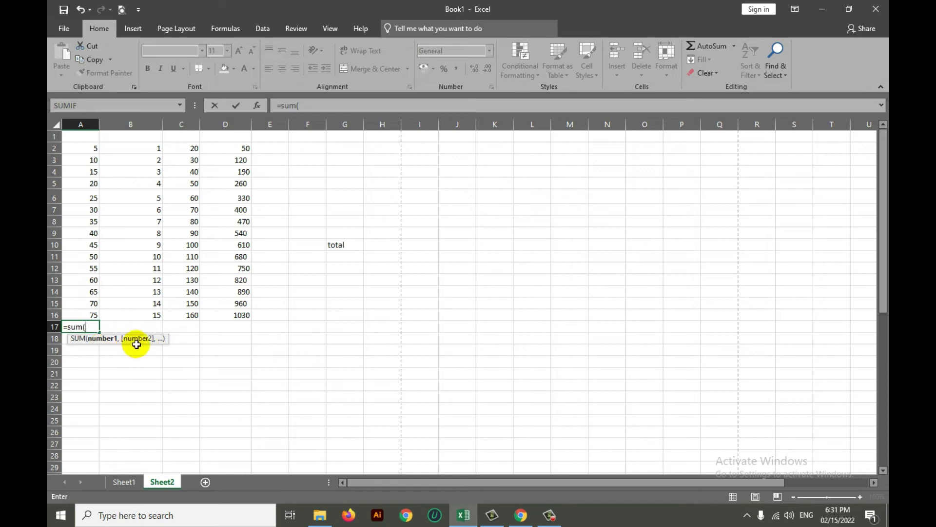
click(89, 150)
drag(89, 150, 87, 316)
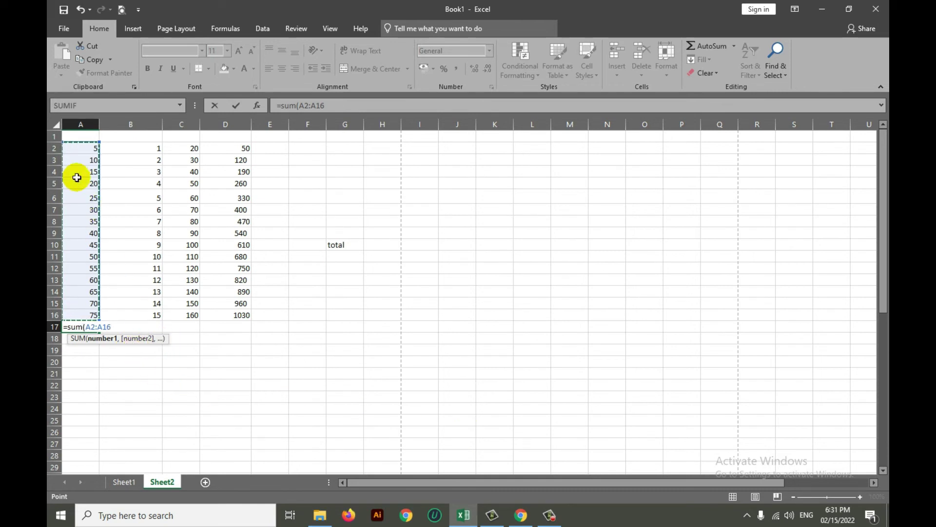
mouse_move(80, 149)
mouse_down()
mouse_move(238, 151)
mouse_move(232, 318)
mouse_move(79, 255)
mouse_move(81, 314)
mouse_up()
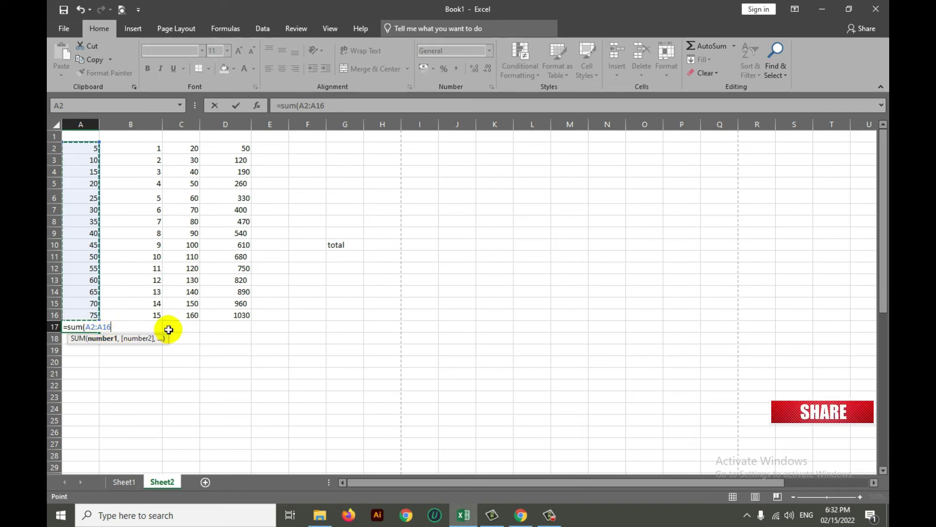
click(130, 328)
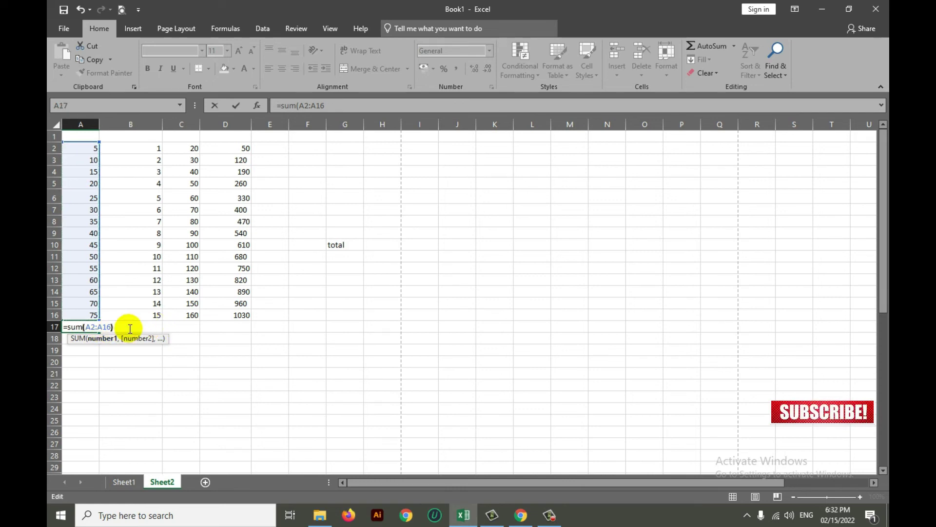
text())
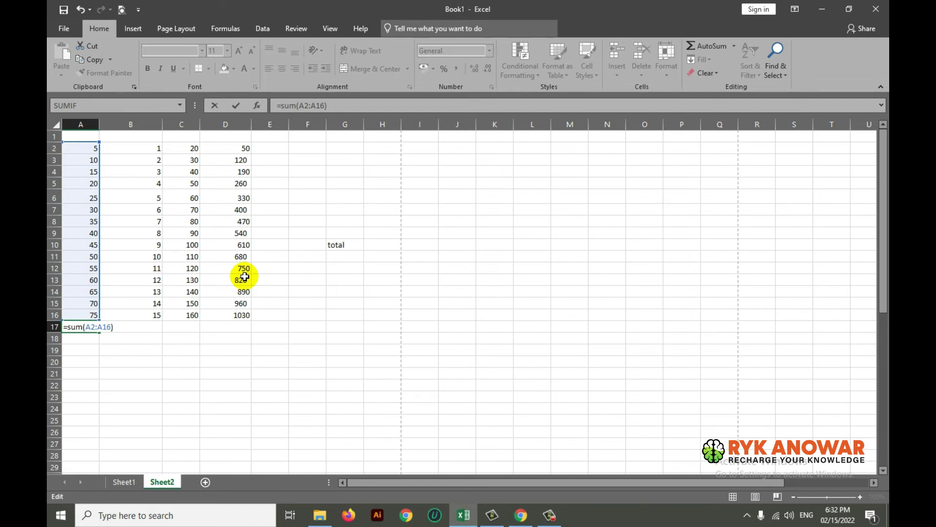
key(Return)
drag(93, 147, 81, 314)
click(86, 327)
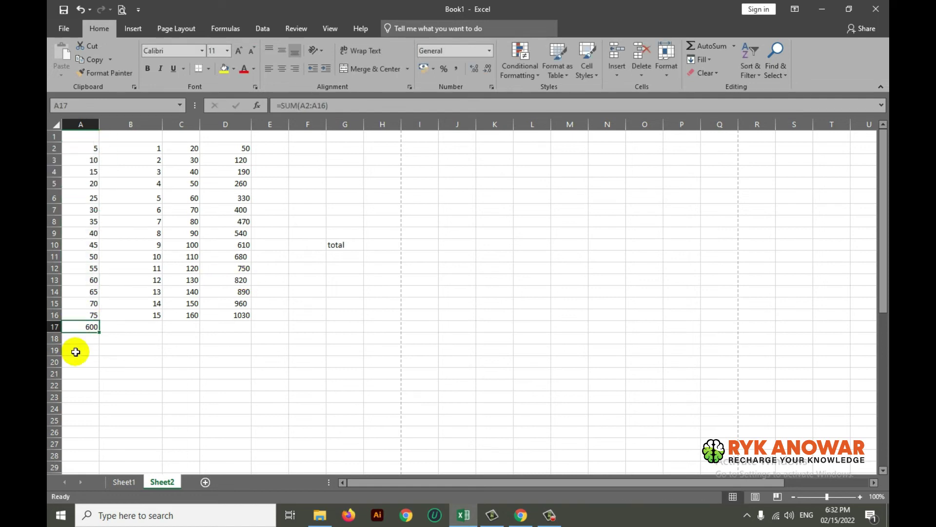
click(79, 148)
click(84, 315)
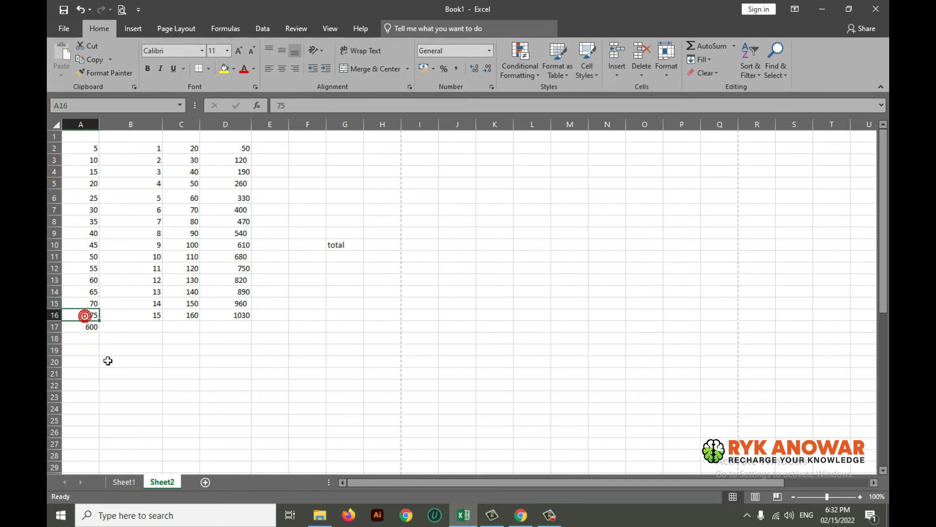
click(91, 327)
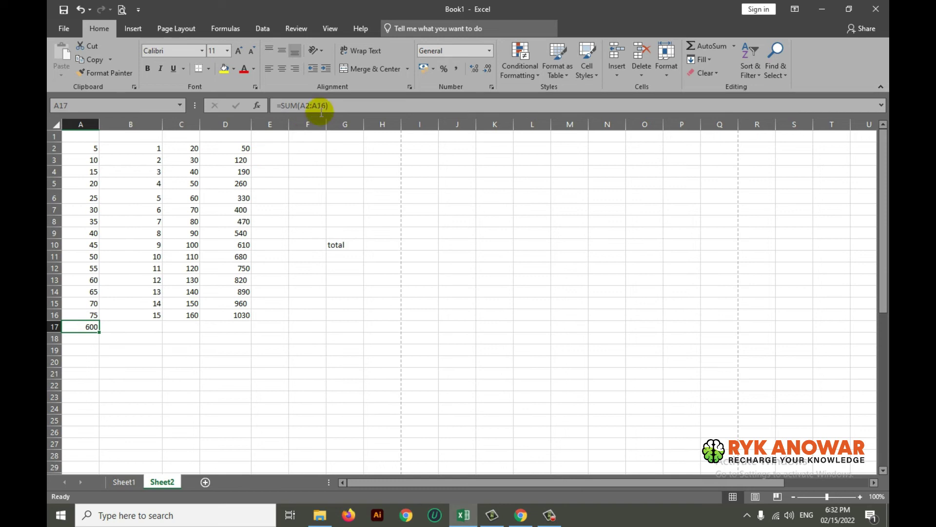
click(77, 315)
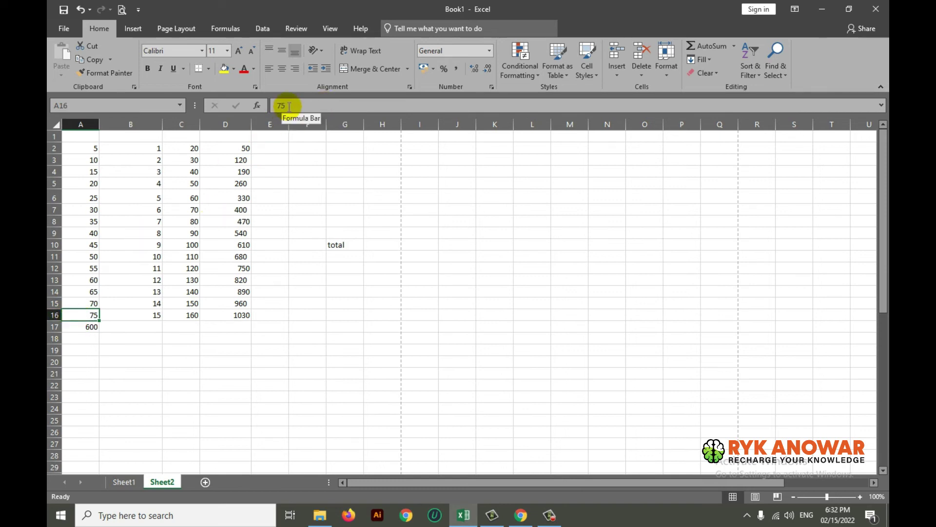
click(84, 327)
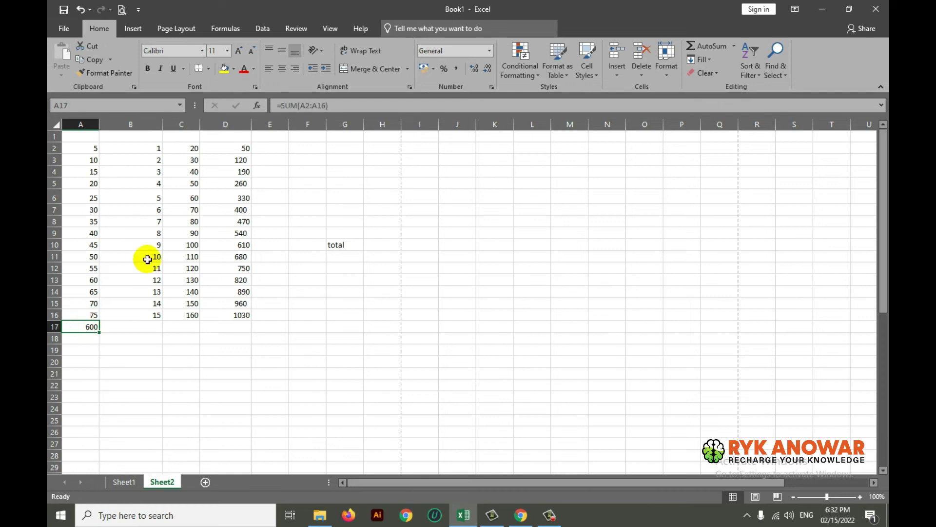
drag(153, 149, 126, 317)
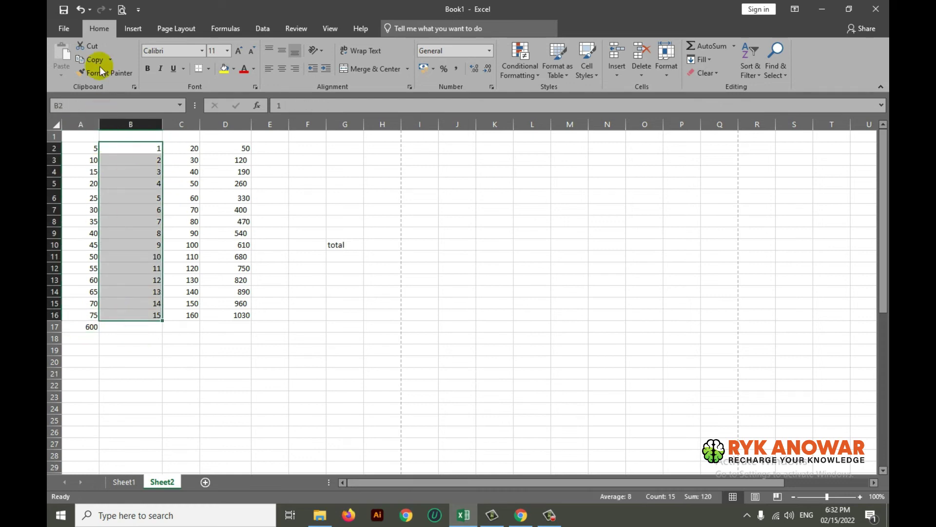
- Add the AutoSum Sum of column B (120) and Average of column C (90) in row 17
click(735, 45)
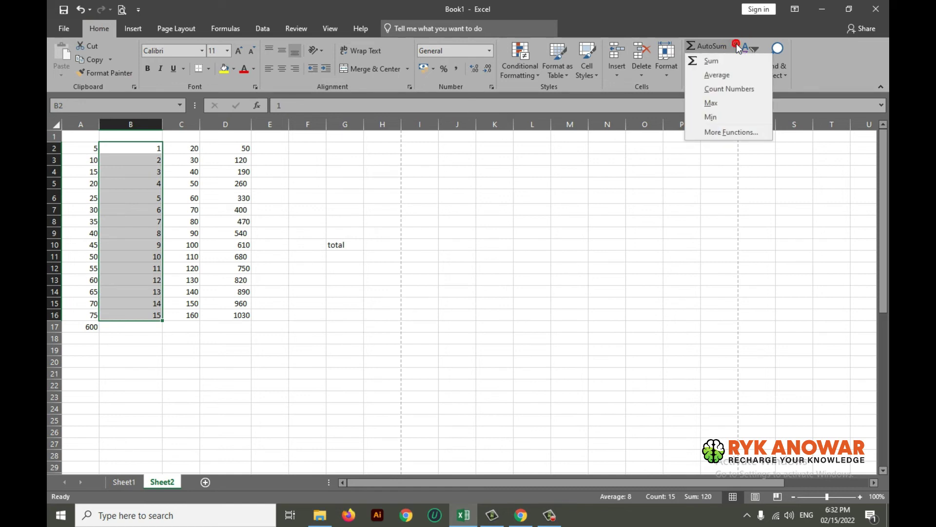
click(712, 61)
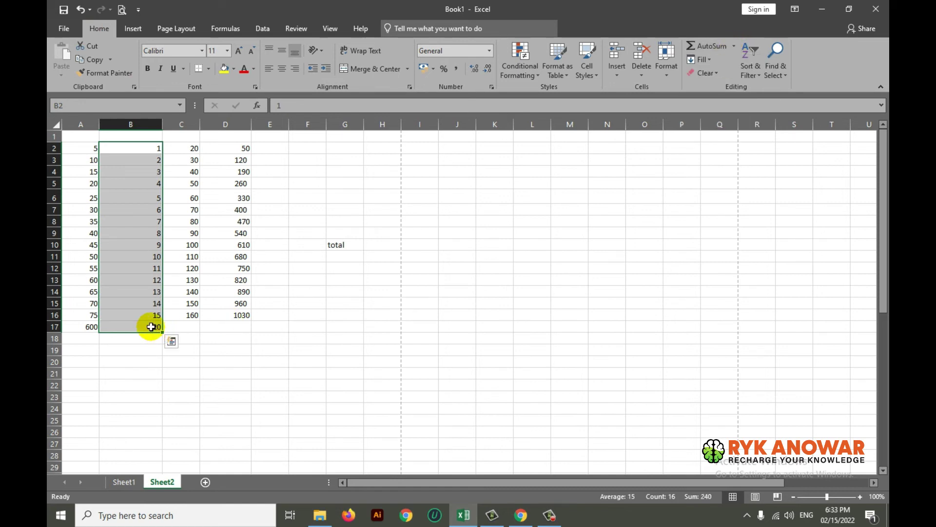
drag(181, 147, 195, 316)
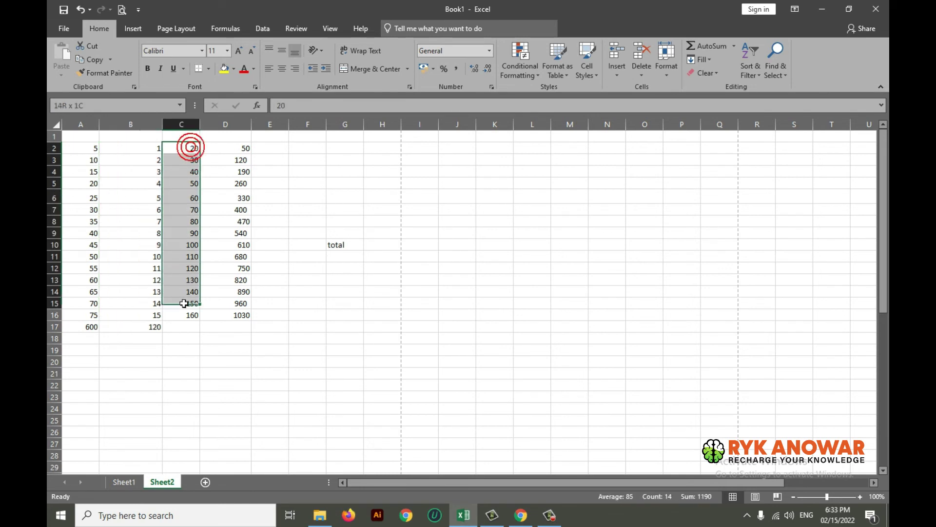
click(734, 45)
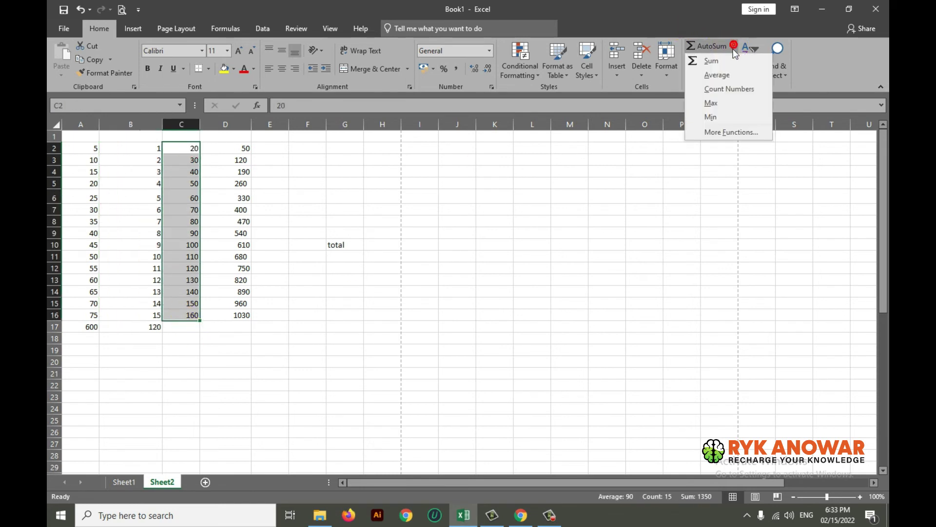
click(722, 78)
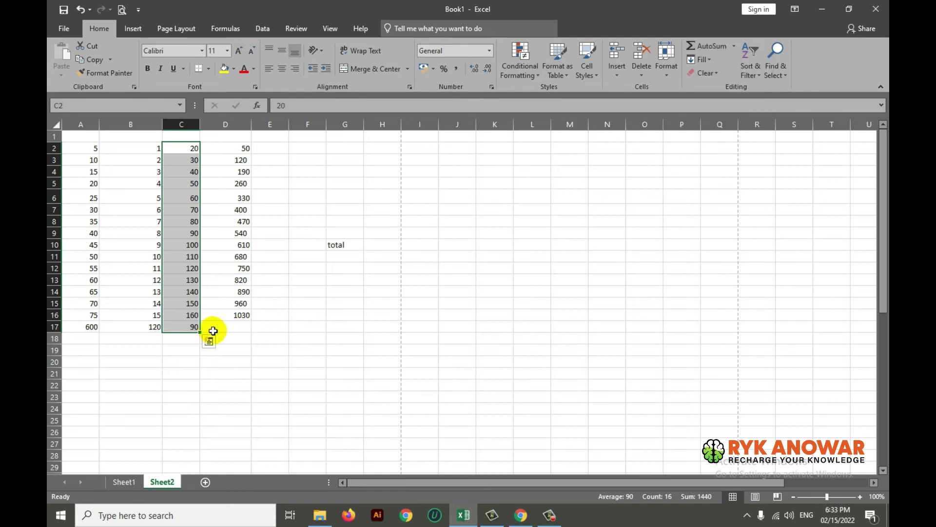
- Add an AutoSum Count Numbers of D2:D16 into D17
drag(242, 148, 241, 315)
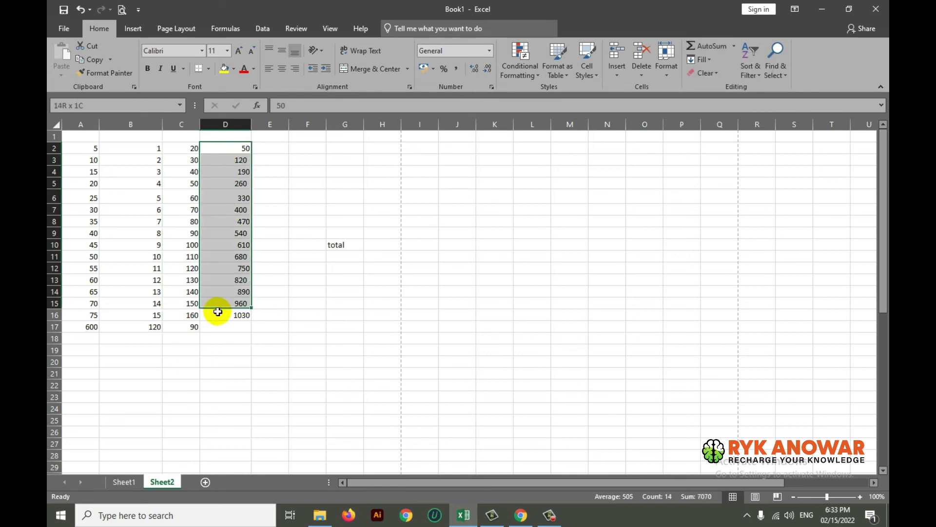
click(734, 45)
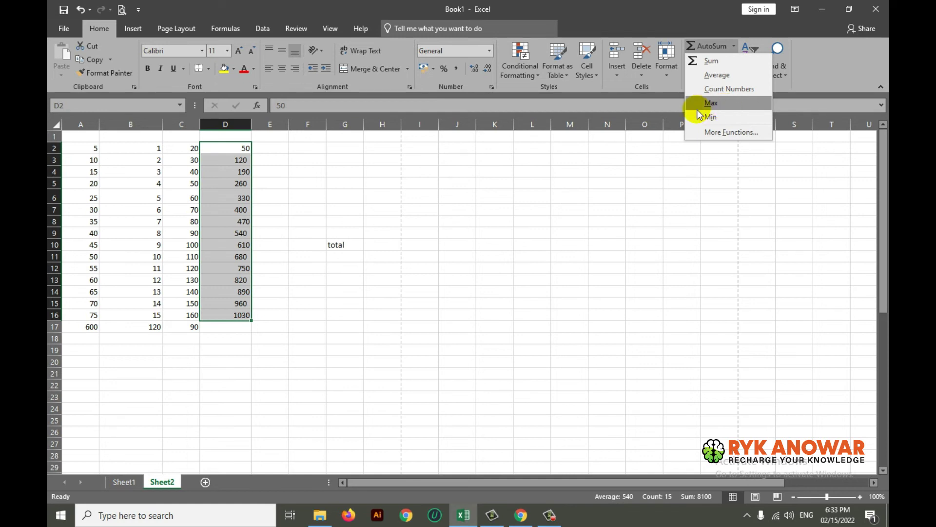
click(751, 89)
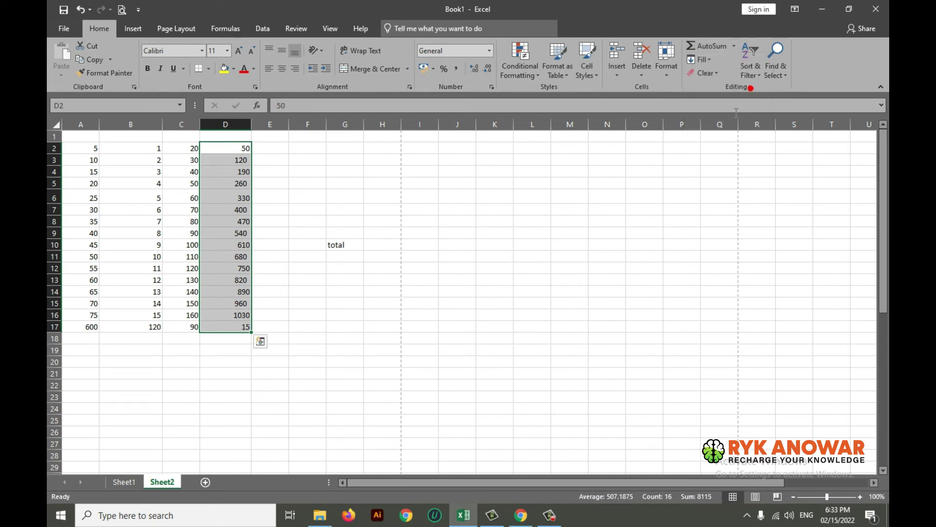
click(224, 328)
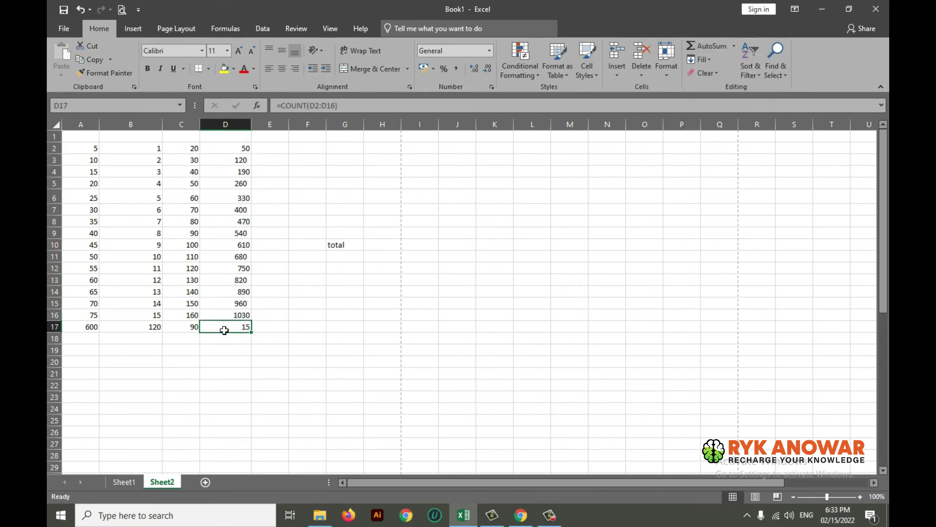
- Clear D7 to watch the count drop, then re-enter 400 in D7
click(241, 257)
click(234, 208)
key(Delete)
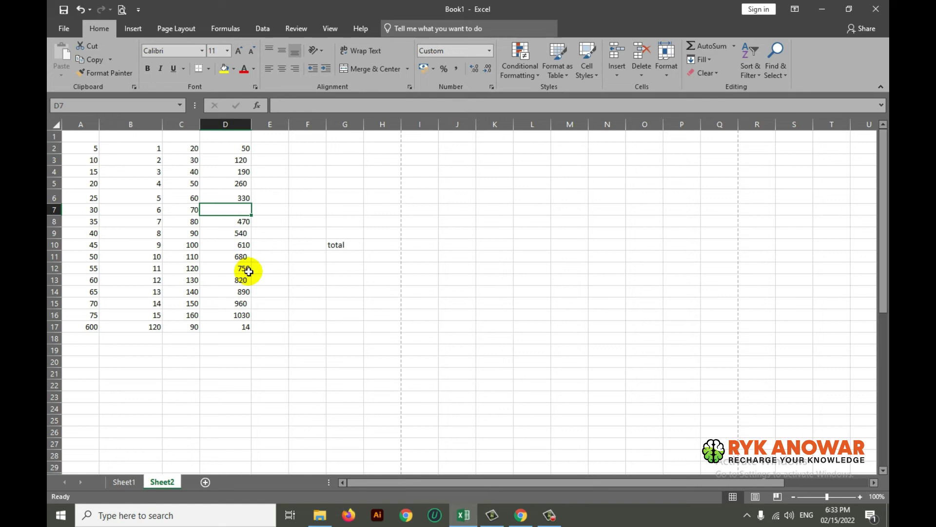
click(236, 328)
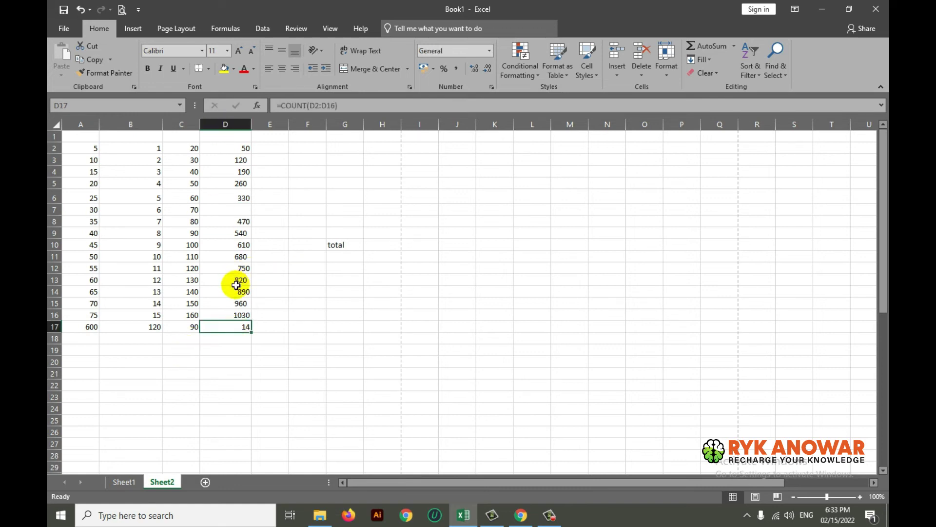
click(231, 208)
text(400)
key(Return)
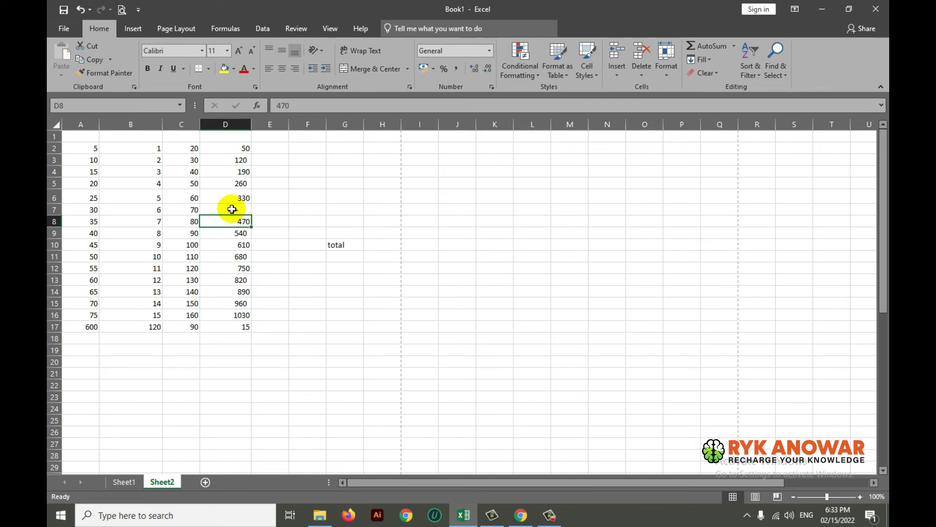
- Delete D7's value again so the D17 count falls from 15 to 14
click(231, 208)
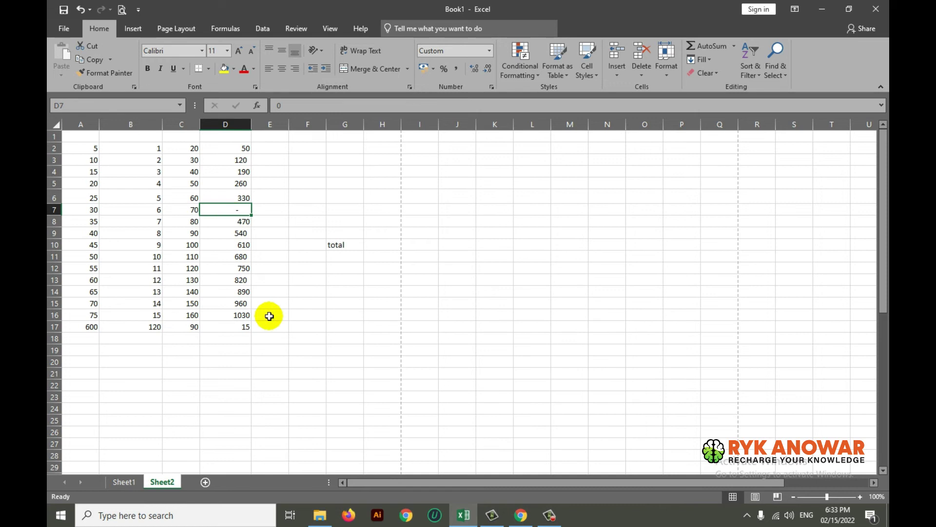
click(295, 329)
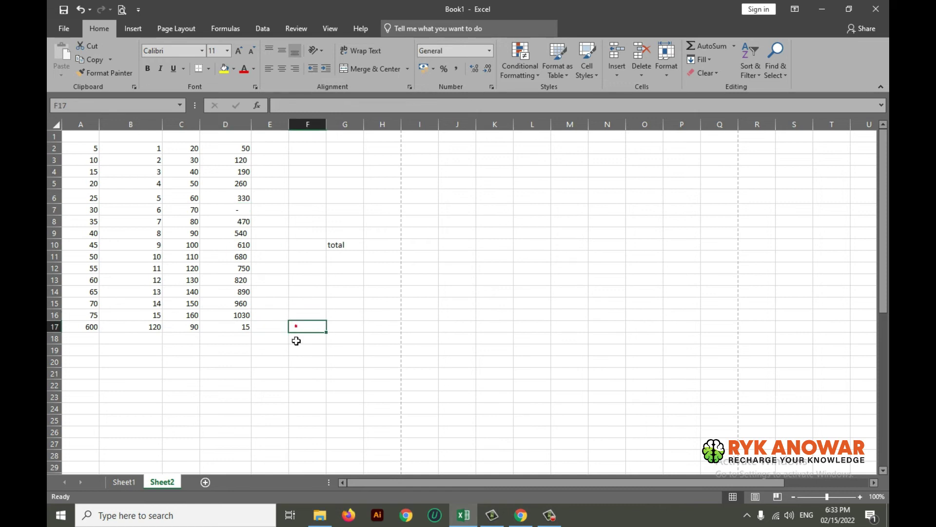
click(234, 213)
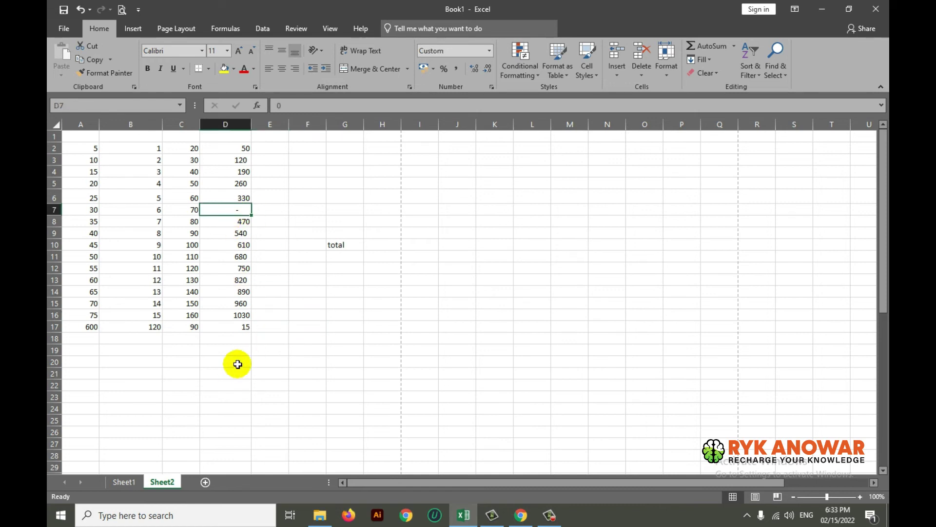
key(Delete)
click(184, 257)
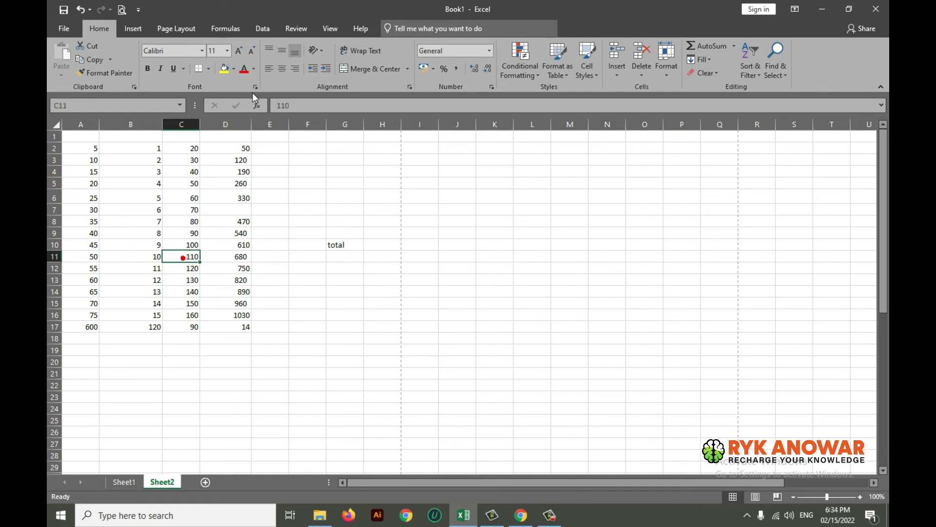
click(734, 46)
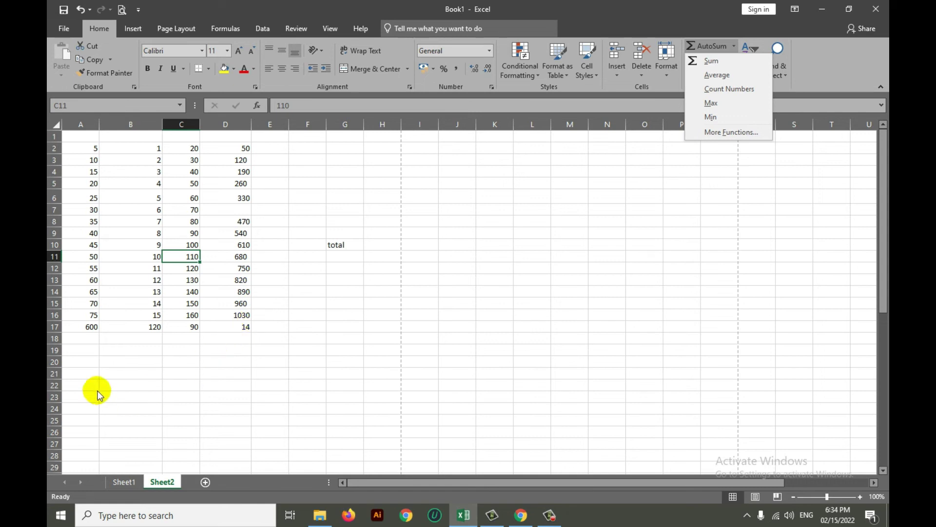
- Clear the totals in row 17, A17:D17
click(92, 339)
drag(95, 327, 222, 327)
key(Delete)
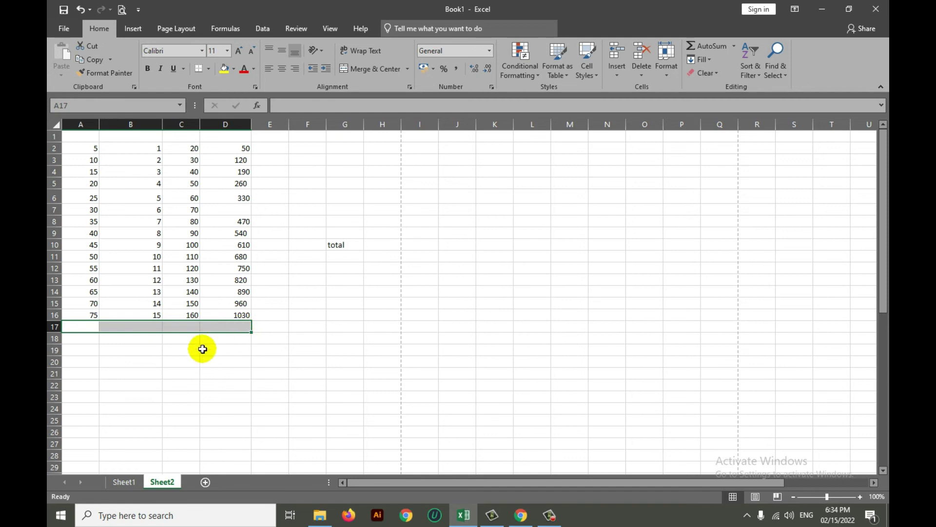
- Select A2:C4 to read Average 14, Count 9 and Sum 126 in the status bar
click(186, 347)
click(96, 149)
drag(109, 150, 190, 171)
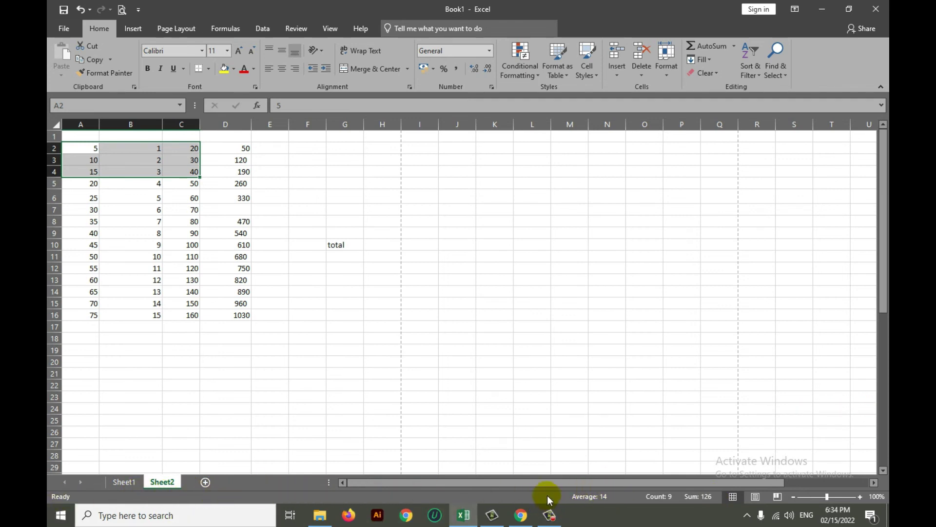
- Add Maximum and Minimum to the status bar, showing 40 and 1 for A2:C4
right_click(538, 496)
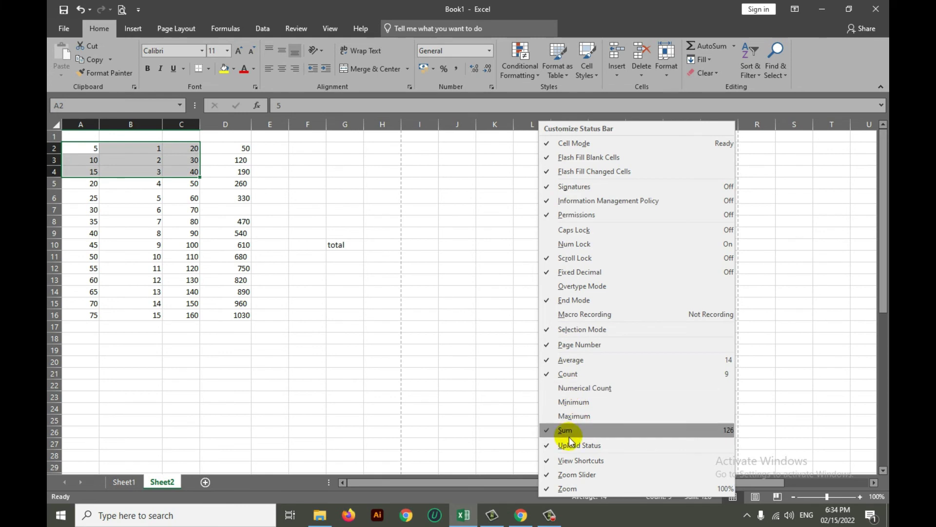
click(569, 417)
click(573, 402)
click(450, 497)
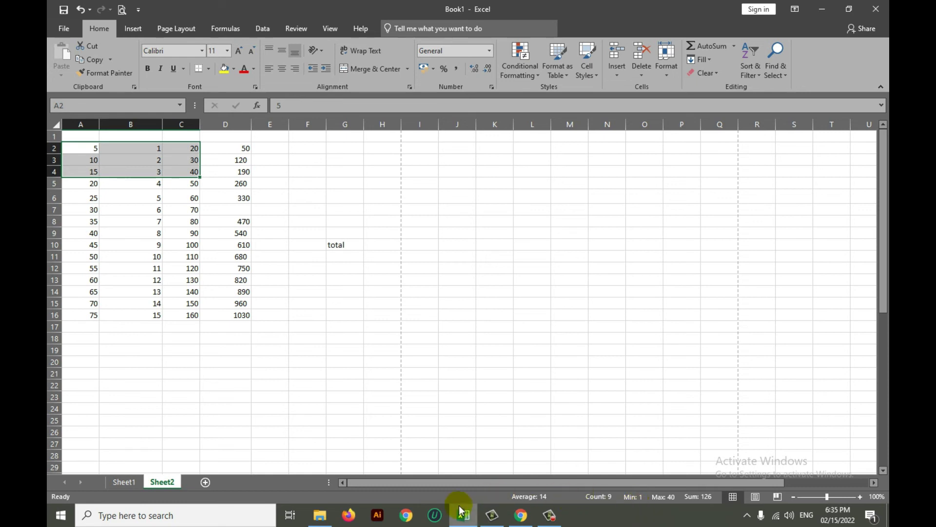
right_click(436, 496)
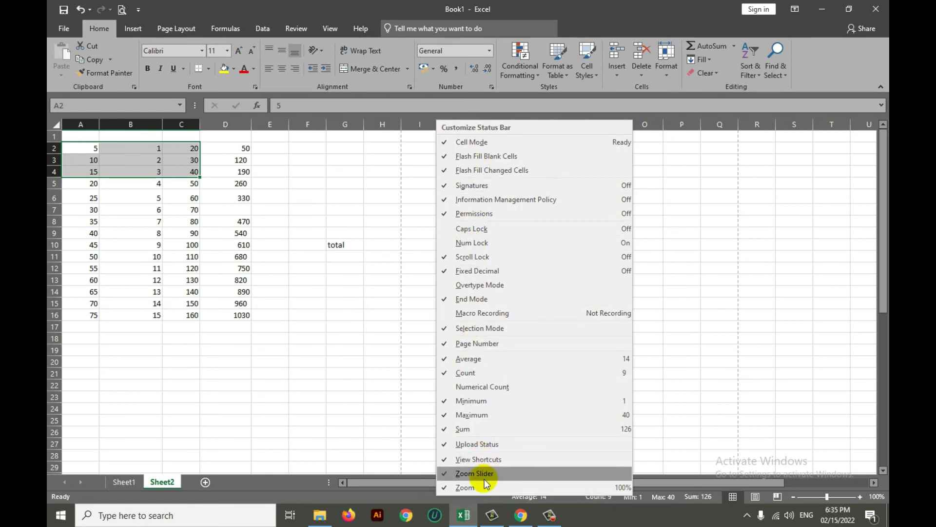
click(408, 496)
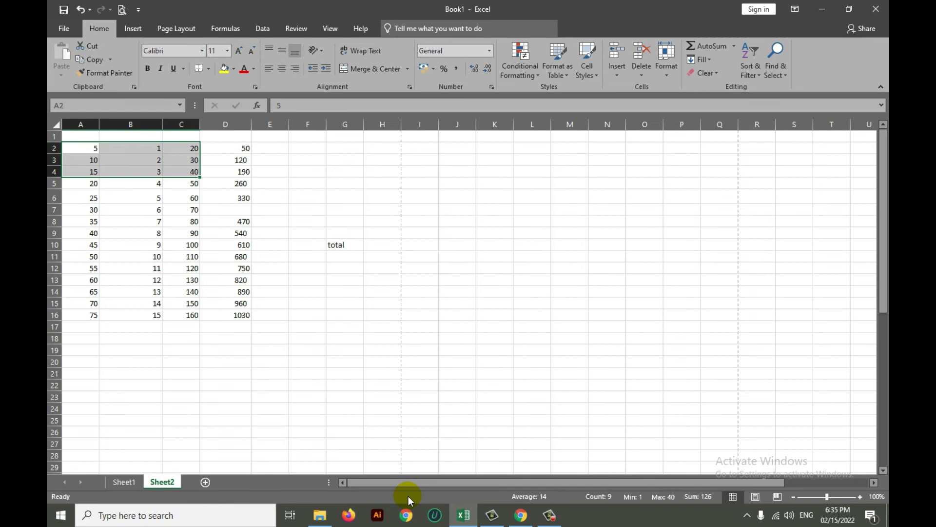
click(271, 324)
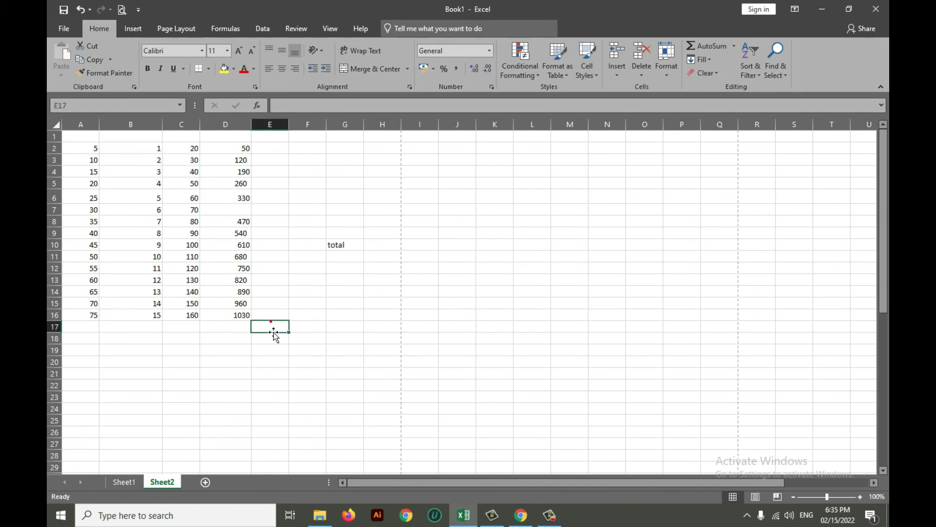
- Enter 5000 in cell D16
click(248, 351)
click(246, 313)
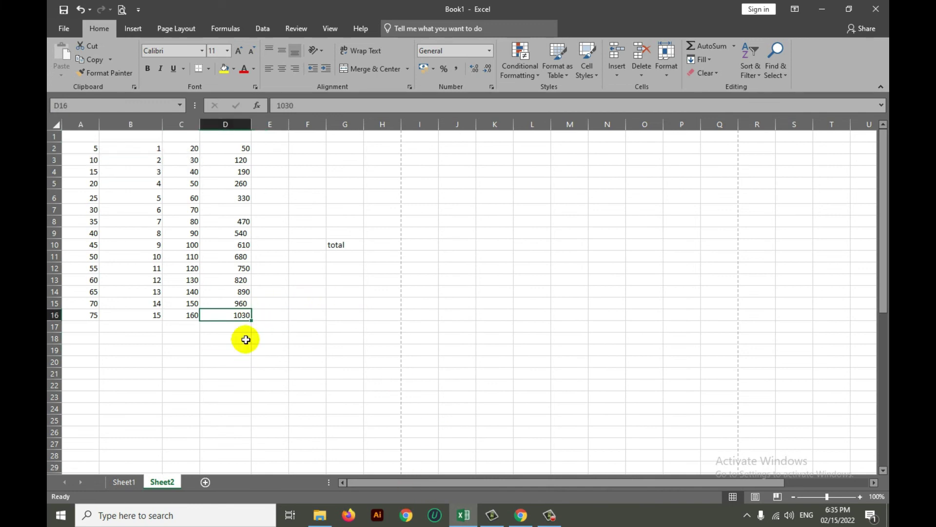
click(274, 315)
click(244, 315)
text(5000)
key(Tab)
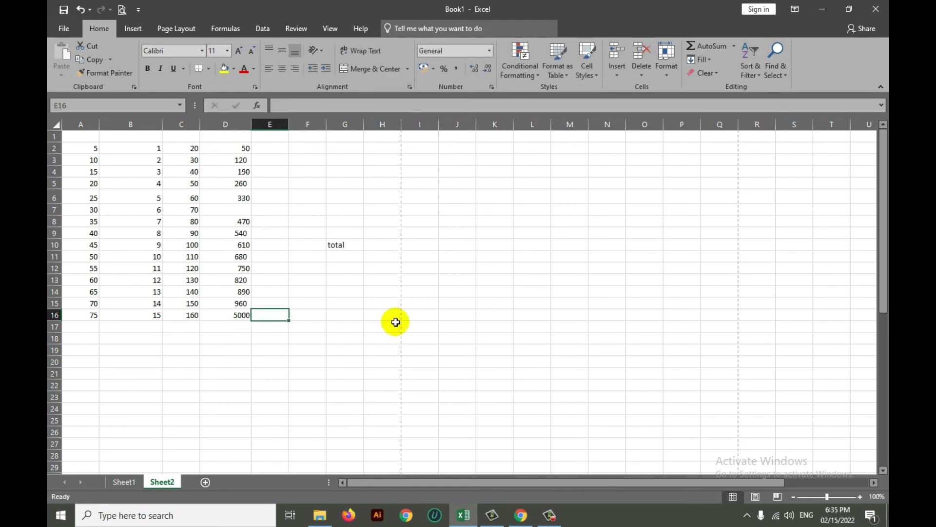
- Enter the formula =D16*10%+D6 in E16
text(=)
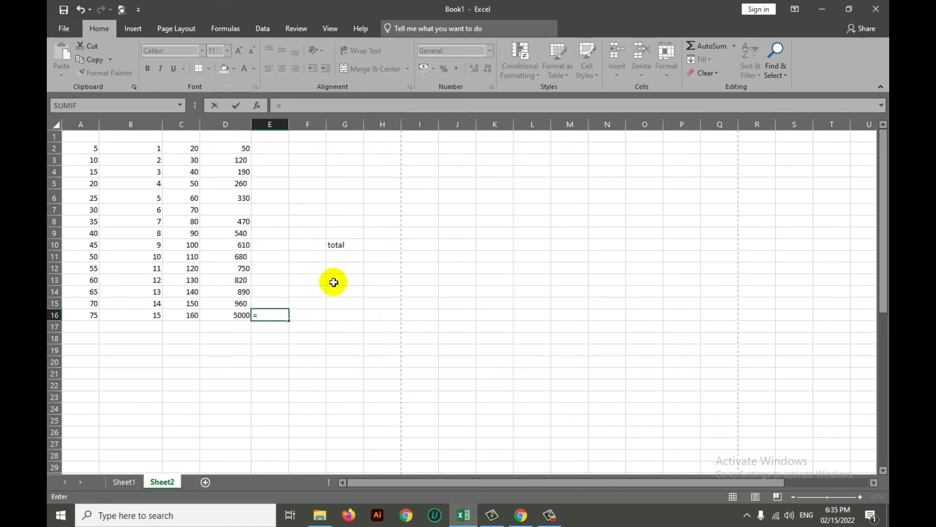
click(226, 315)
text(*)
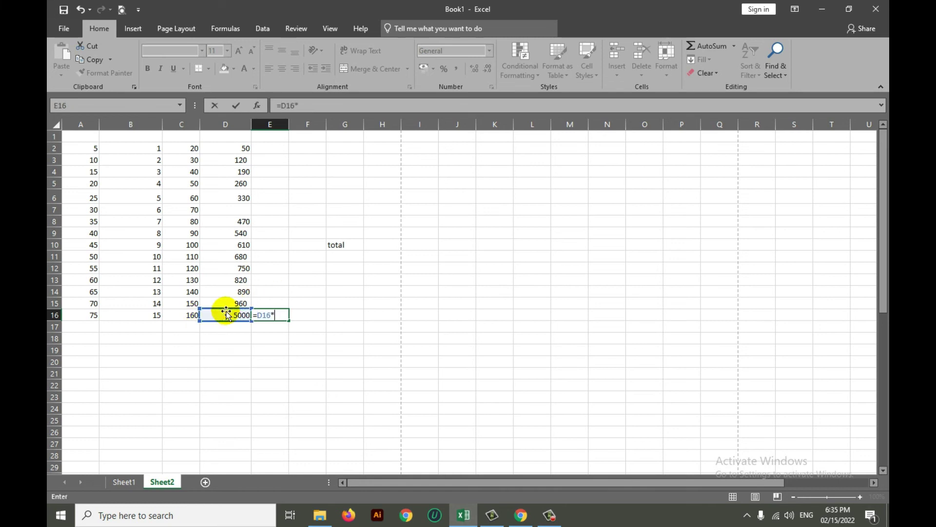
text(10%)
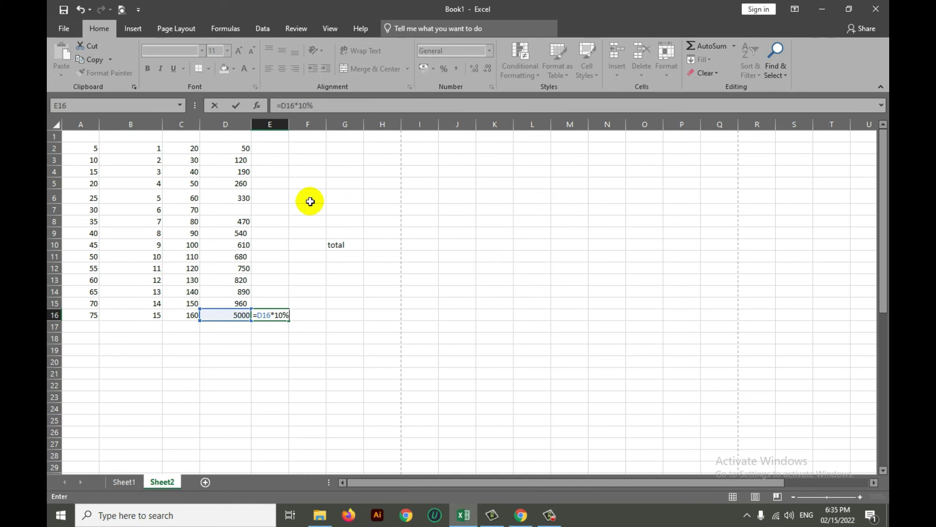
text(+)
click(241, 198)
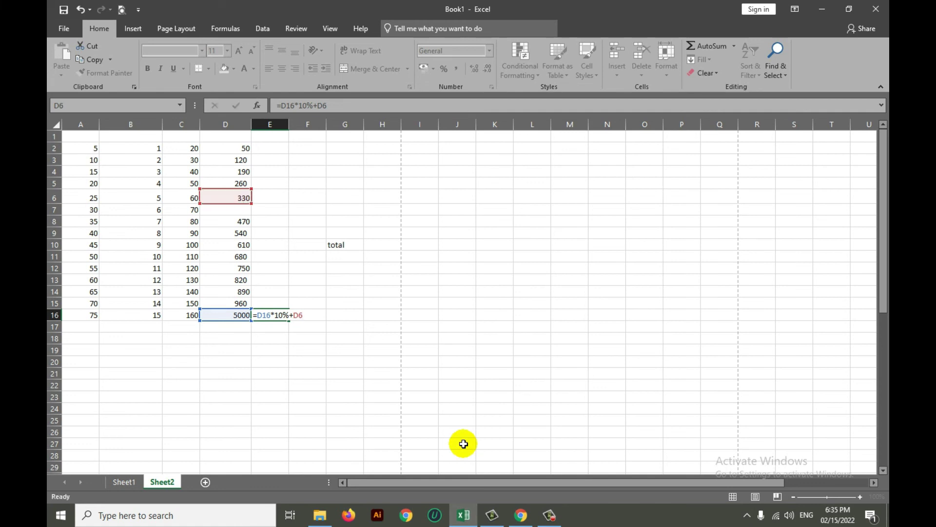
key(Return)
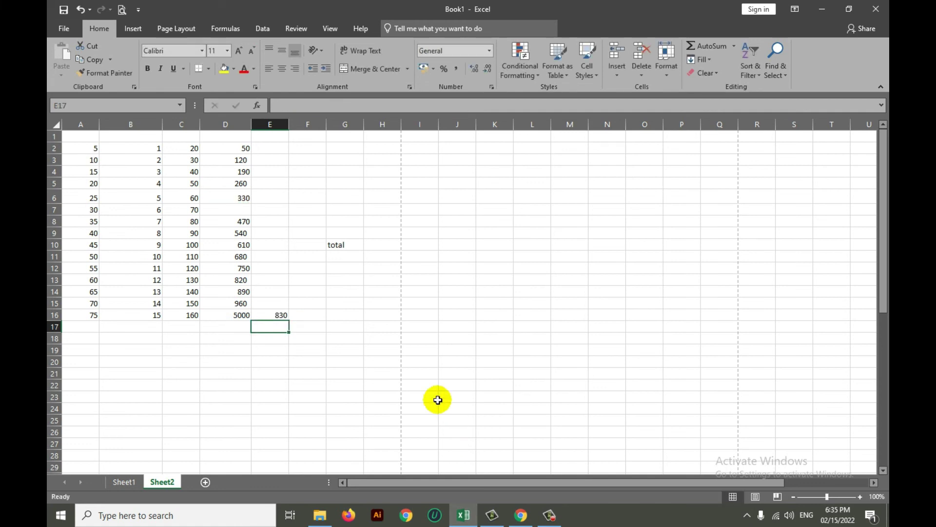
- Check the values in D16 and E16, select E6, then view the empty Sheet1
click(230, 316)
click(264, 314)
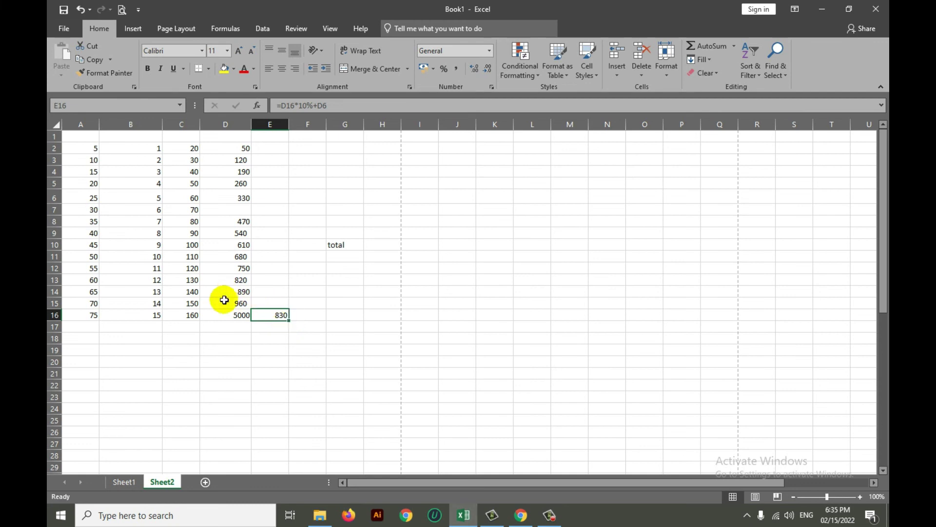
click(149, 378)
click(148, 379)
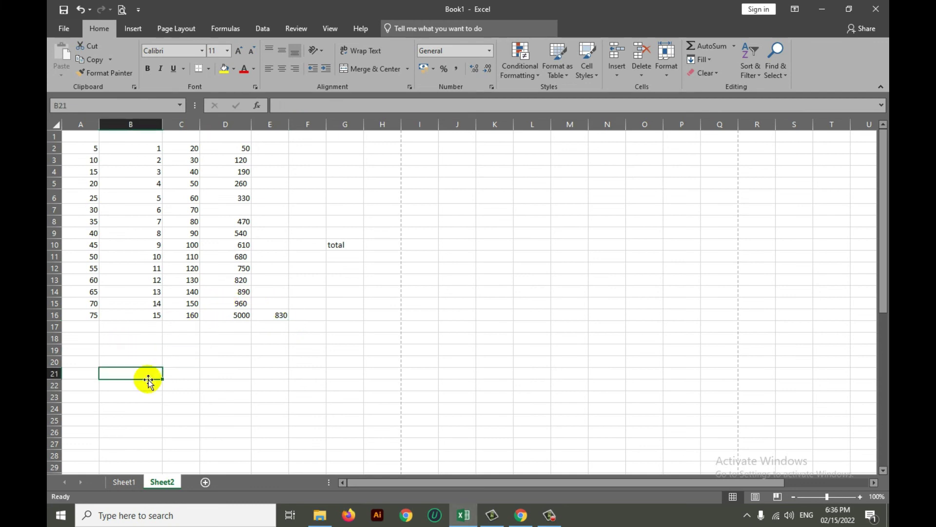
click(247, 320)
click(269, 197)
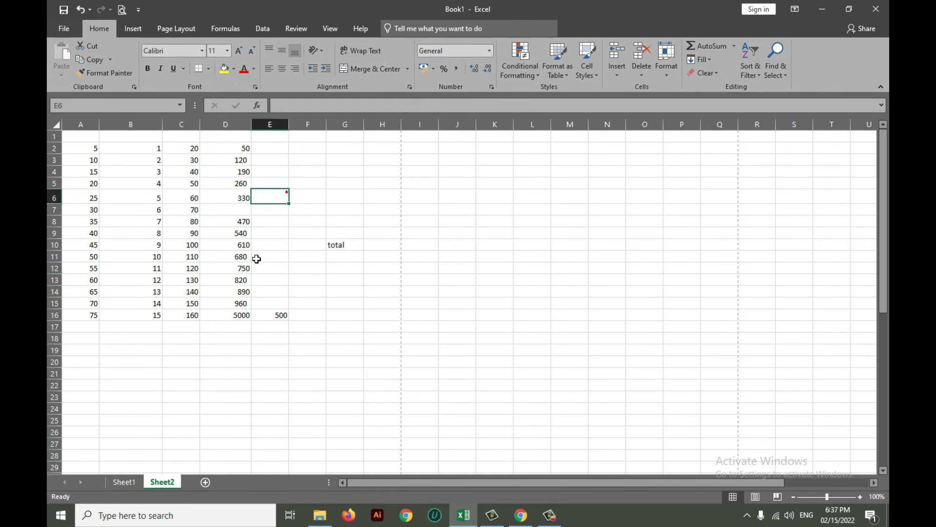
click(195, 386)
- Switch between the empty Sheet1 and Sheet2, ending on Sheet2's data
click(124, 482)
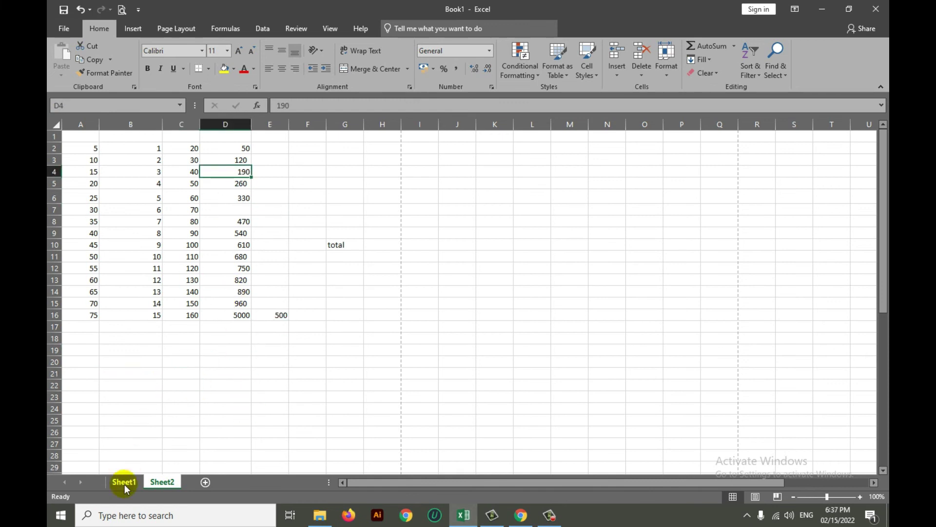
click(152, 482)
click(123, 483)
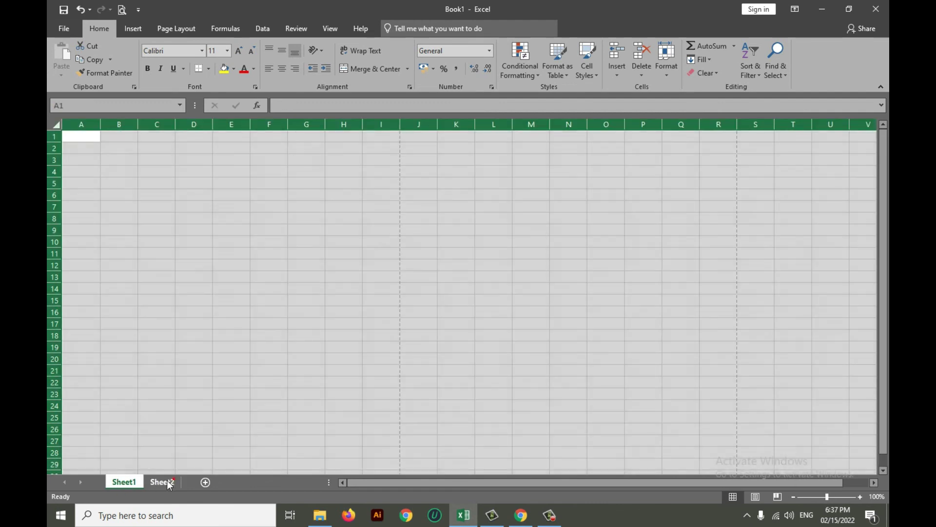
click(162, 481)
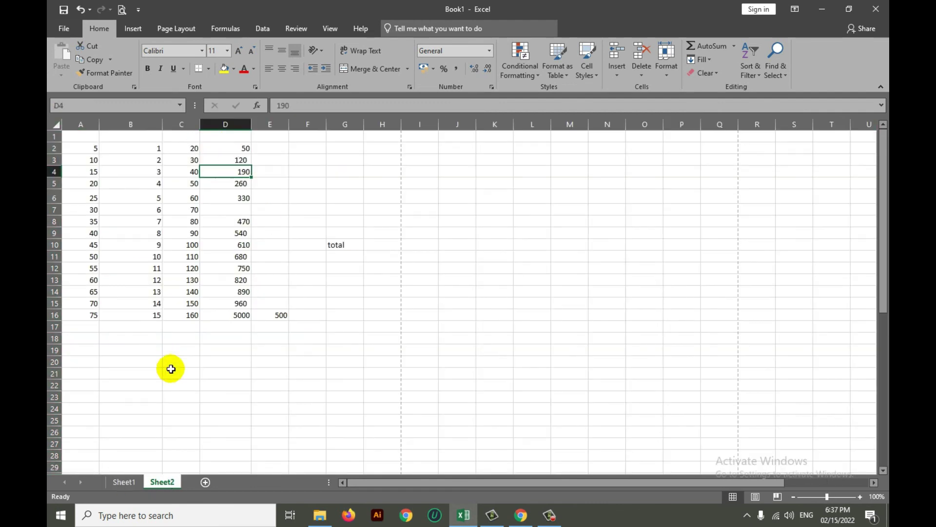
- Insert a new blank worksheet, Sheet6, before Sheet2 and return to Sheet2
right_click(160, 482)
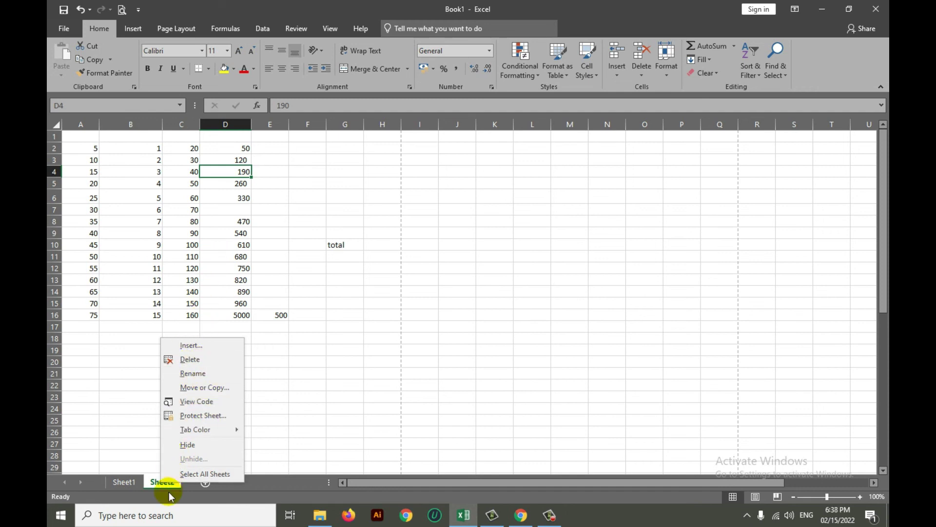
click(186, 347)
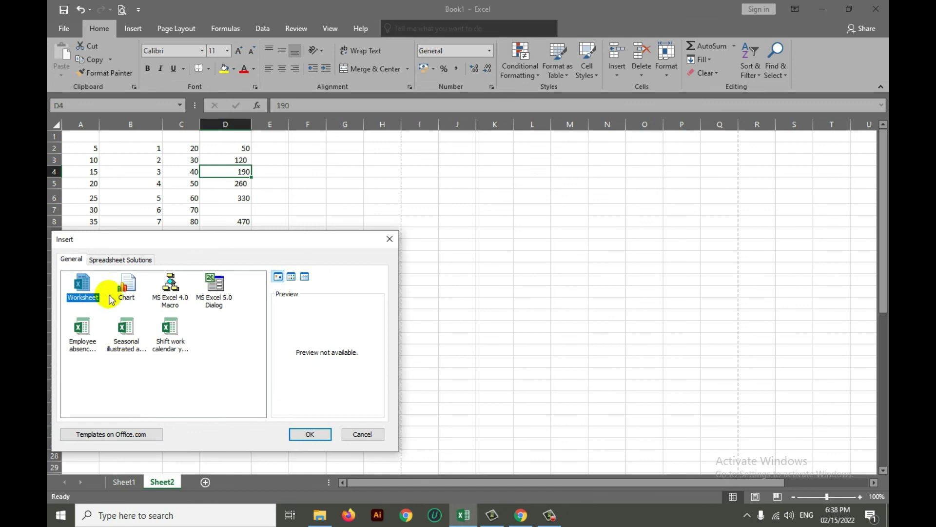
click(310, 434)
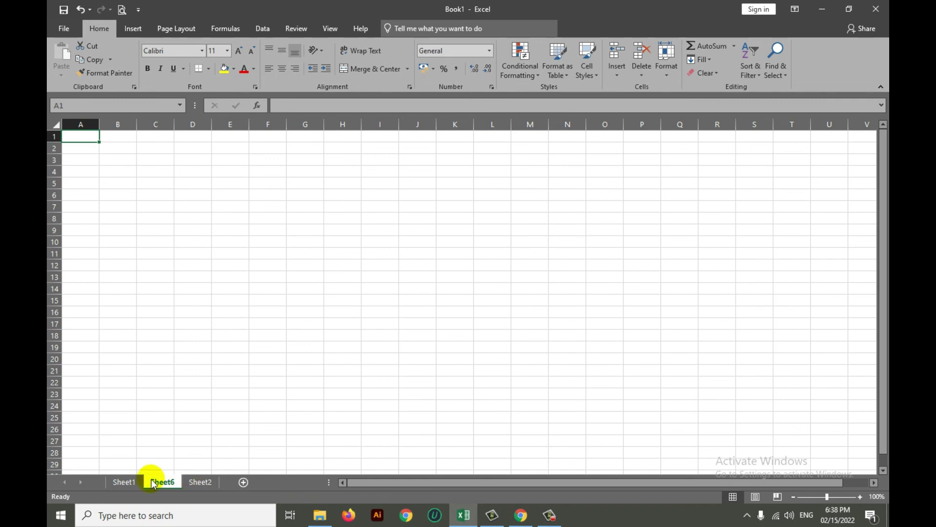
click(197, 483)
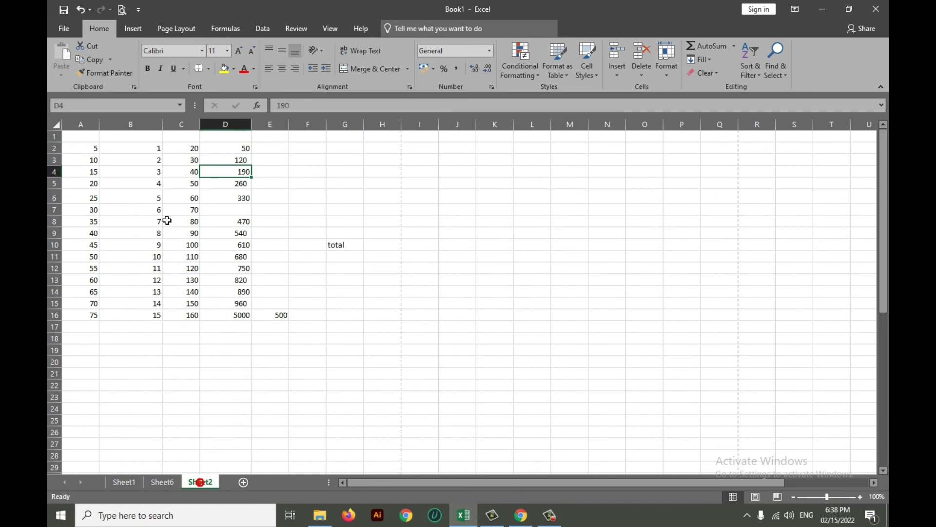
- Rename the Sheet2 tab to 'textfile'
right_click(197, 485)
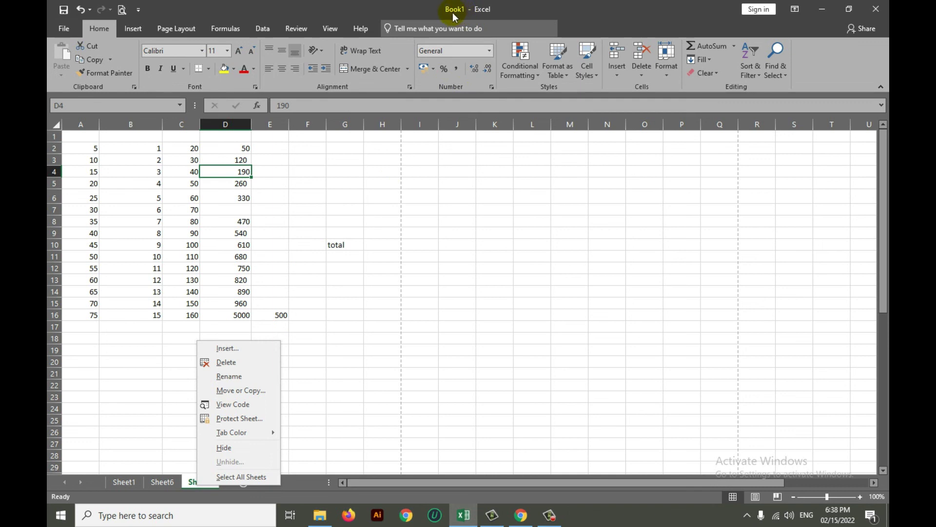
click(237, 378)
text(textfile)
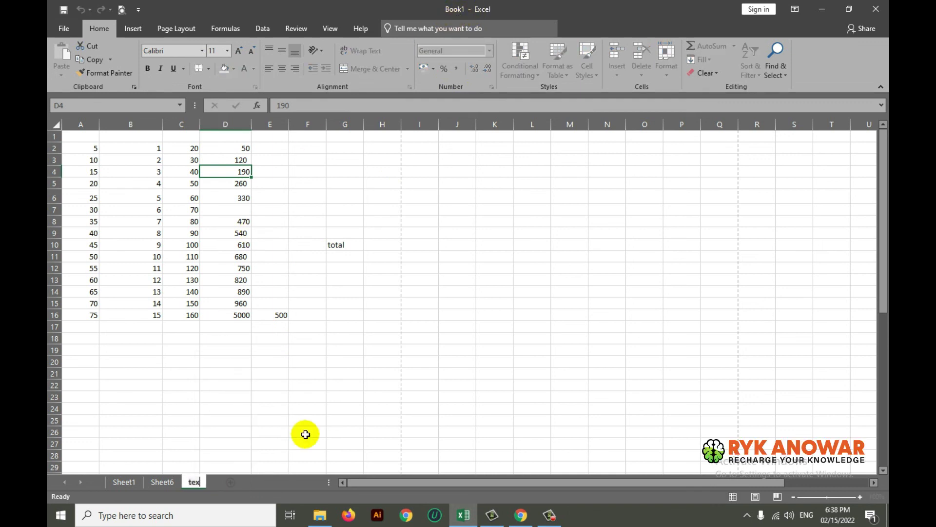
key(Return)
right_click(207, 485)
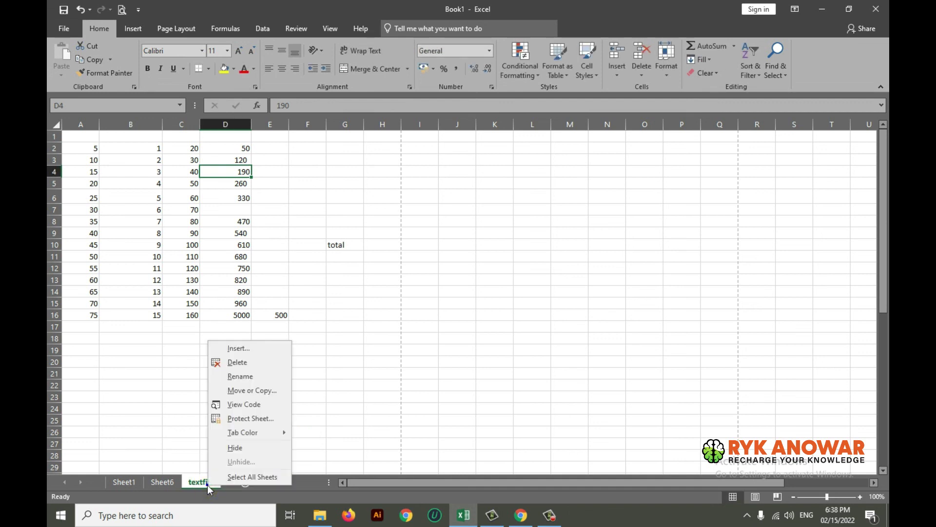
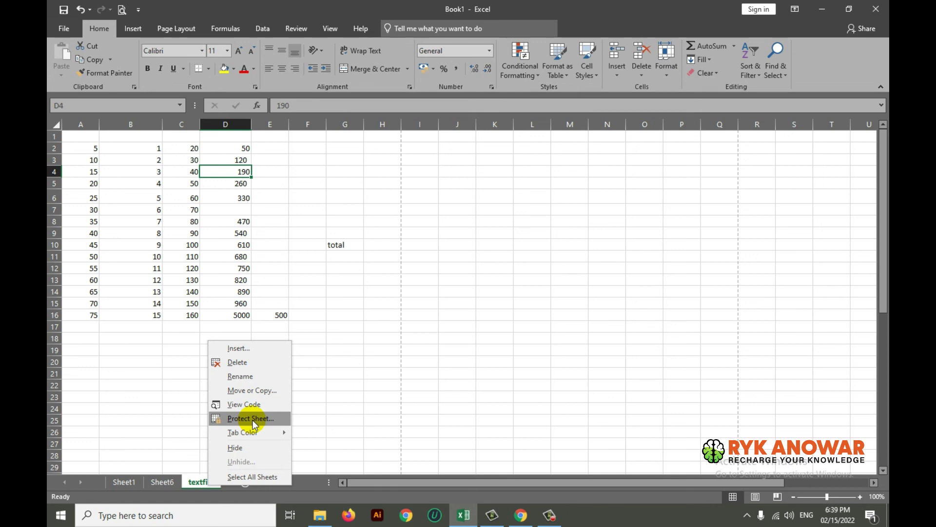
- Protect the textfile sheet with a password
click(253, 419)
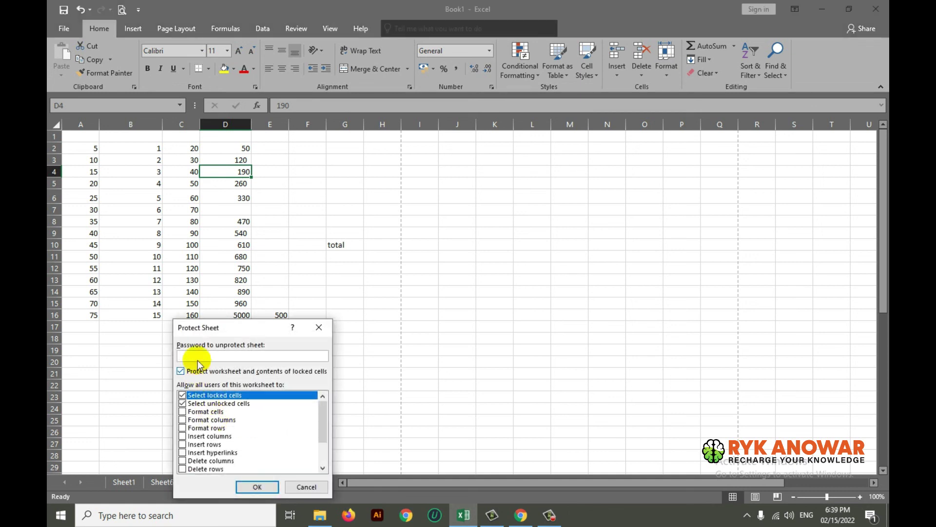
text(1)
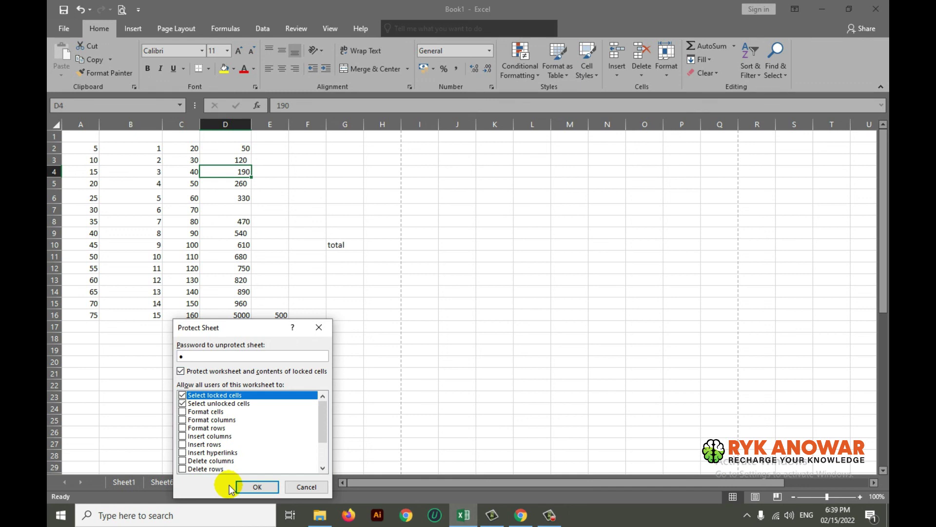
click(259, 486)
- Try editing cell F13 on the protected sheet and dismiss the protected-sheet warning
key(Escape)
click(312, 280)
double_click(318, 283)
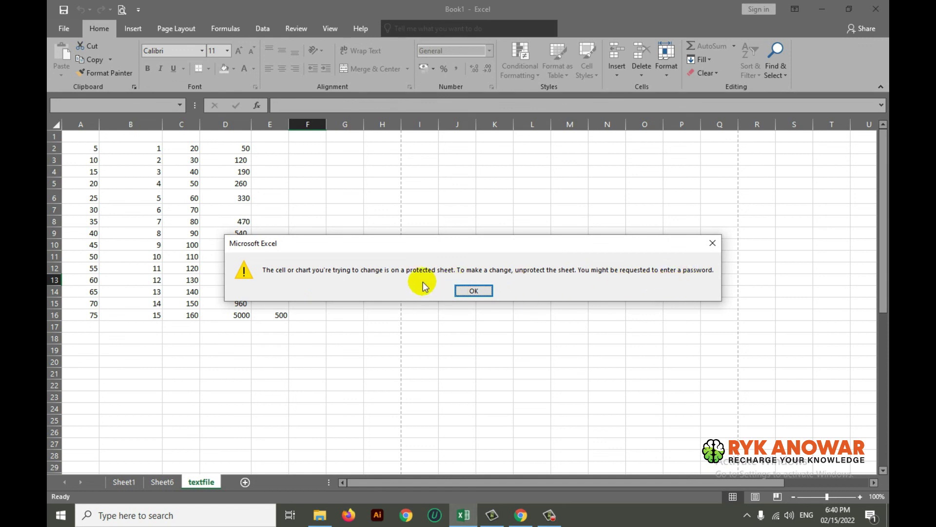
click(469, 292)
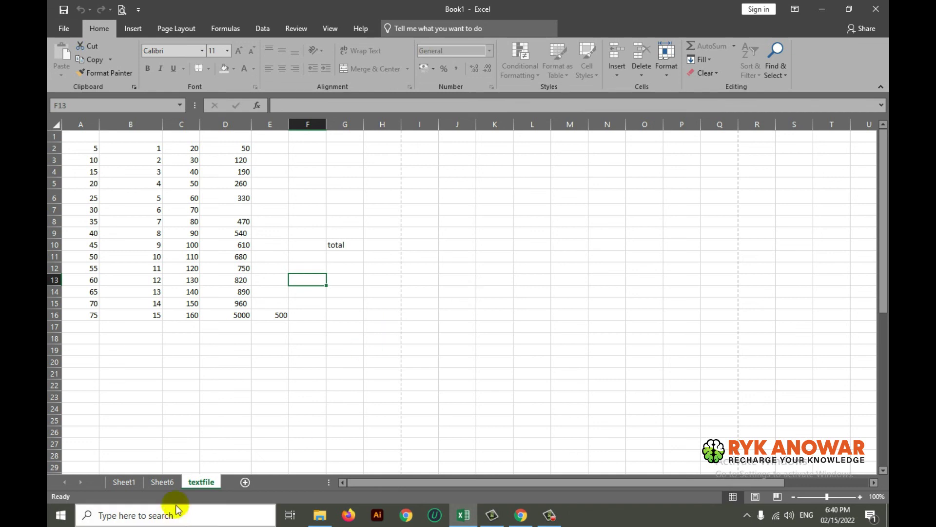
- Unprotect the textfile sheet by entering its password
right_click(192, 480)
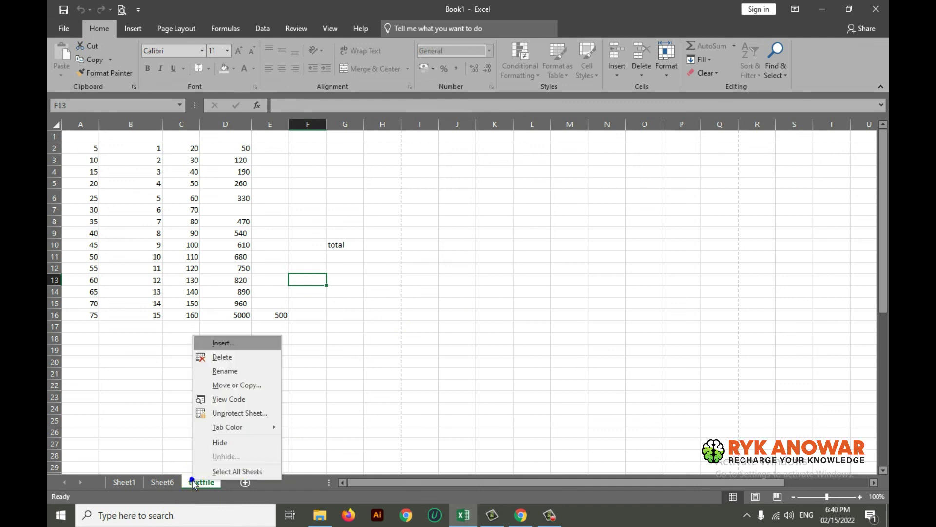
click(213, 413)
text(1)
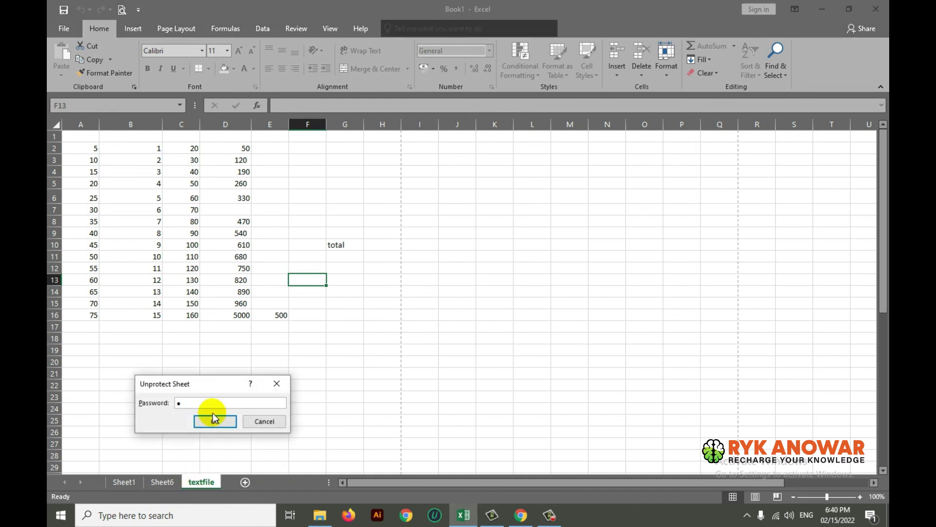
click(214, 421)
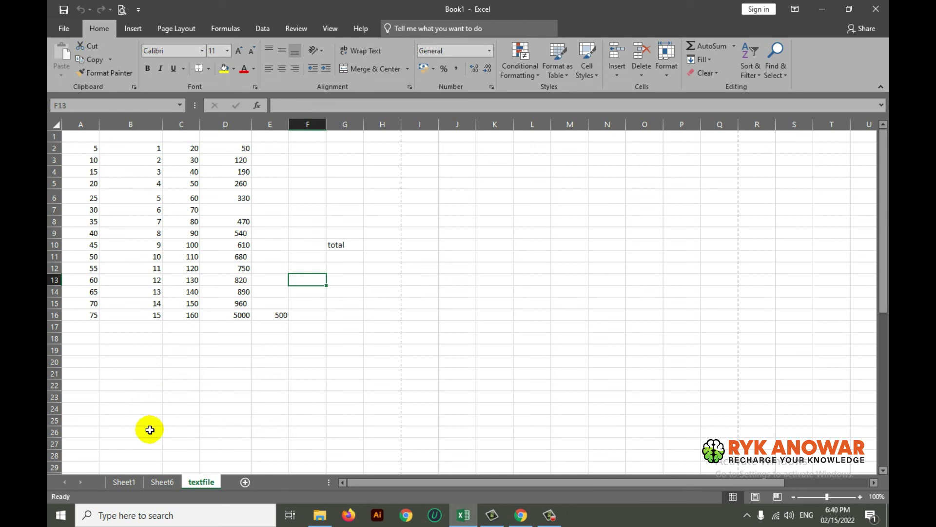
- Close the textfile tab's colour choices unused and look over Sheet1 and Sheet6
right_click(193, 482)
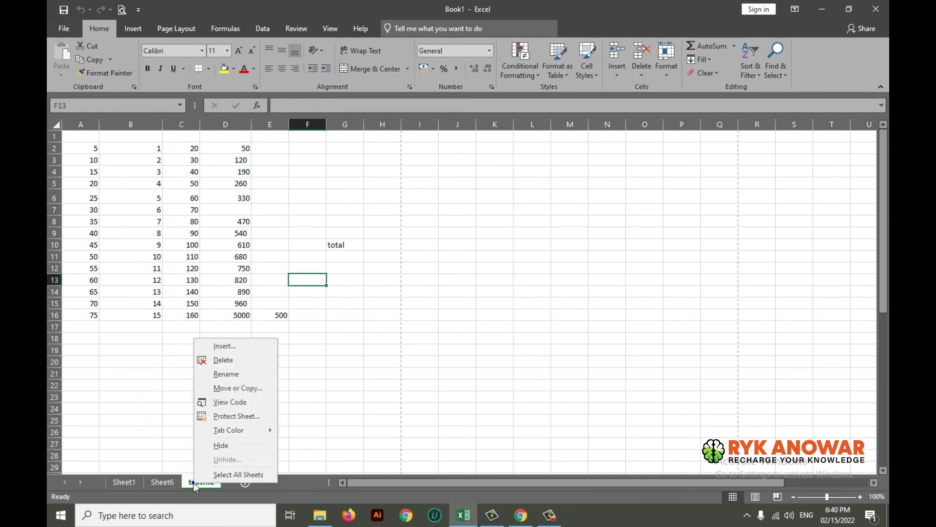
mouse_move(228, 430)
click(437, 493)
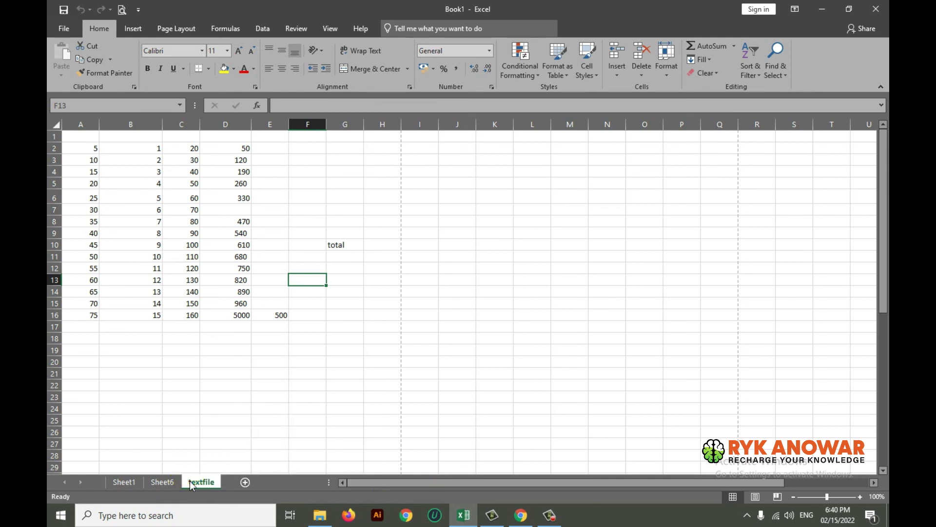
click(124, 482)
click(162, 482)
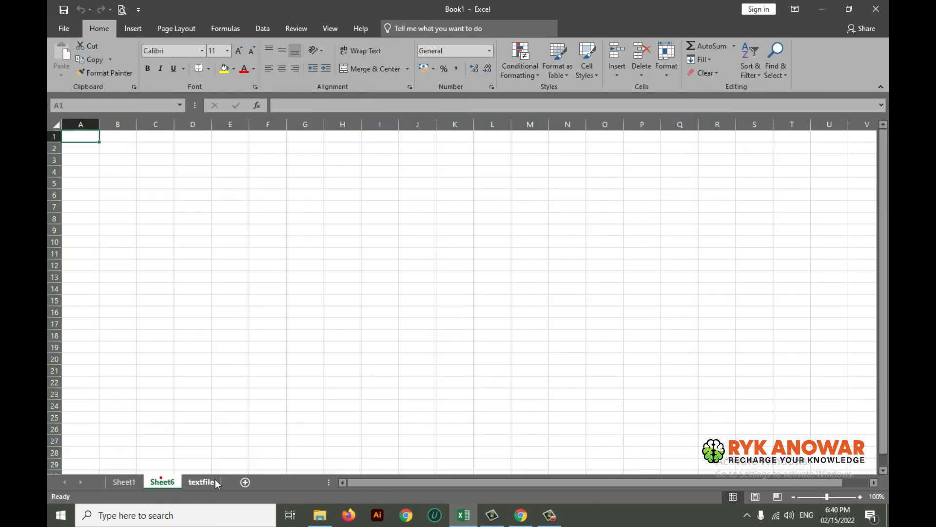
click(201, 482)
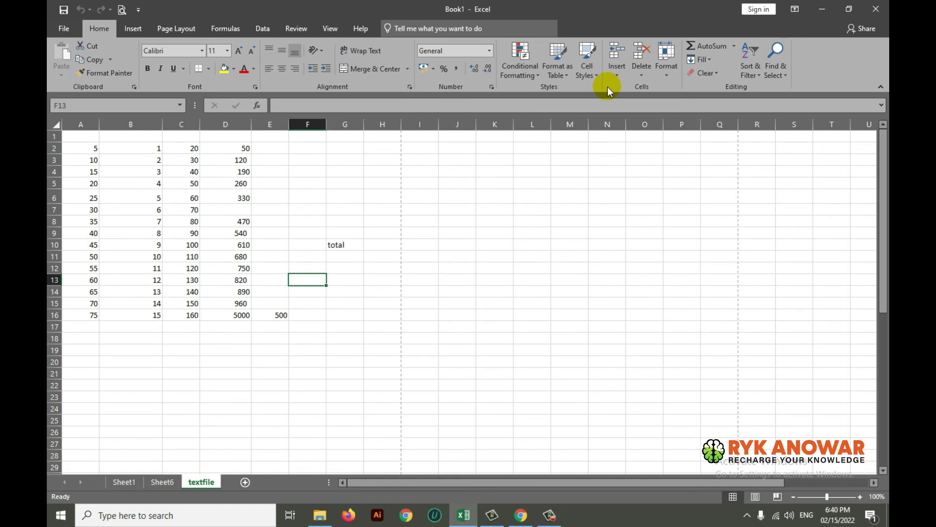
- Give the textfile sheet tab an orange tab colour
right_click(206, 486)
mouse_move(241, 431)
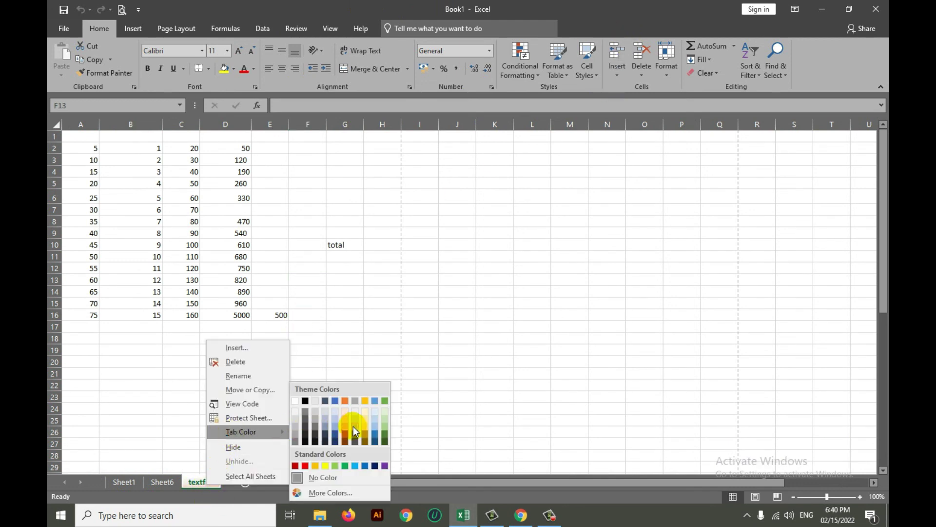
click(346, 434)
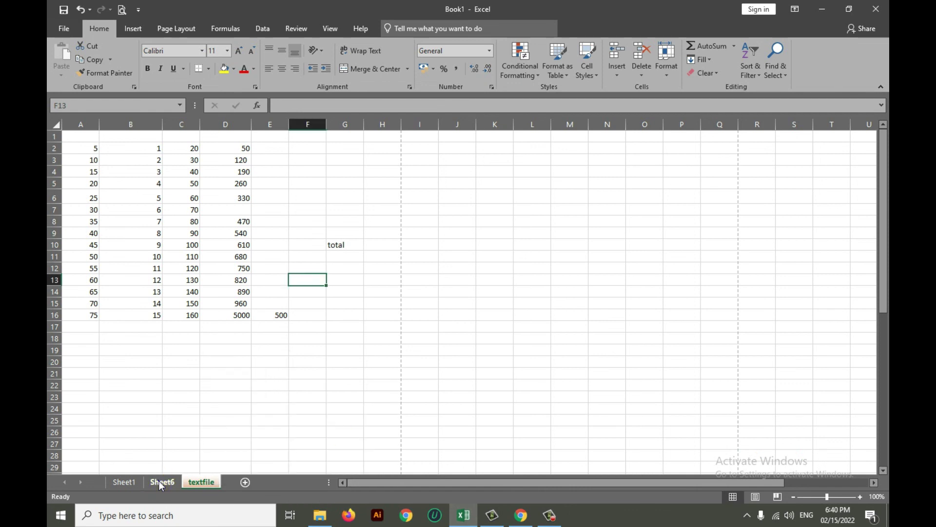
right_click(160, 482)
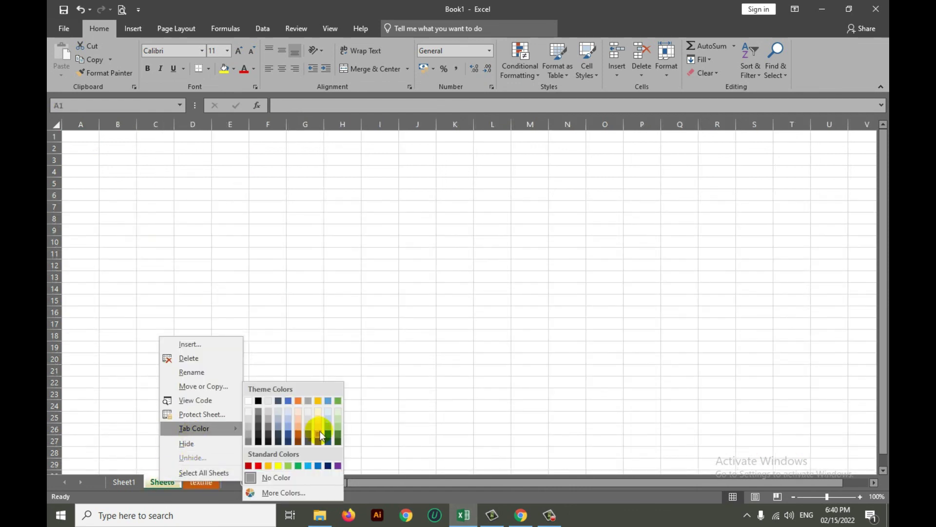
click(354, 414)
click(121, 485)
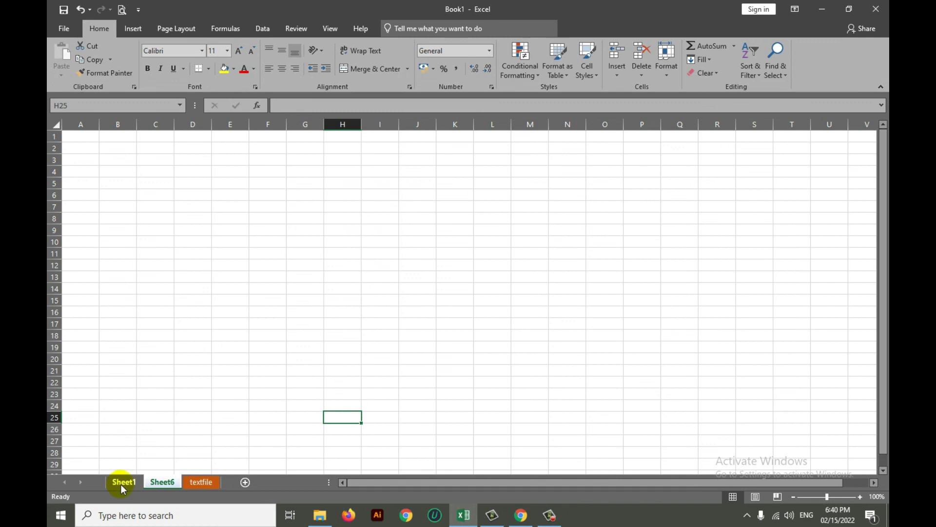
- Hide the textfile sheet, leaving Sheet6 displayed
right_click(215, 482)
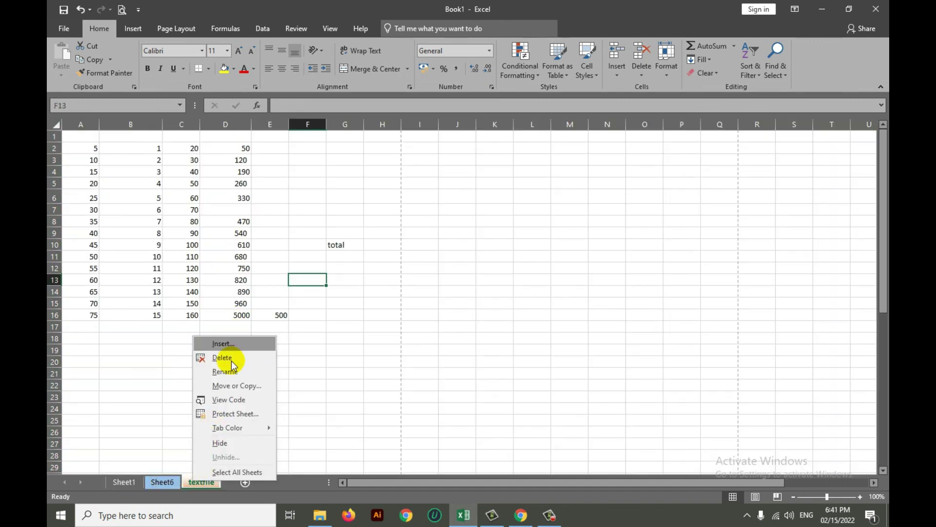
click(219, 443)
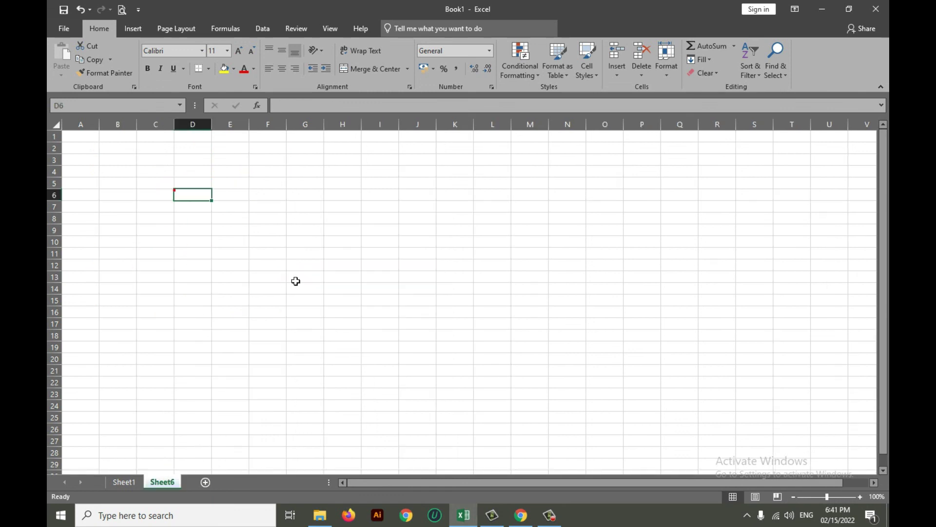
click(317, 365)
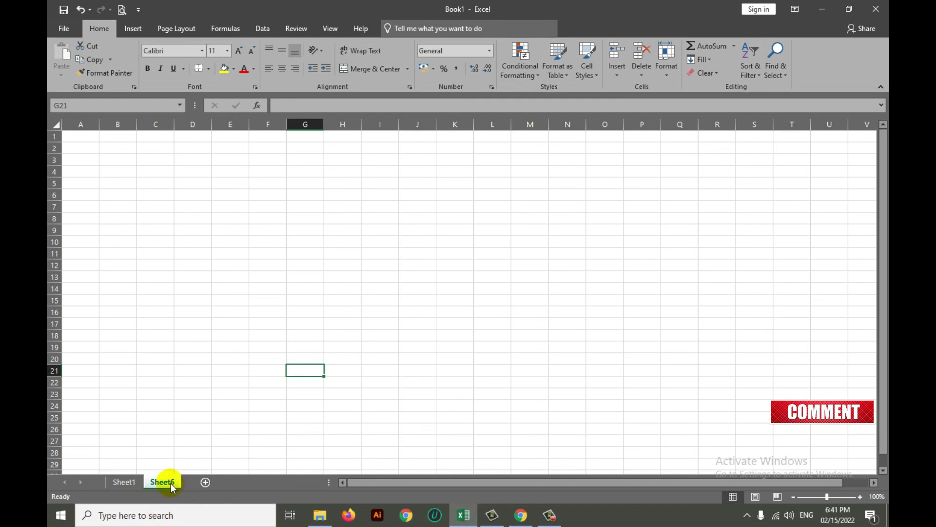
- Unhide the textfile sheet and switch back to it
right_click(168, 482)
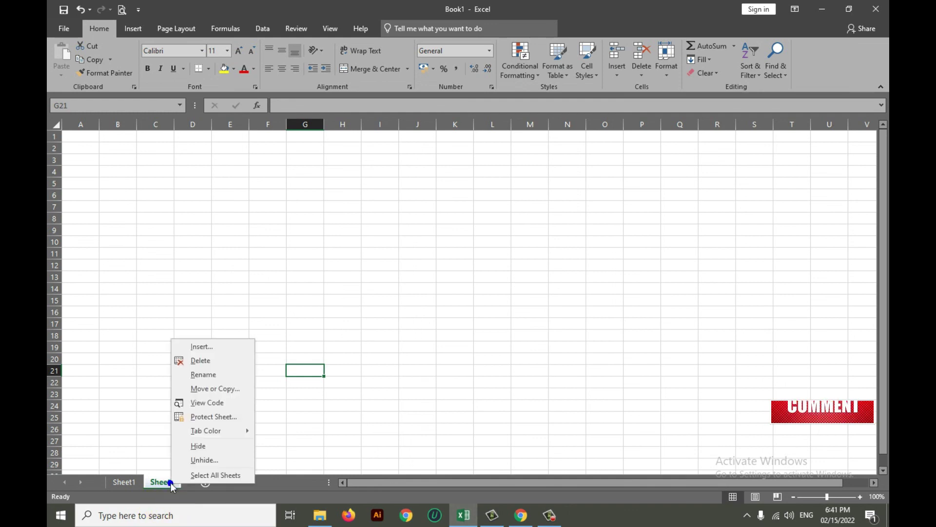
click(213, 460)
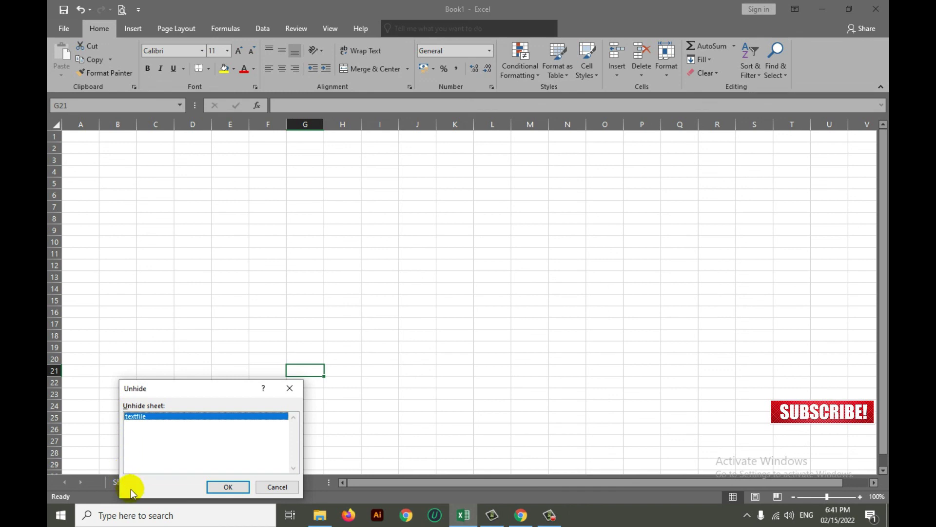
click(220, 487)
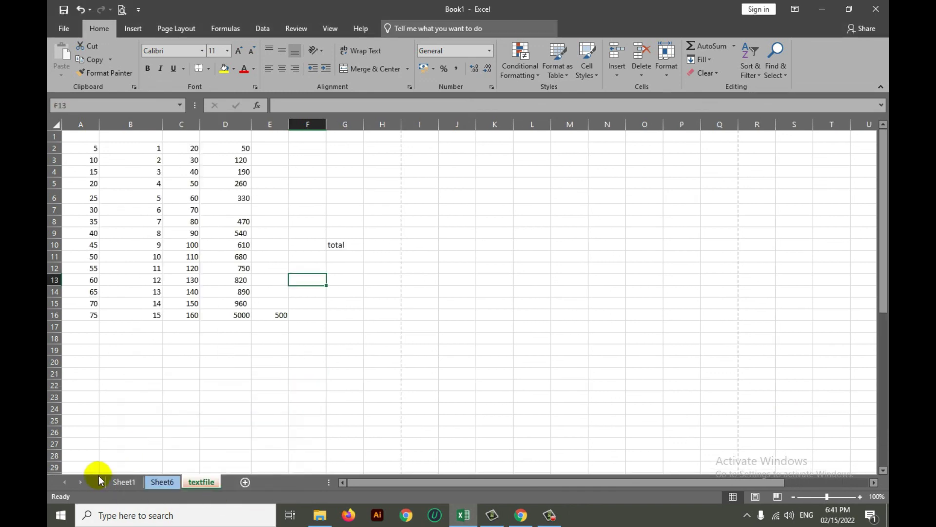
click(207, 486)
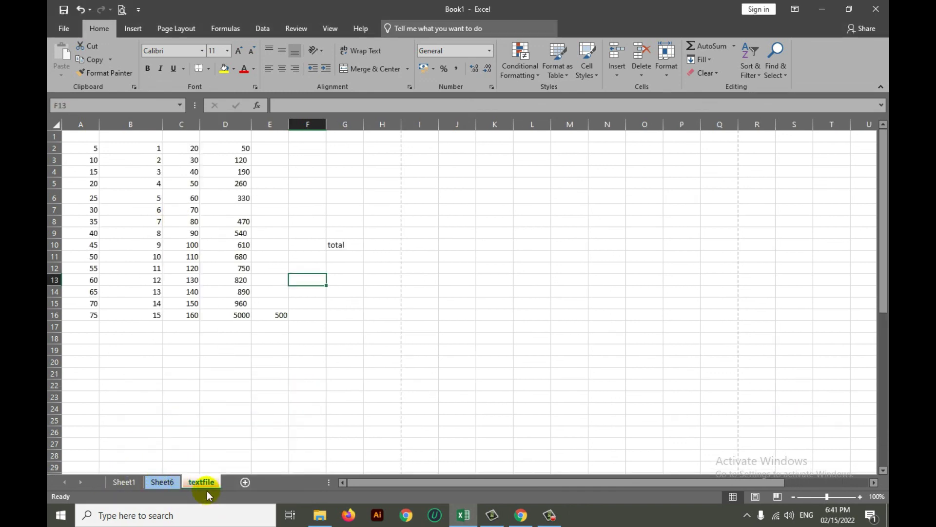